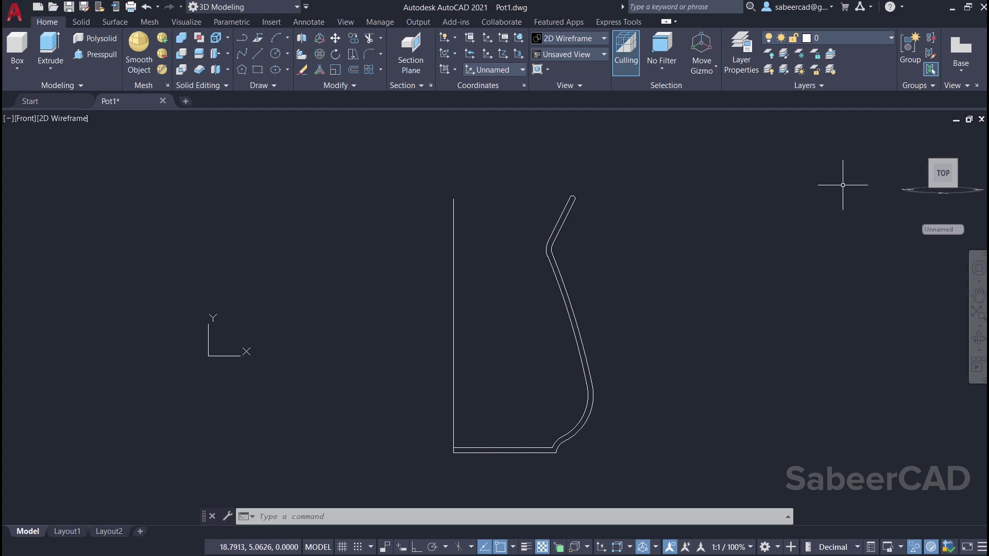
Start a polyline beside the existing pot profile, level with its rim, and draw the straight slanted neck segment.
click(243, 38)
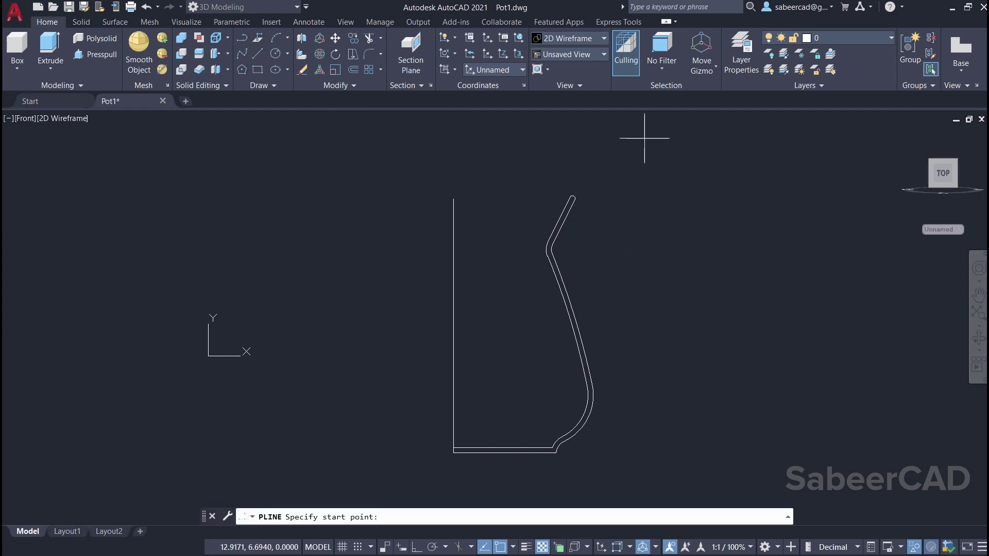
mouse_move(574, 198)
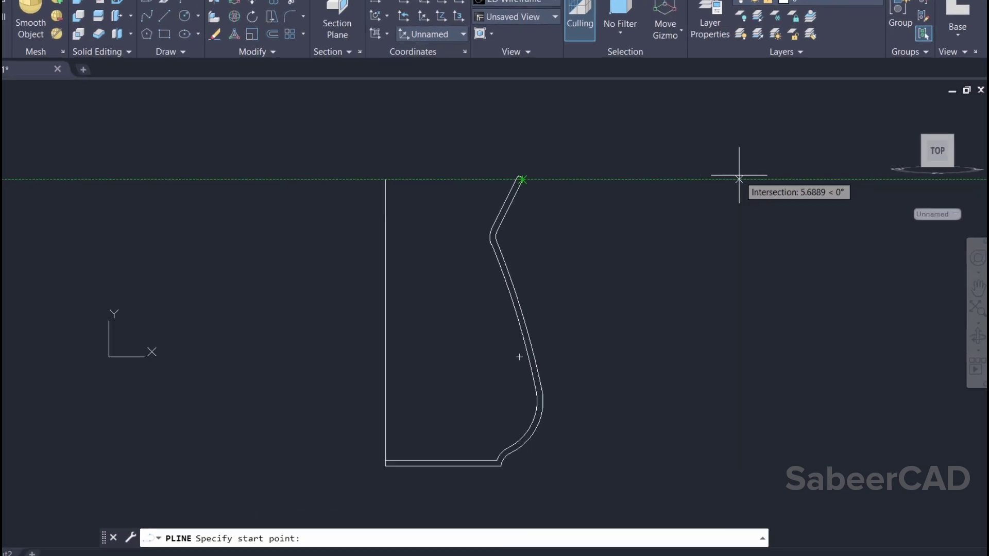
click(774, 199)
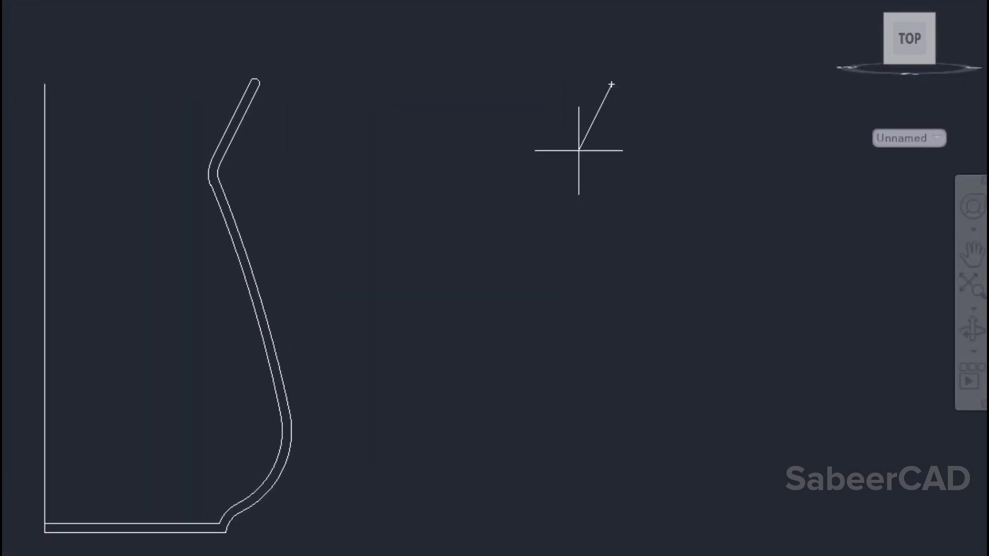
click(579, 151)
Continue the polyline from the neck with a long, slightly bulging arc through a second point for the pot's body.
right_click(611, 197)
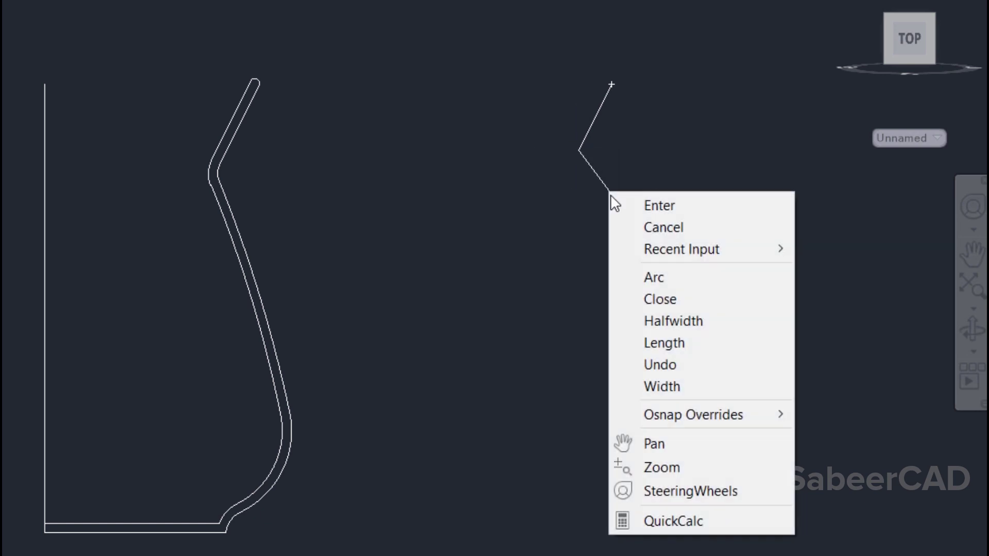
click(667, 276)
right_click(630, 219)
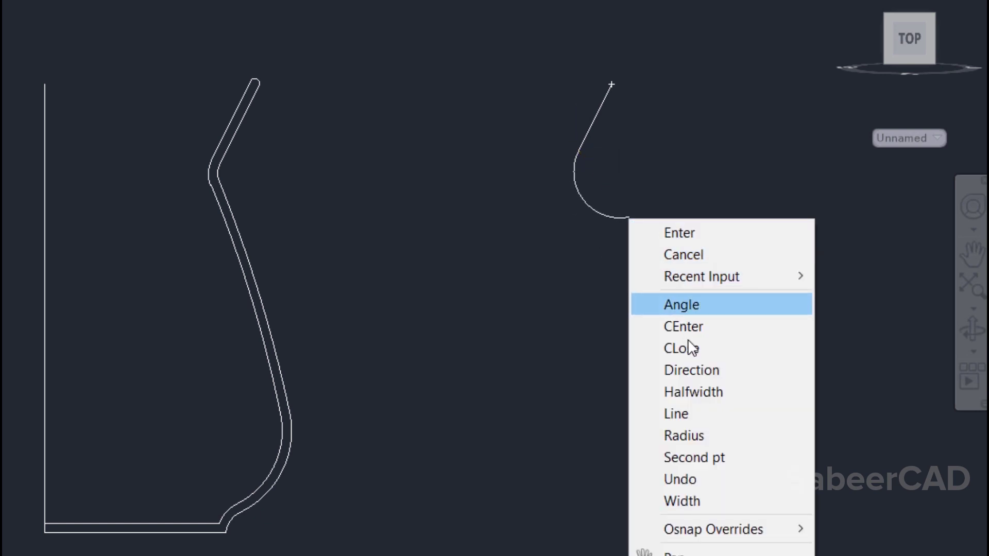
click(707, 459)
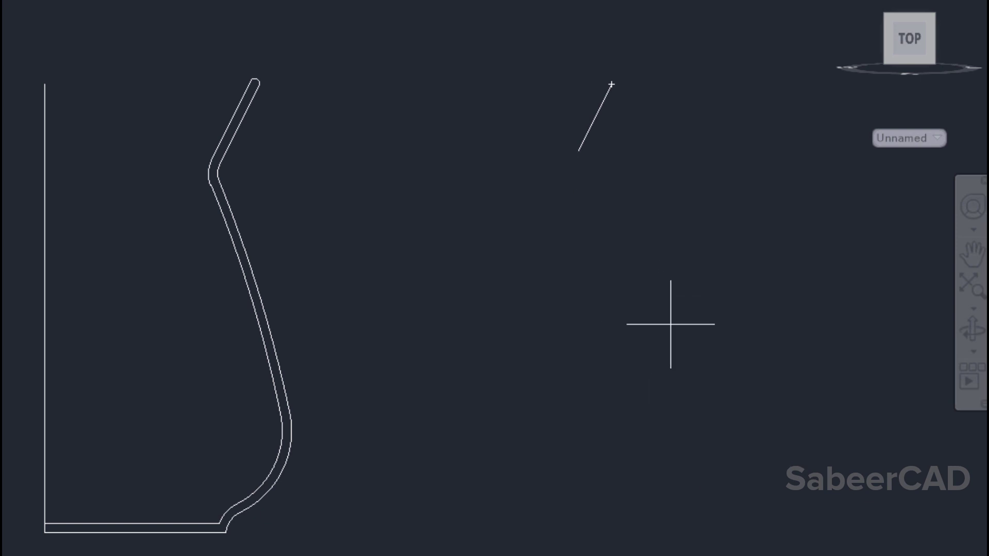
click(690, 377)
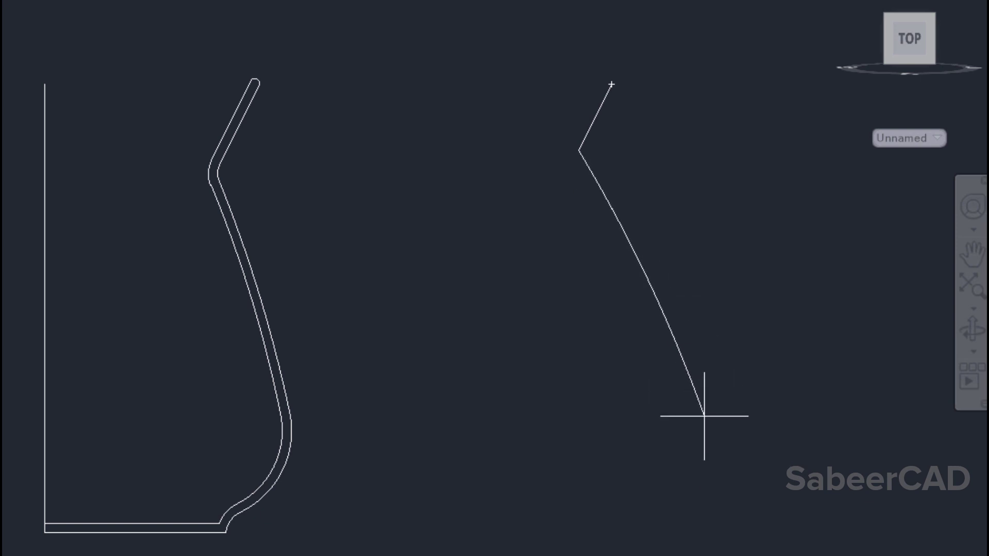
click(704, 417)
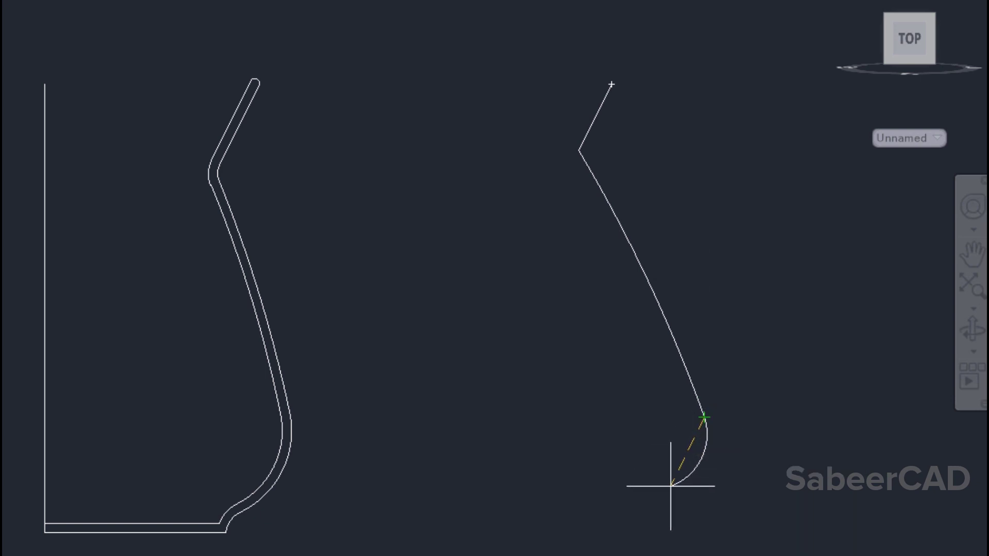
Finish the polyline with arcs for the lower belly and foot and a horizontal base line about 2 units long towards the pot's axis.
click(655, 513)
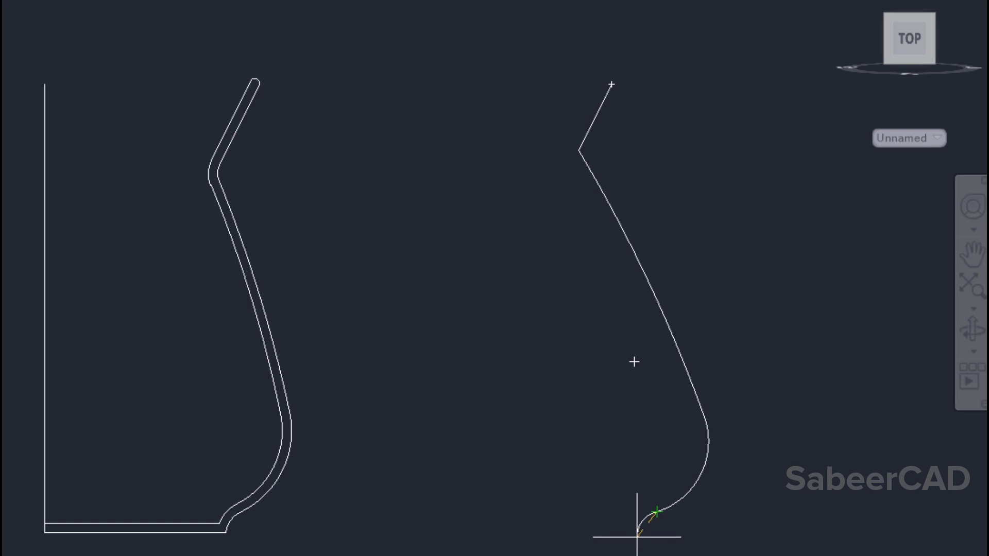
right_click(521, 485)
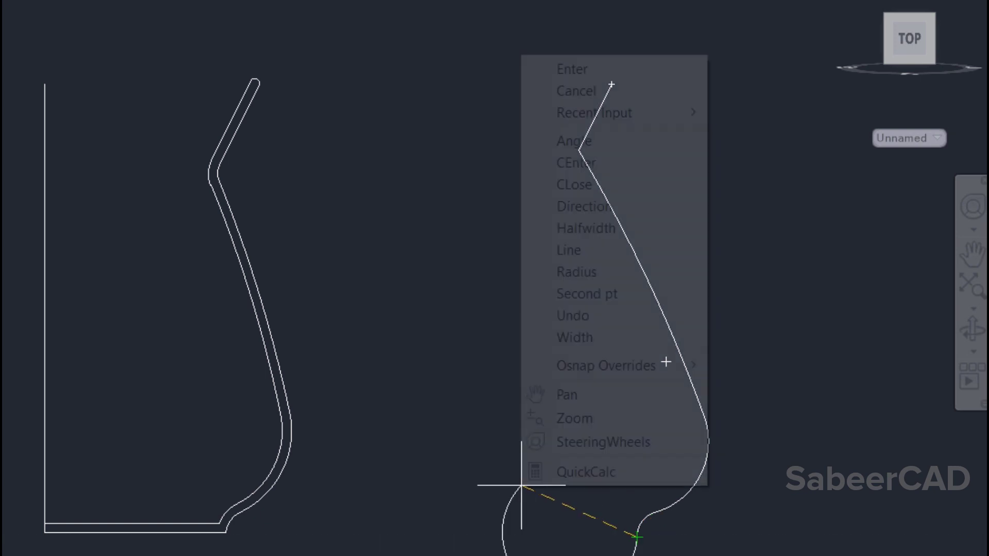
click(588, 250)
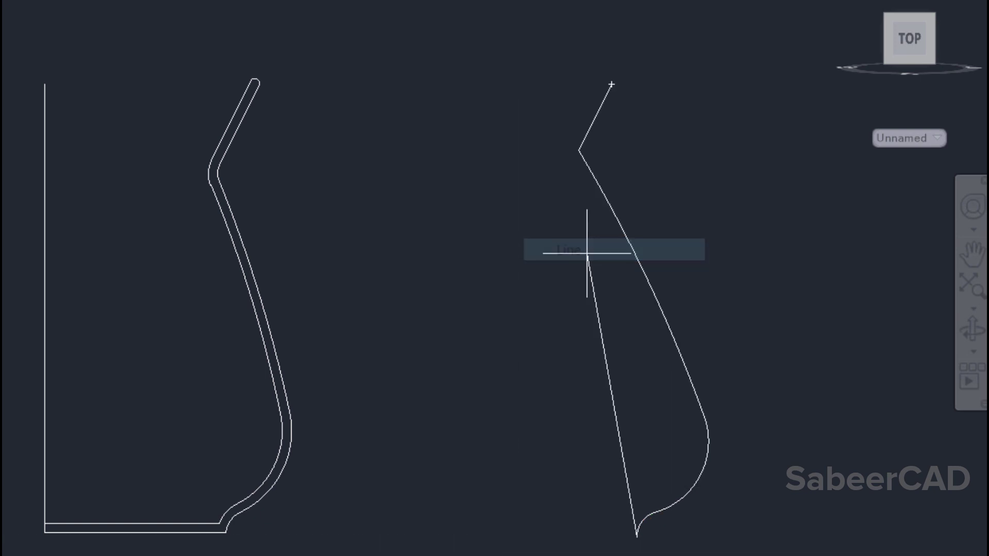
key(F8)
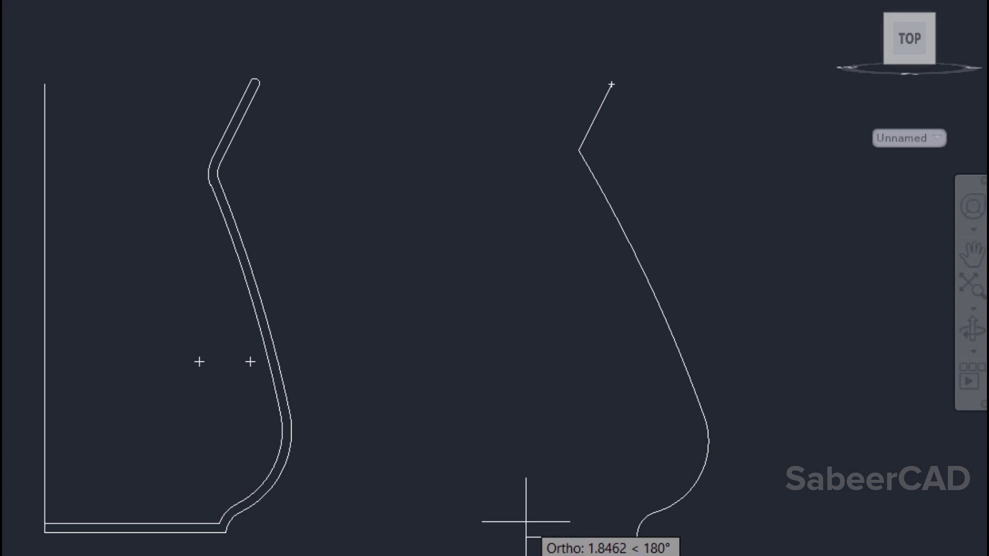
click(521, 524)
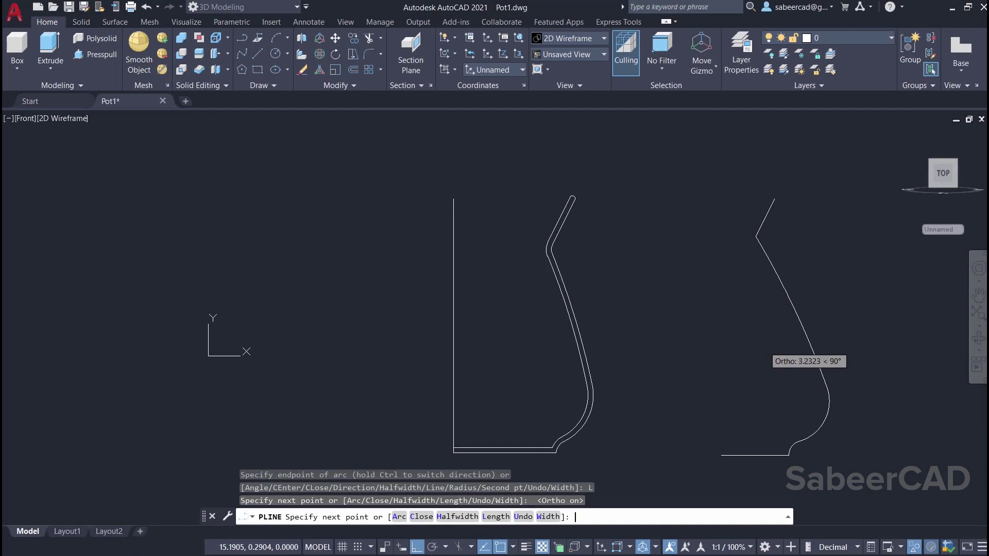
key(Return)
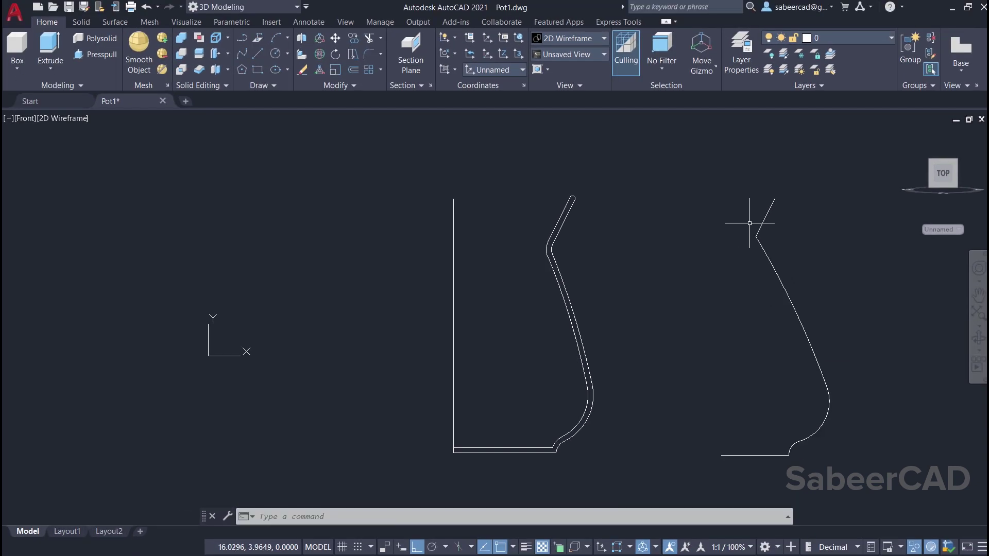
Fillet the sharp neck corner between the slanted segment and the body arc with a picked radius of about 0.44.
click(380, 54)
click(409, 78)
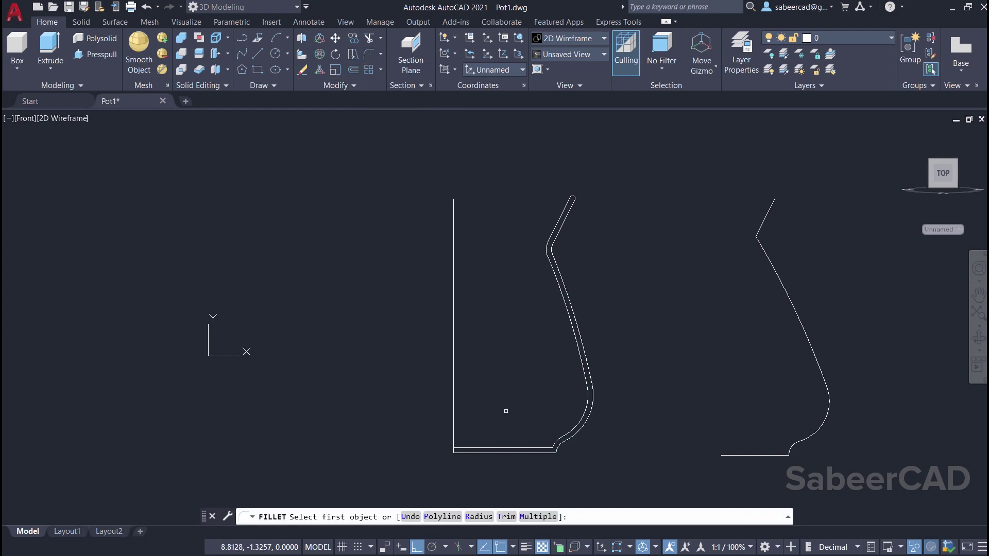
click(480, 516)
click(652, 269)
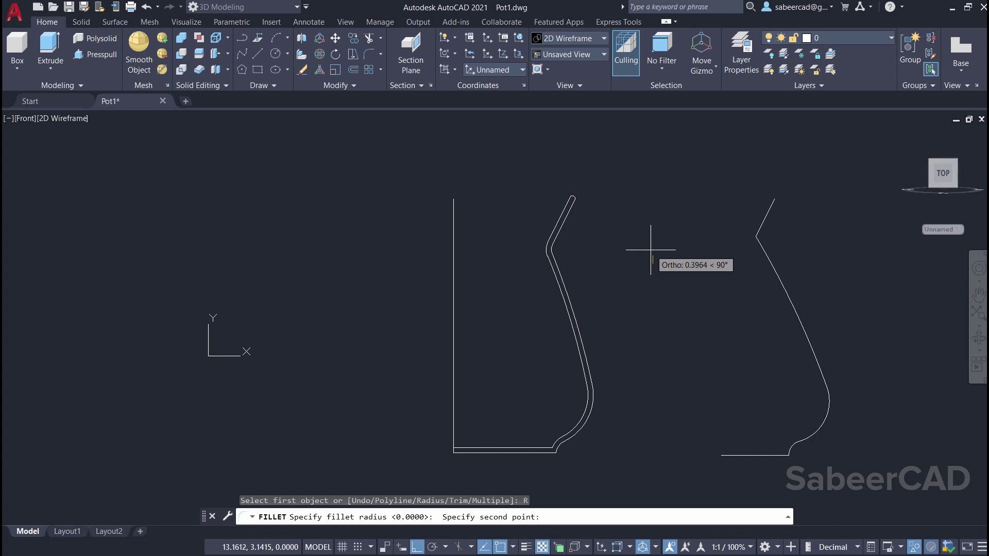
click(651, 250)
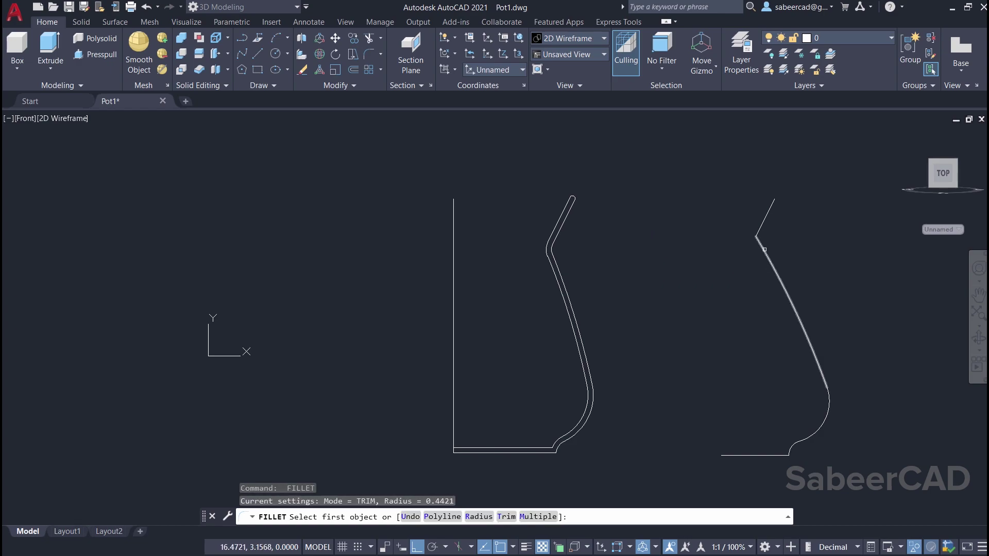
click(765, 255)
click(764, 218)
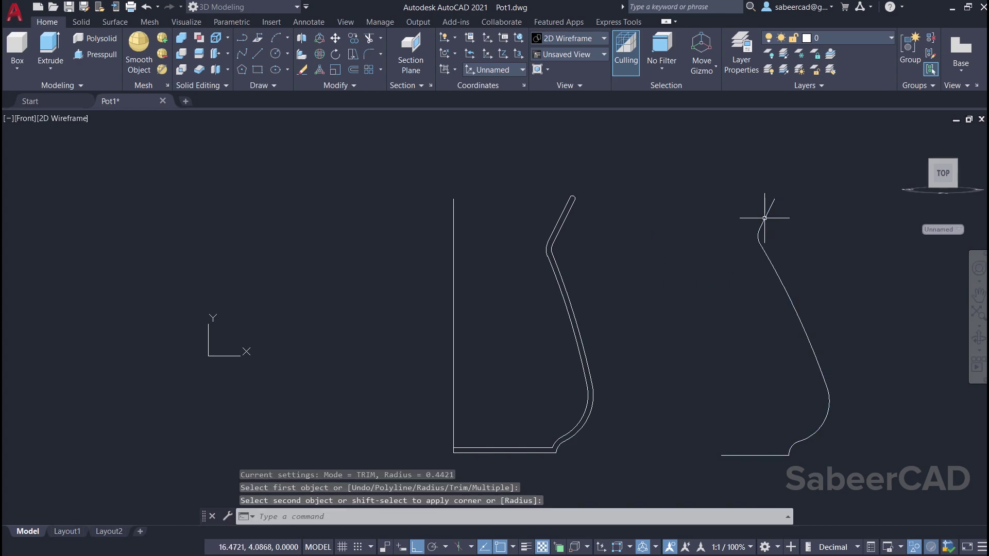
key(Escape)
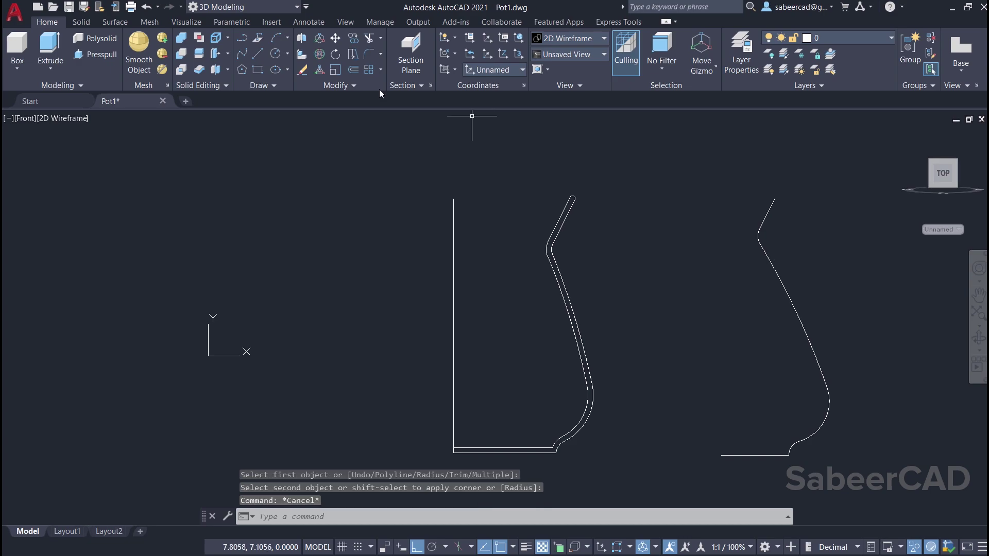
Offset the new profile polyline by 0.15 towards the inside of the pot.
click(355, 70)
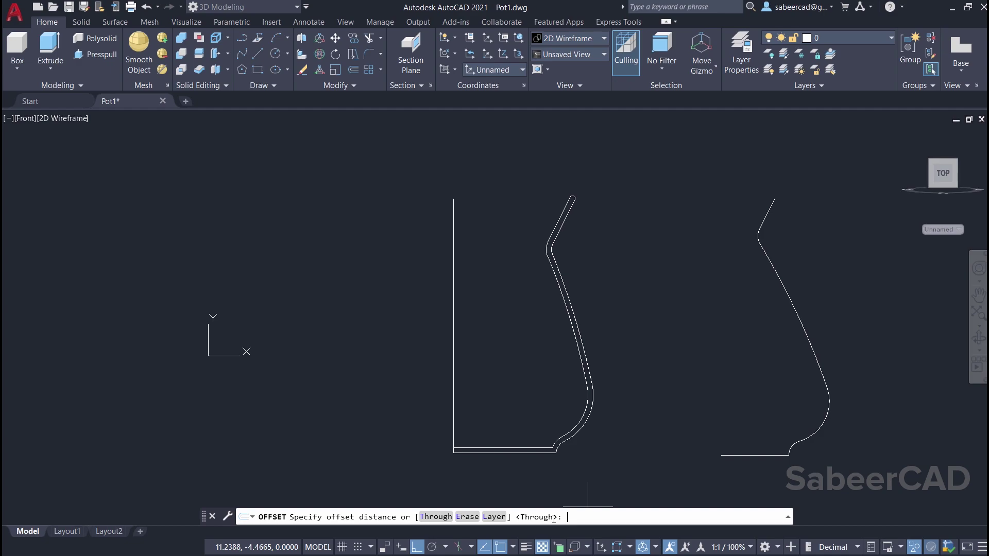
text(0.15)
key(Return)
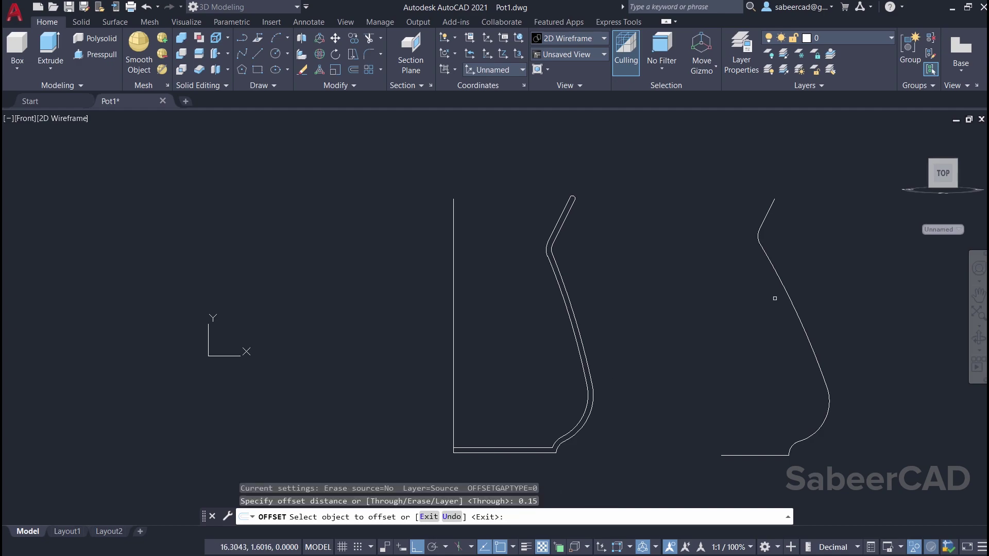
click(785, 301)
click(762, 316)
key(Return)
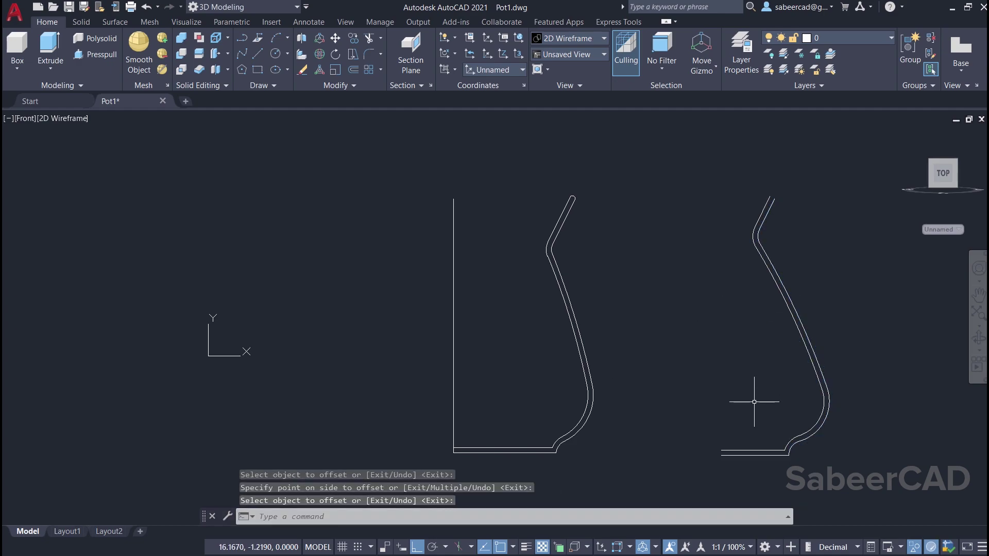
Close the open end of the base with a short vertical polyline between the outer and inner profile lines.
middle_drag(697, 472, 620, 466)
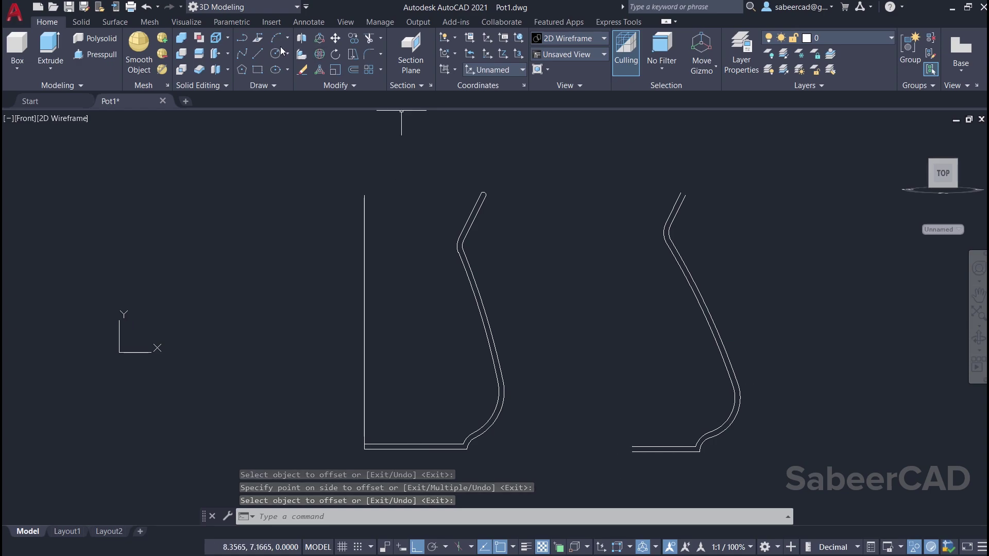
click(255, 40)
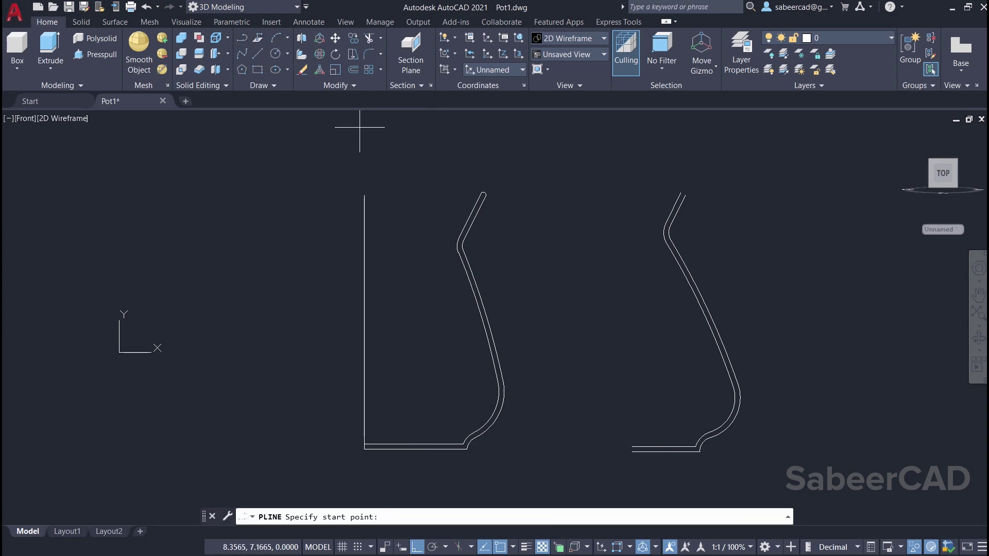
click(632, 451)
click(633, 447)
key(Return)
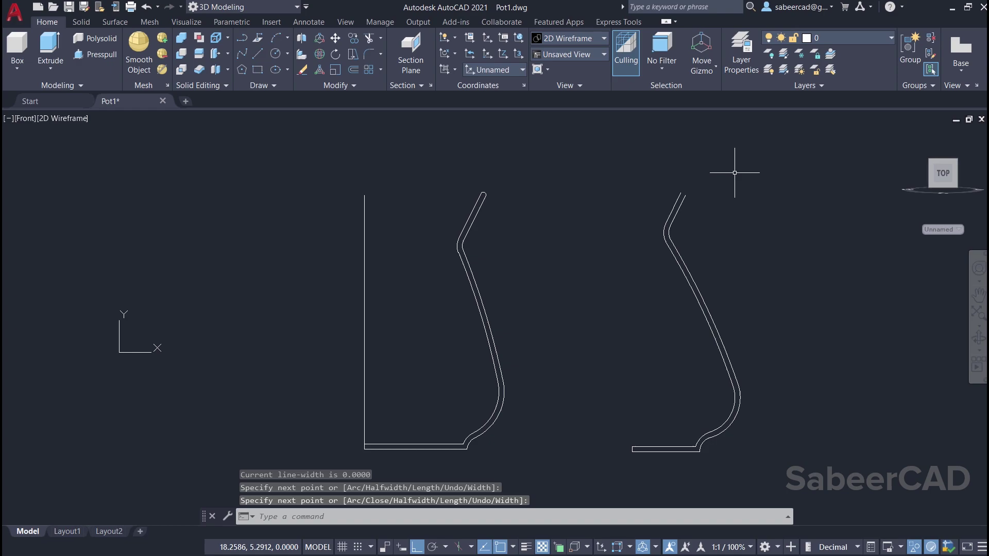
Cap the open rim with a rounded three-point arc from the outer line's end to the inner line's end.
scroll(710, 173, up, 4)
middle_drag(661, 225, 574, 256)
scroll(583, 243, up, 2)
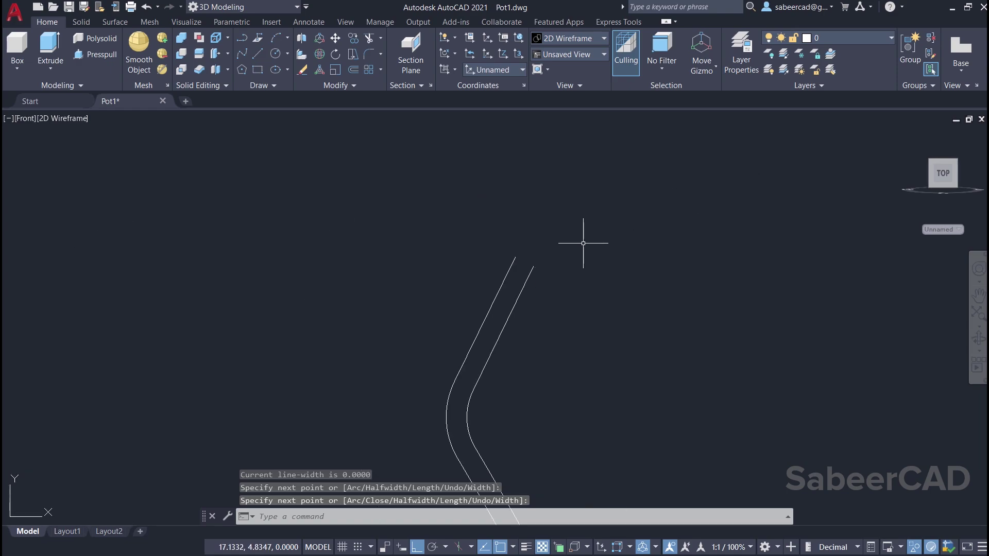
click(287, 37)
click(296, 54)
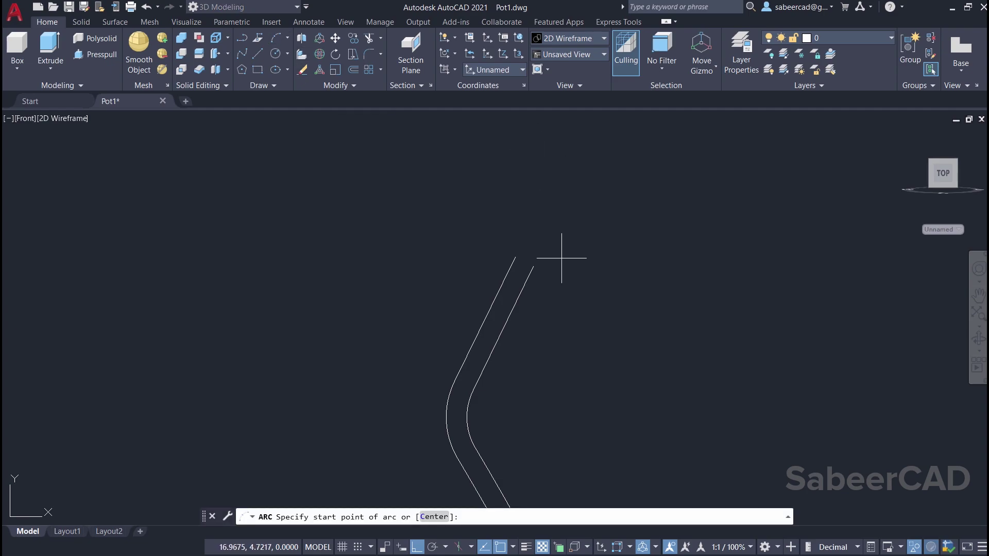
scroll(560, 259, up, 4)
click(486, 279)
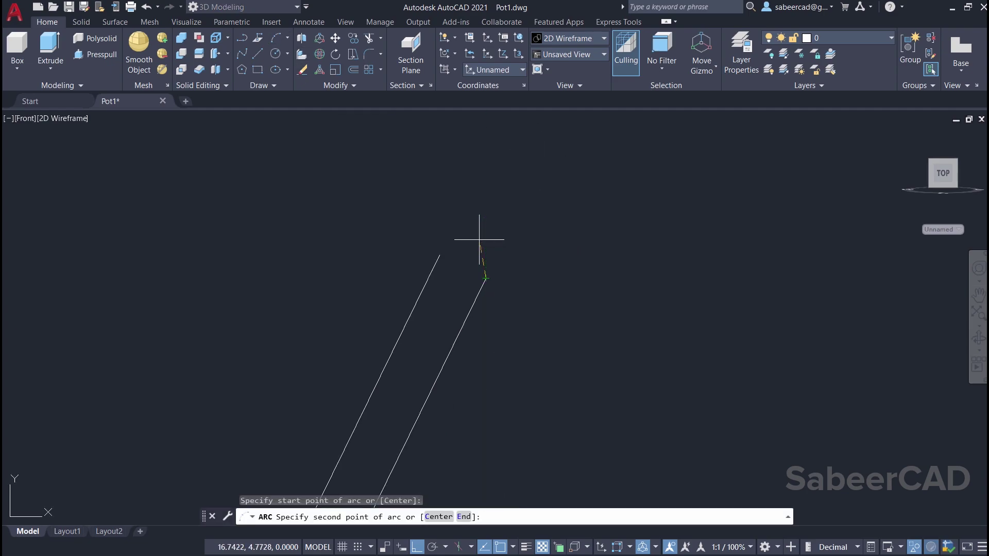
click(499, 261)
click(441, 256)
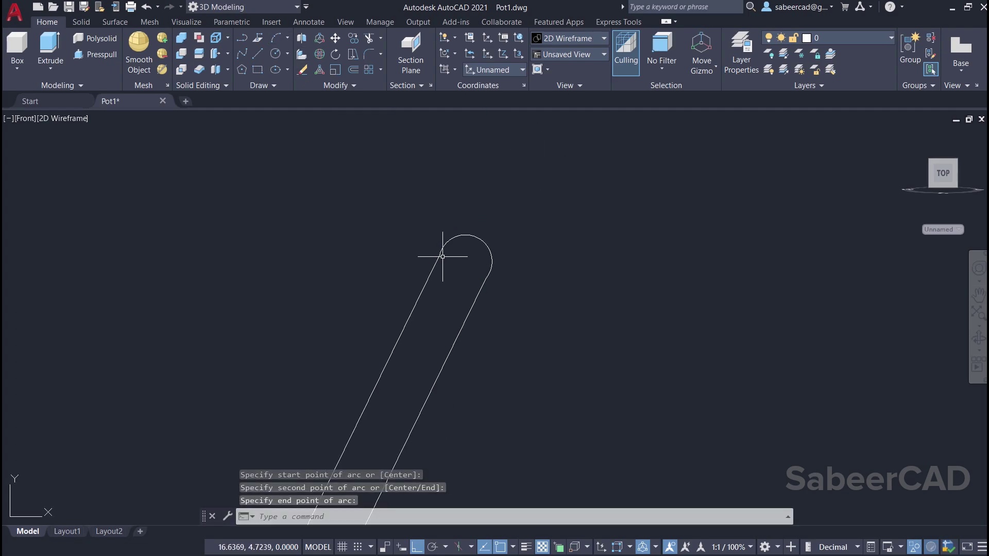
key(Return)
scroll(489, 187, down, 5)
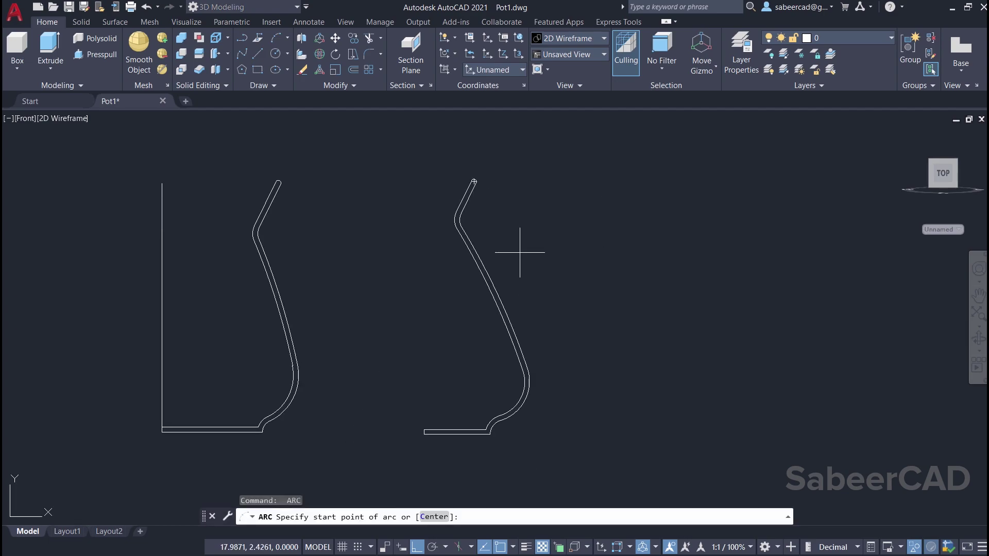
Join all the segments of the new pot profile into one polyline and check that it selects as a single object.
click(353, 85)
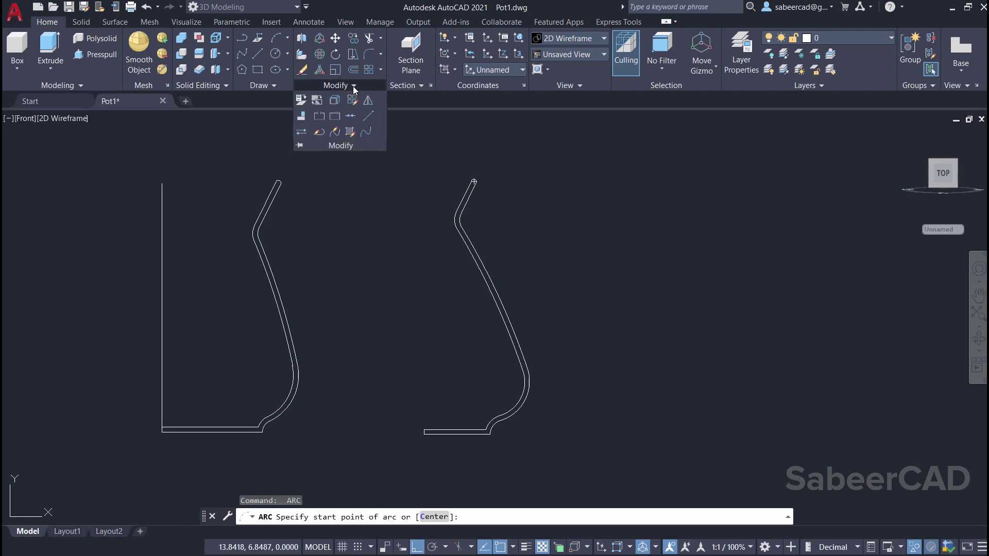
click(353, 119)
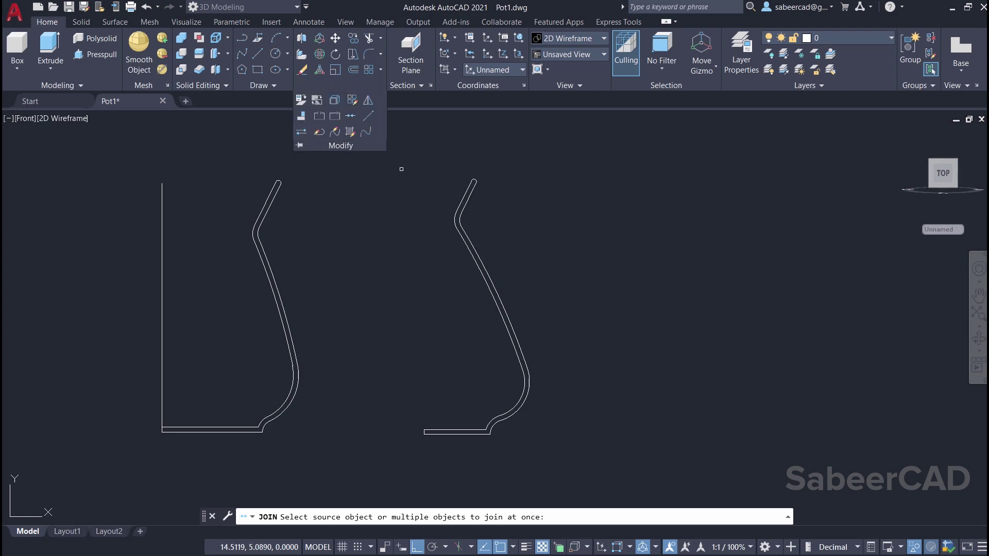
click(373, 169)
click(586, 464)
key(Return)
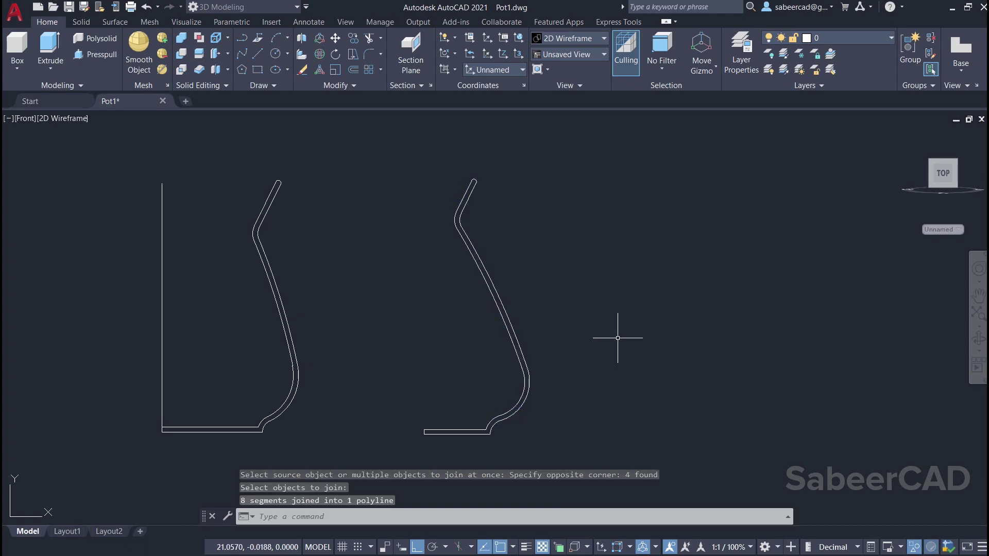
click(515, 345)
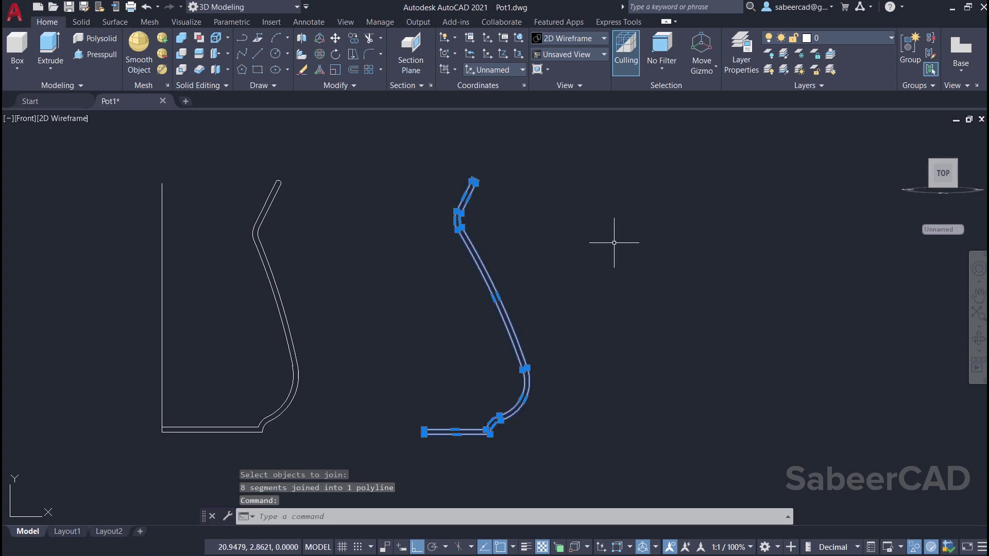
key(Escape)
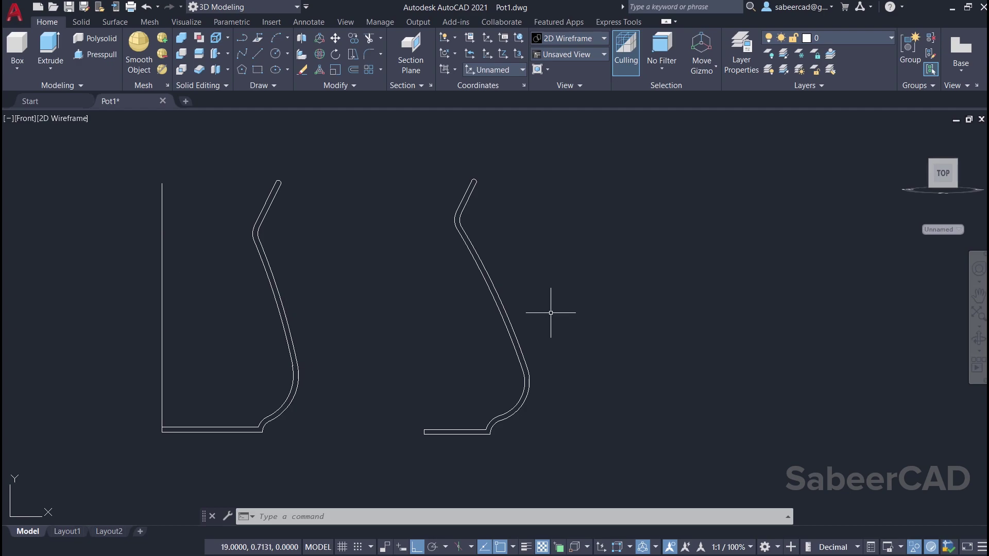
Erase the second pot profile, keeping the first profile and its vertical axis line.
text(e)
key(Return)
click(338, 150)
click(607, 453)
key(Return)
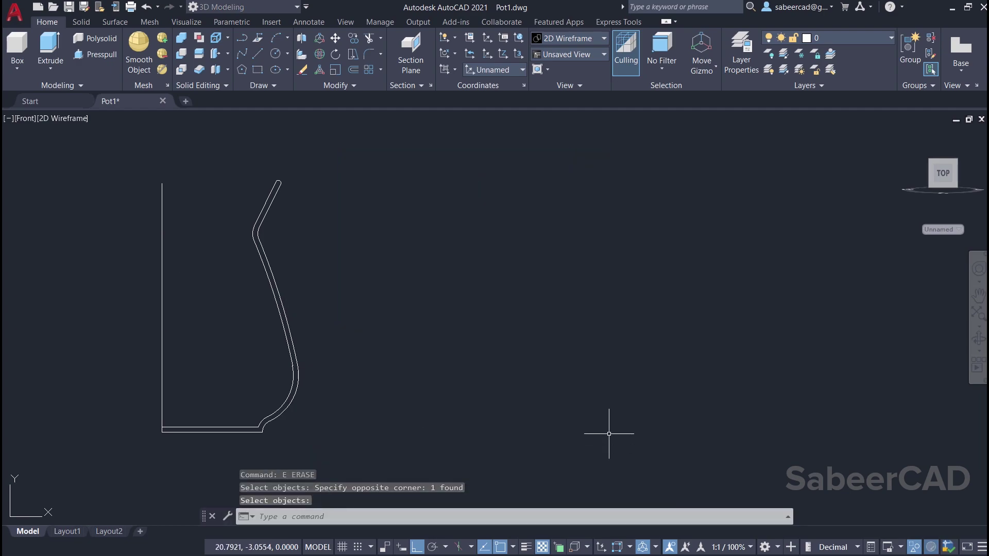
Revolve the closed pot profile as a surface through 360 degrees, using the vertical line as the axis object.
middle_drag(22, 225, 241, 229)
click(113, 21)
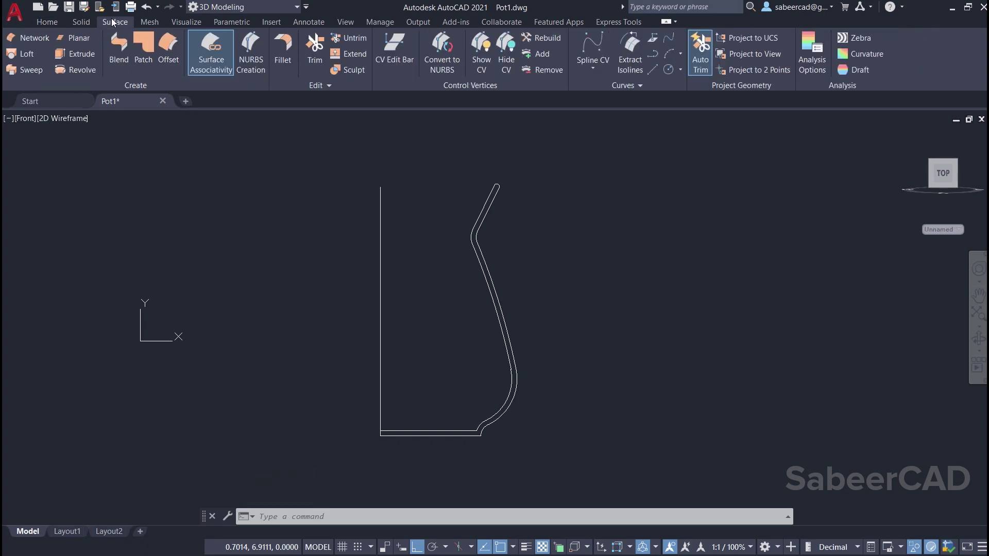
click(77, 70)
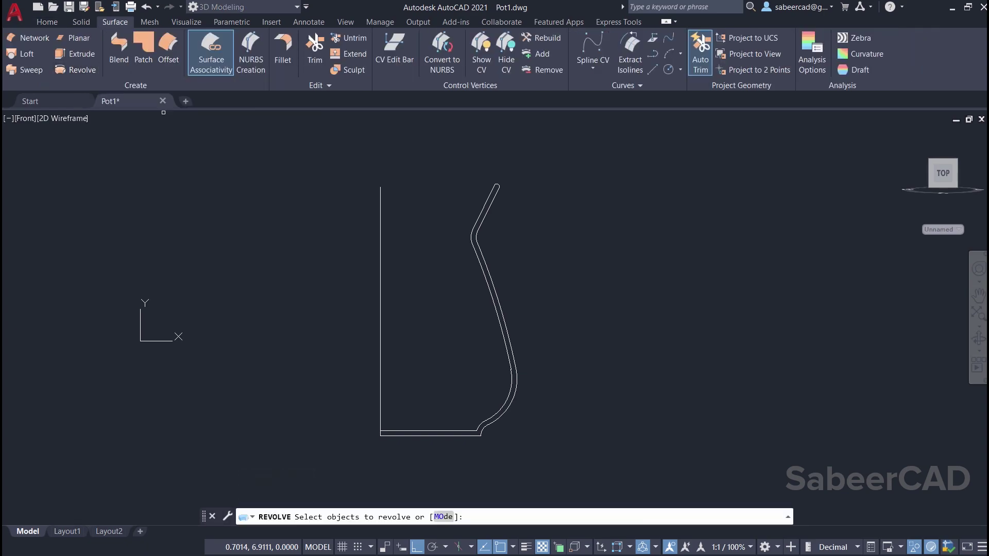
click(504, 341)
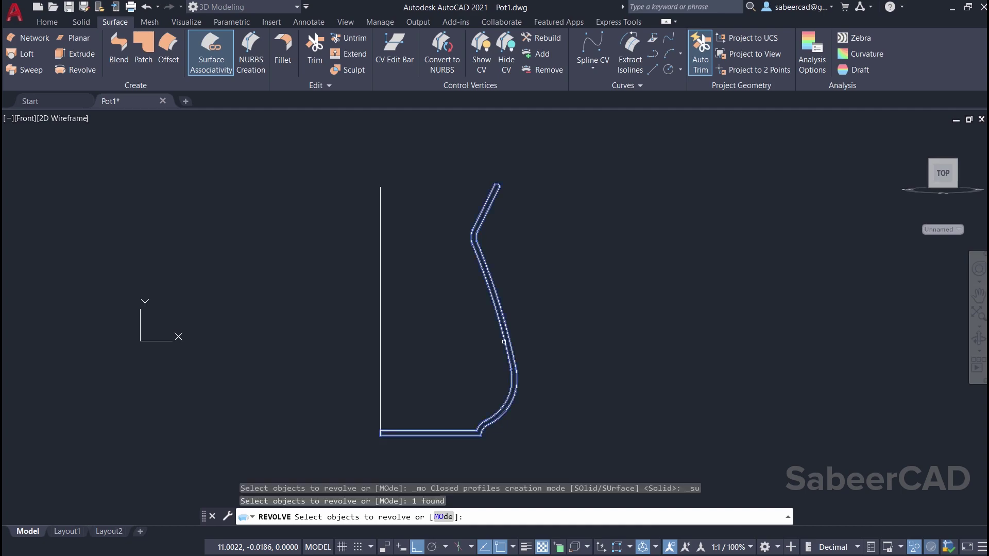
key(Return)
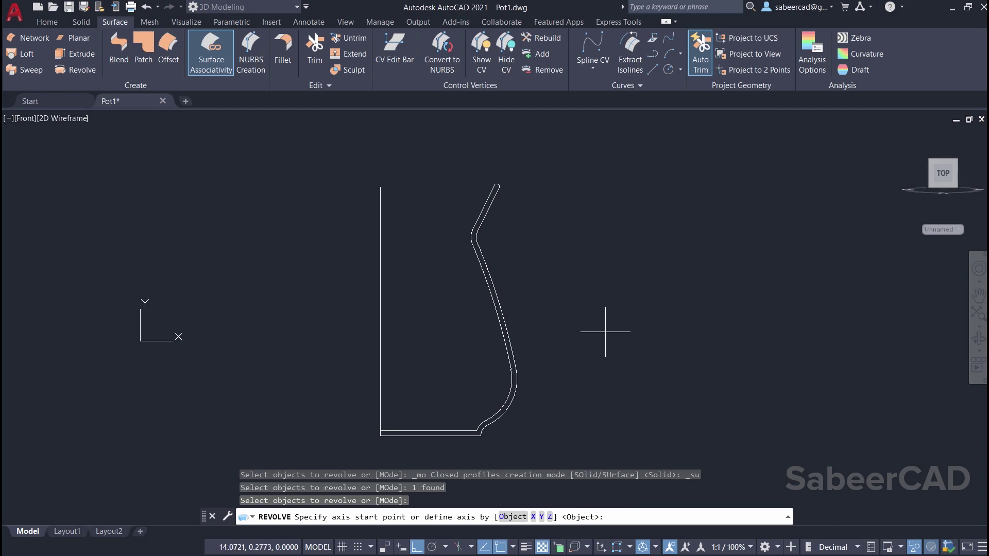
key(Return)
click(381, 364)
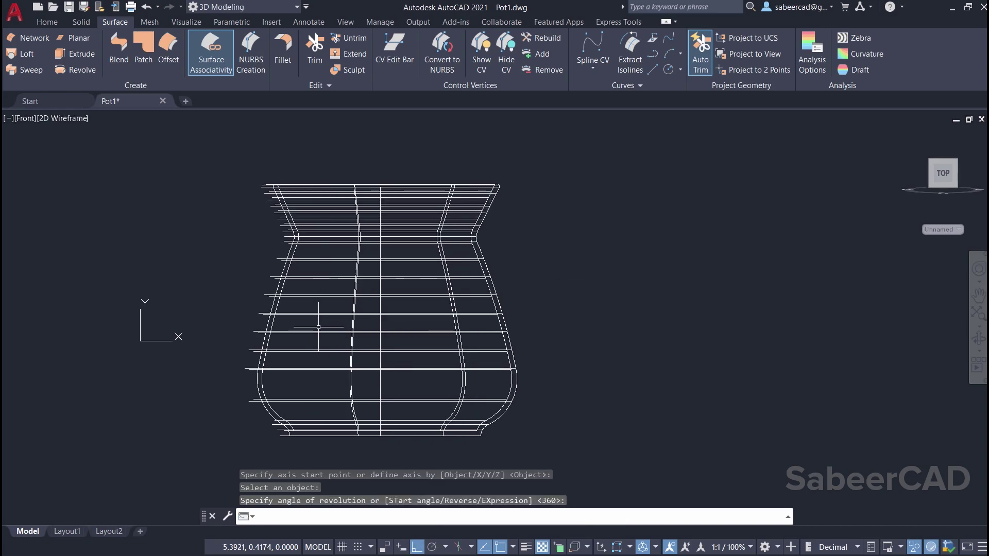
key(Return)
Turn the pot to an angled 3D view and apply the Shaded with edges visual style.
click(909, 133)
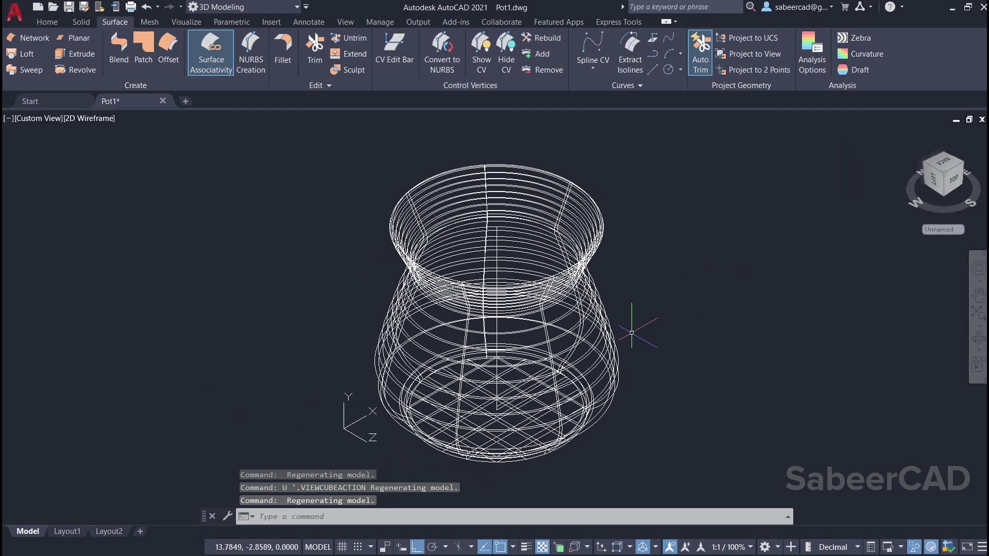
shift+middle_drag(597, 407, 572, 390)
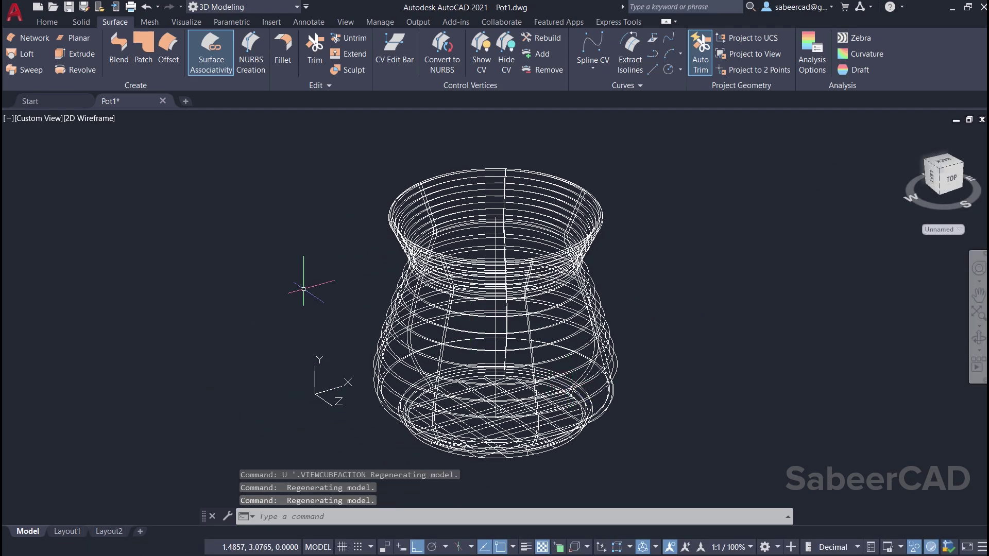
click(95, 119)
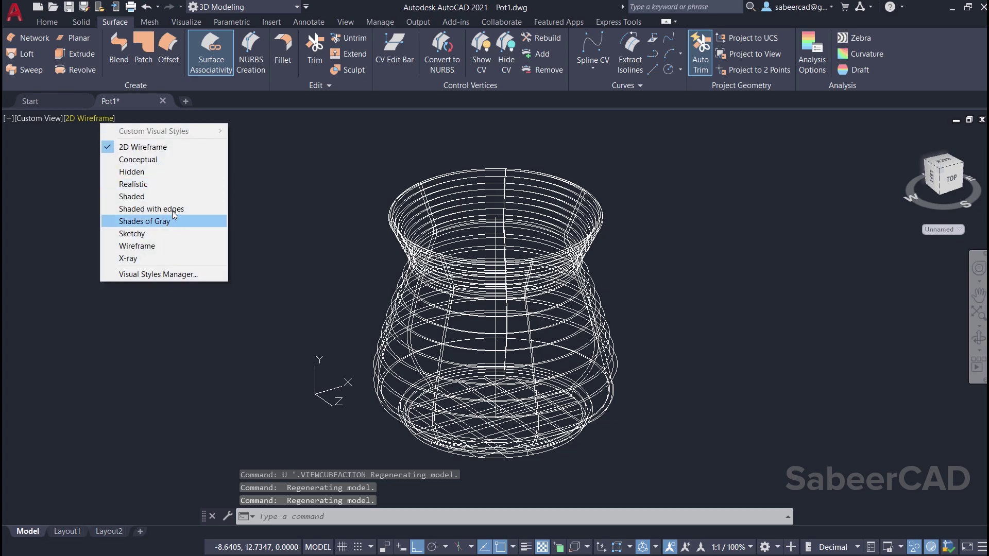
click(152, 209)
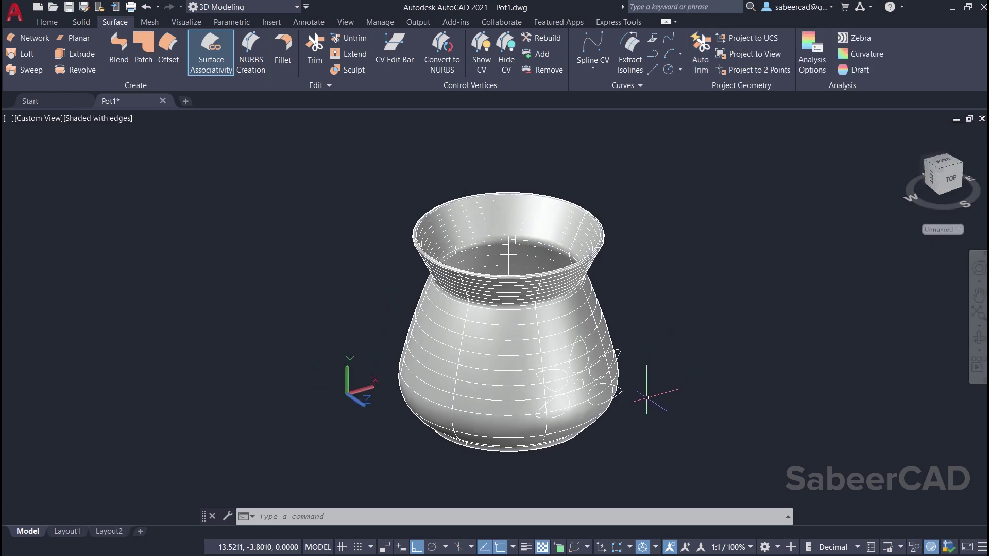
scroll(641, 416, up, 2)
scroll(641, 417, up, 2)
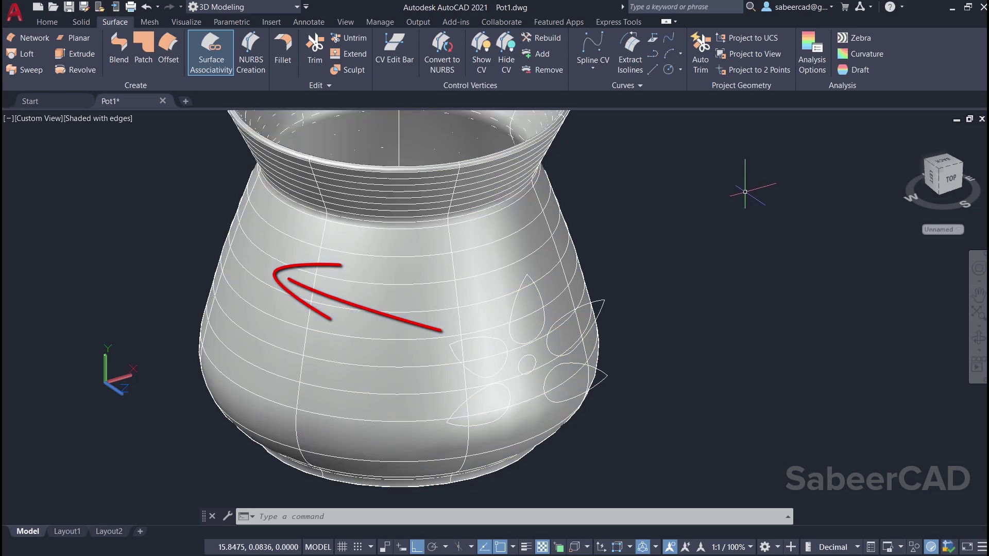
Project the flower curves onto the pot surface along the UCS with Auto Trim off.
click(745, 37)
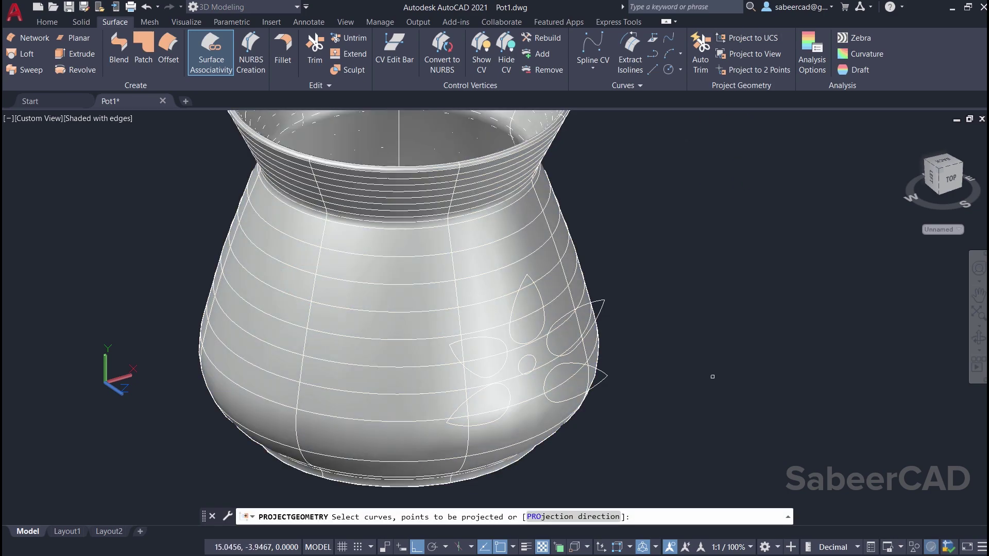
shift+middle_drag(518, 399, 587, 278)
click(604, 248)
click(511, 422)
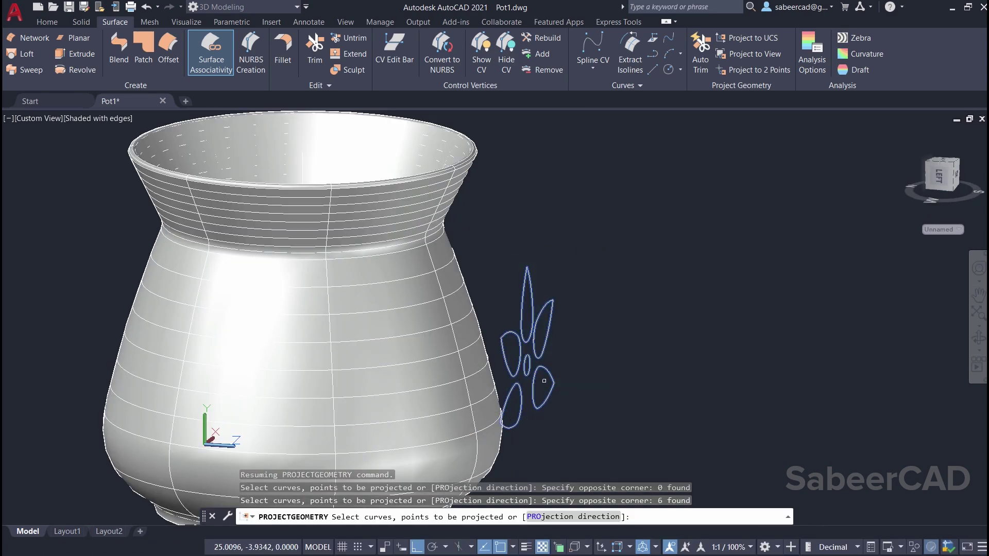
shift+middle_drag(562, 385, 634, 251)
key(Return)
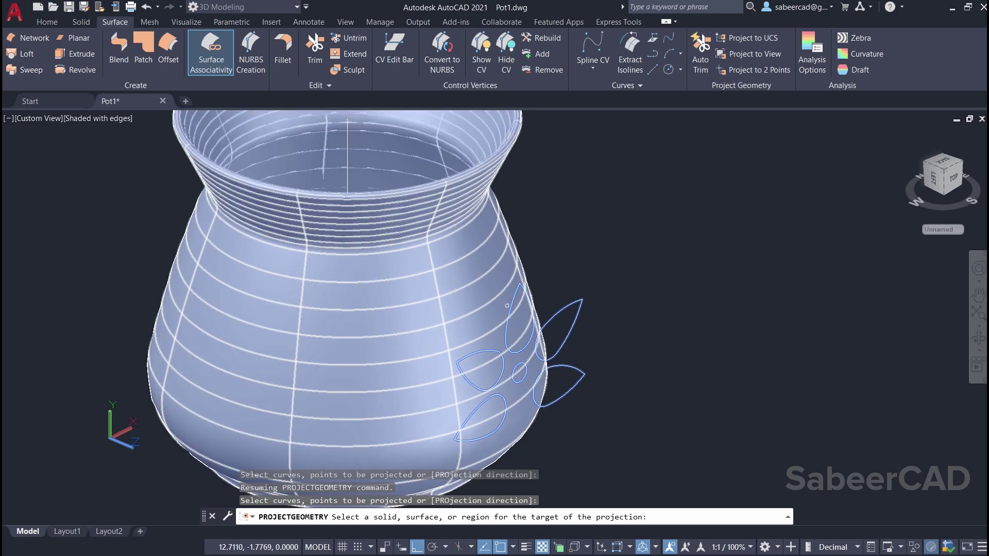
click(484, 306)
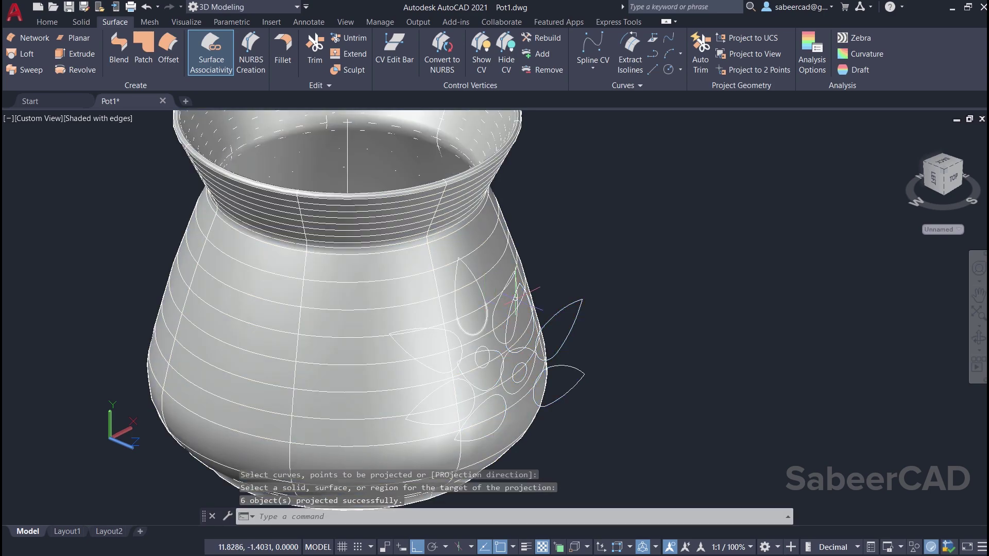
key(Return)
key(Escape)
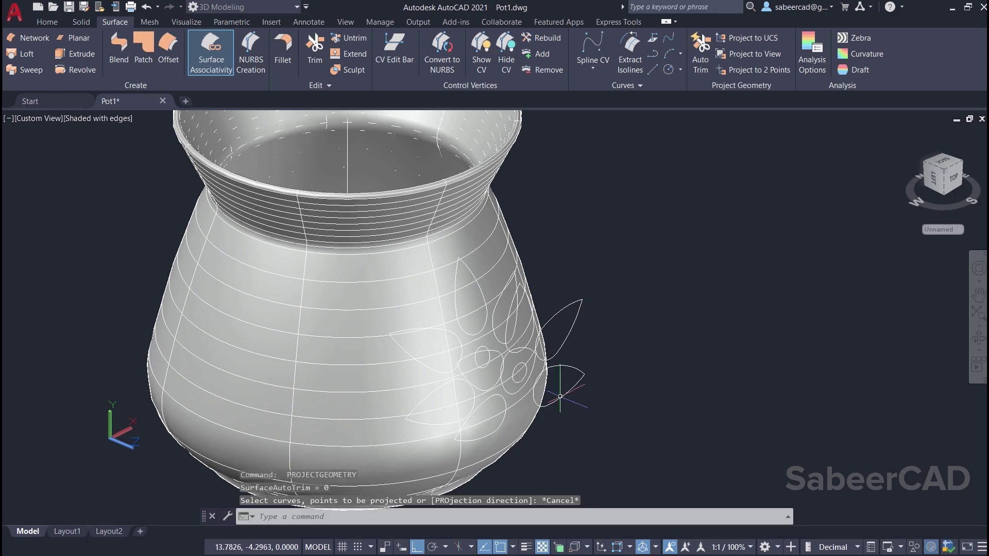
Inspect the projected flower curves around the pot, then undo the projection.
shift+middle_drag(518, 412, 520, 363)
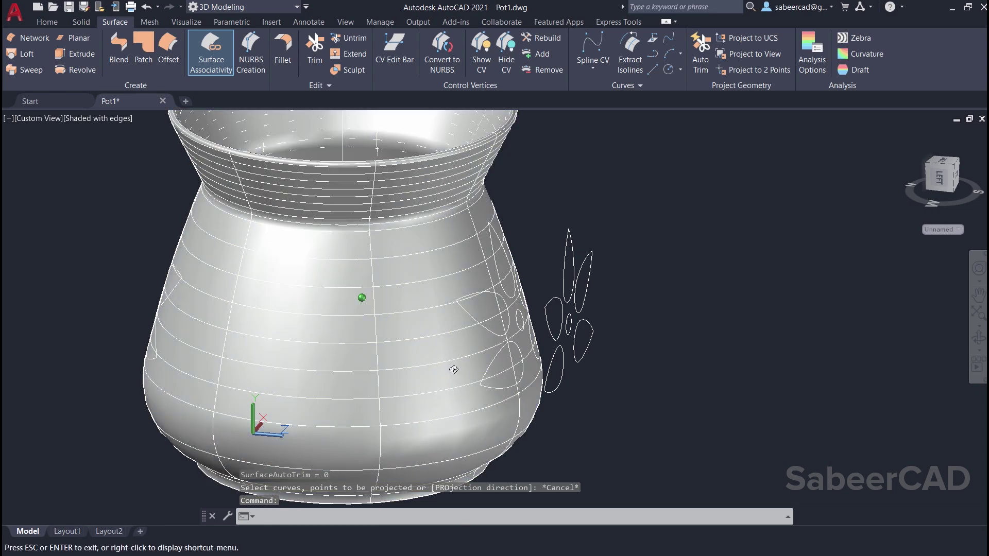
shift+middle_drag(452, 369, 562, 474)
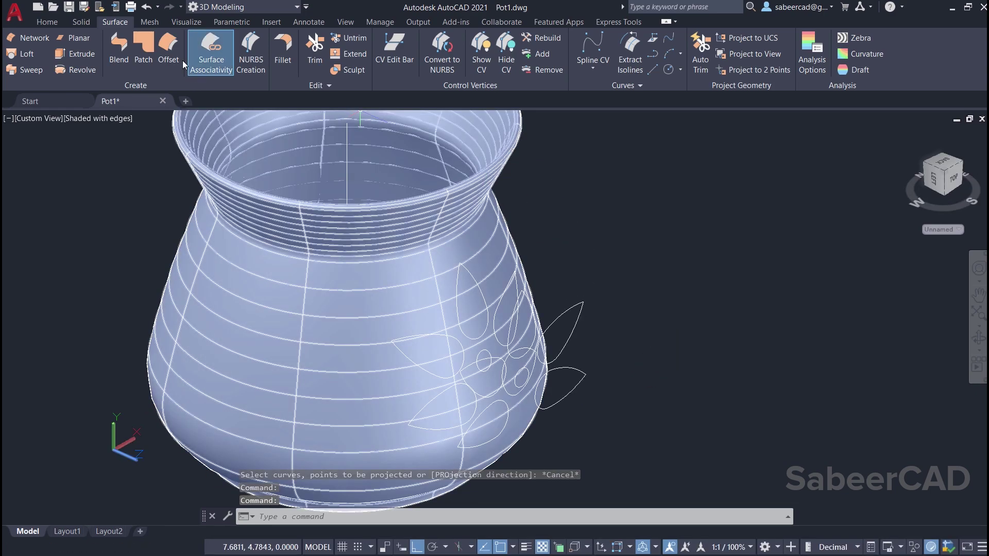
click(149, 7)
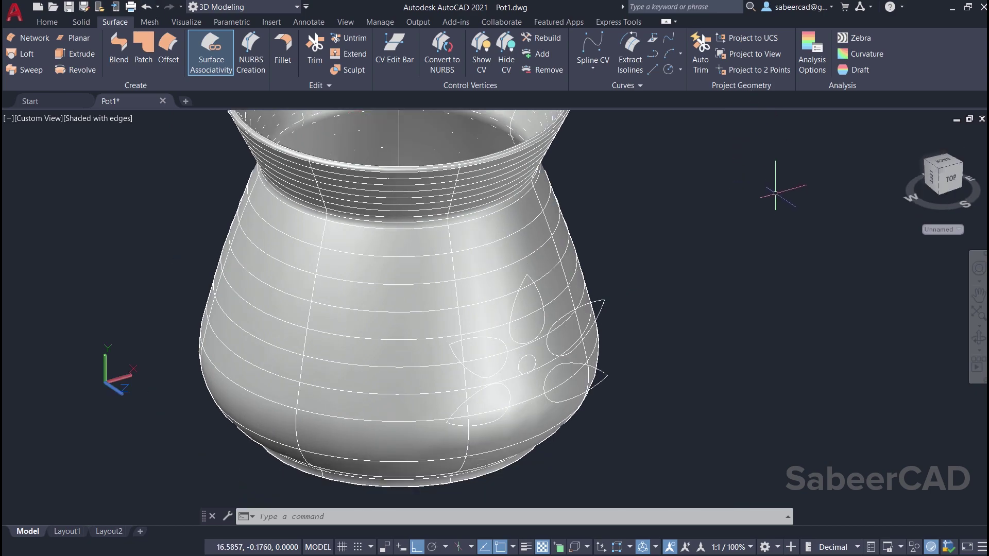
Turn on Auto Trim and project the window-selected flower curves to the UCS onto the pot, cutting the petal openings.
click(701, 59)
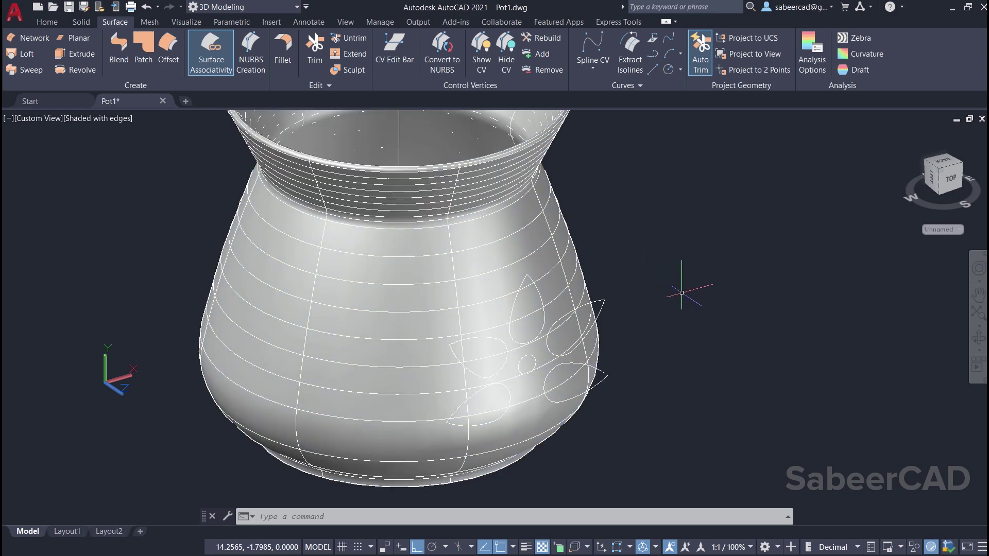
click(748, 39)
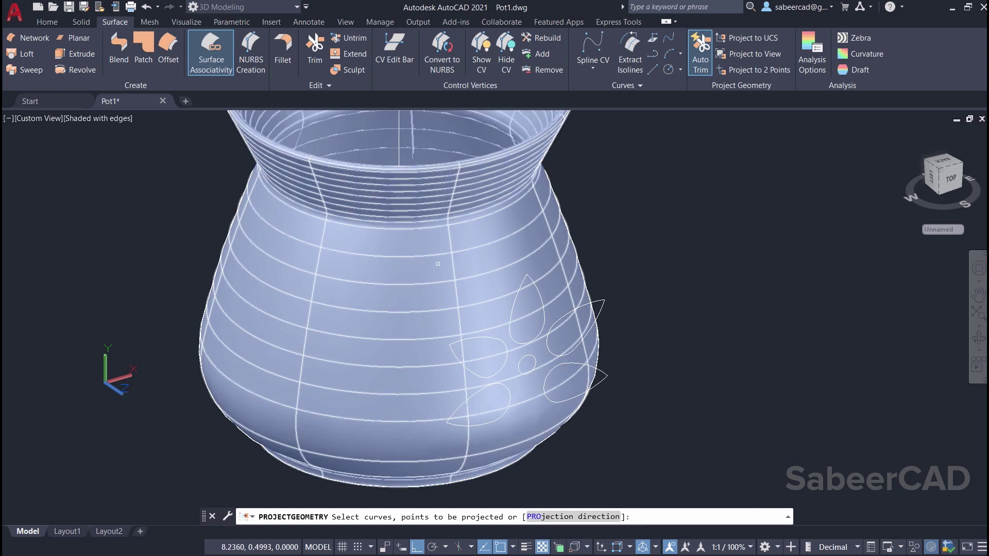
text(W)
key(Return)
click(407, 249)
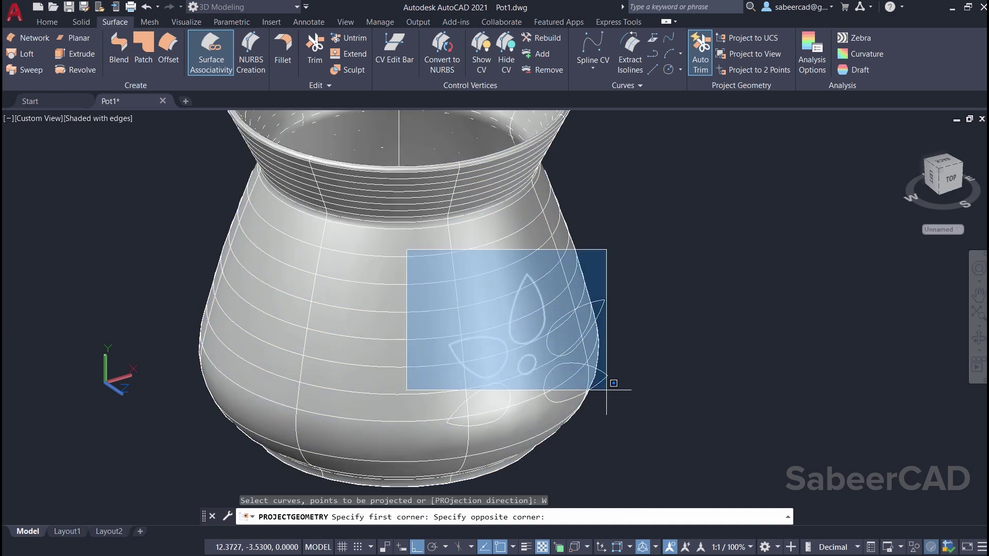
click(650, 460)
key(Return)
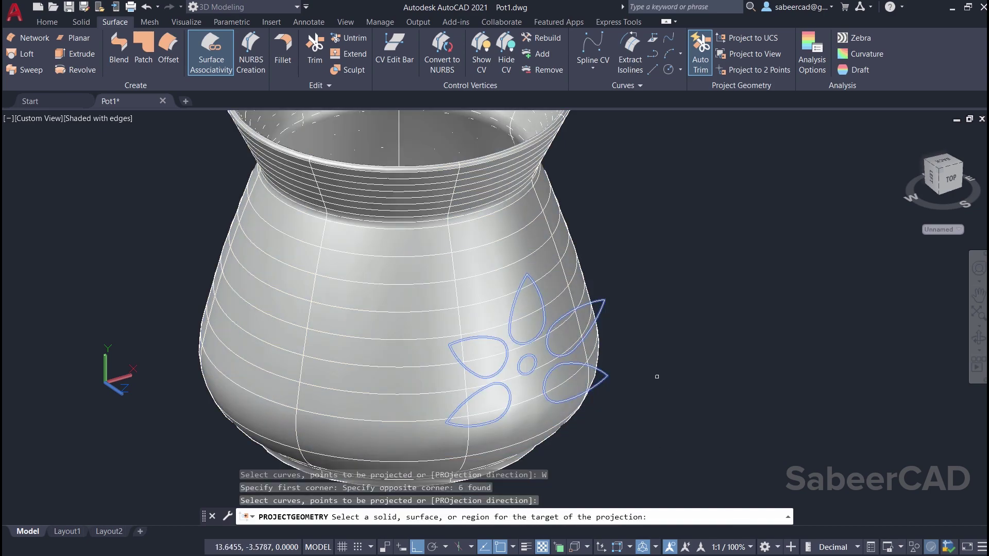
click(522, 258)
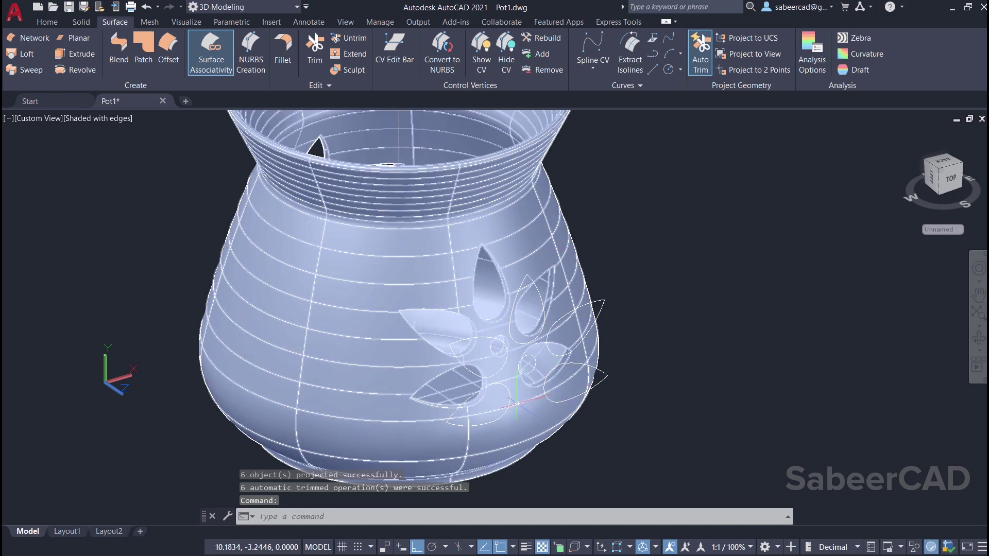
shift+middle_drag(517, 403, 706, 252)
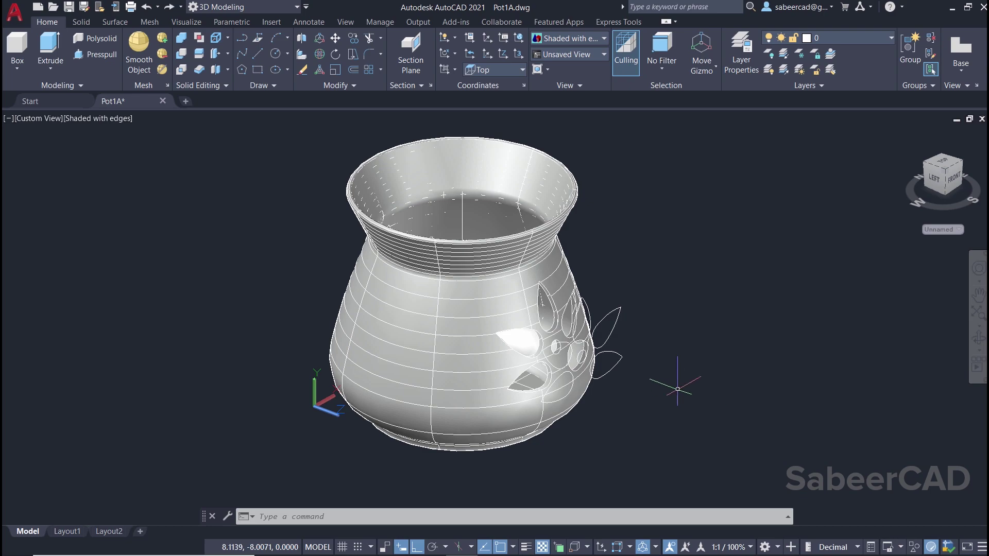
Erase the leftover flower curves and the axis line from around the pot.
click(303, 69)
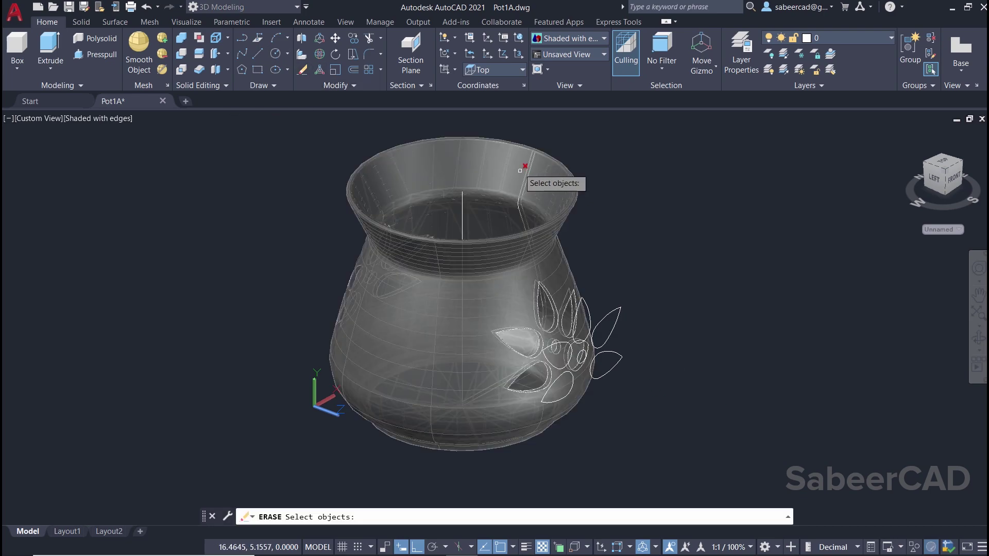
click(464, 123)
click(688, 453)
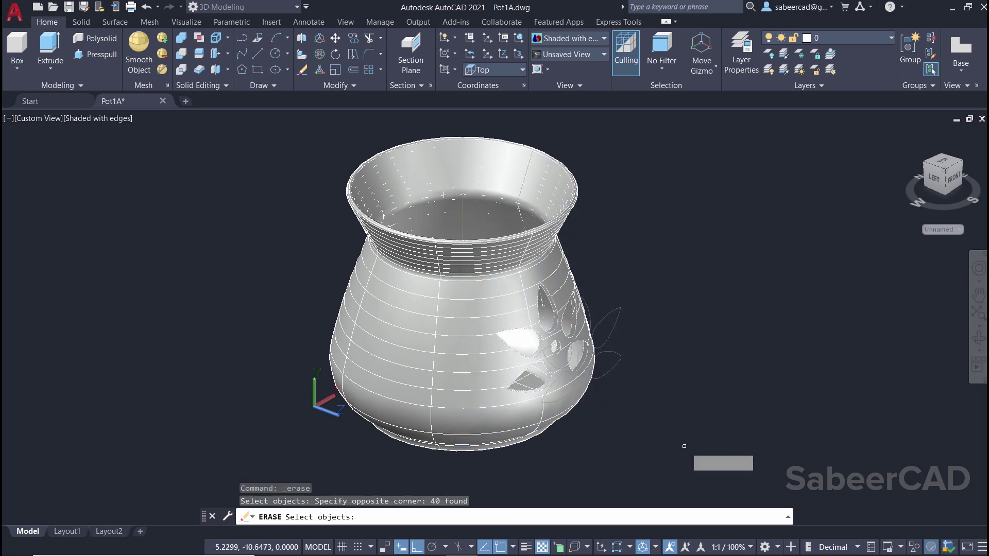
key(Return)
In the Top view, draw a thin solid box about 25 by 15 units, surrounding the pot on all sides.
click(44, 116)
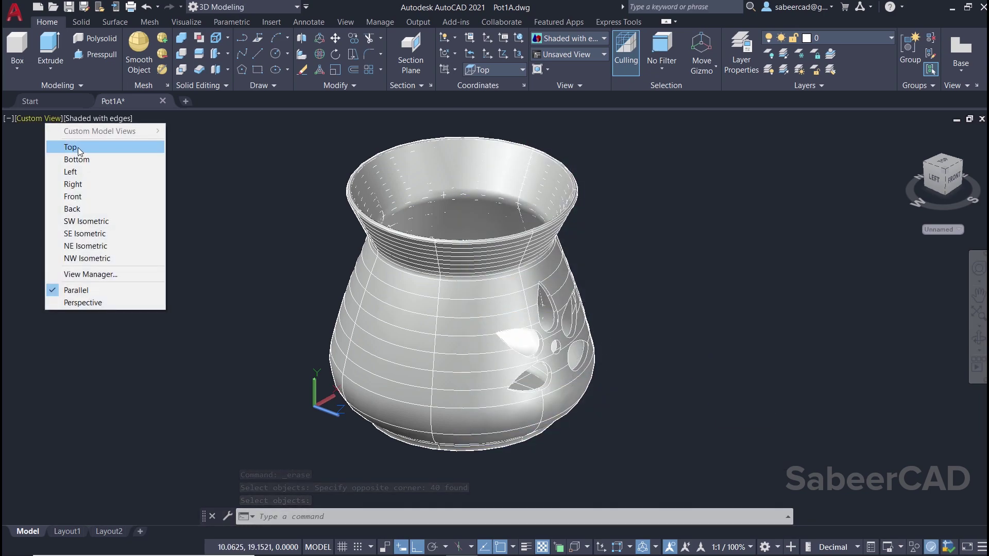
click(79, 146)
click(81, 22)
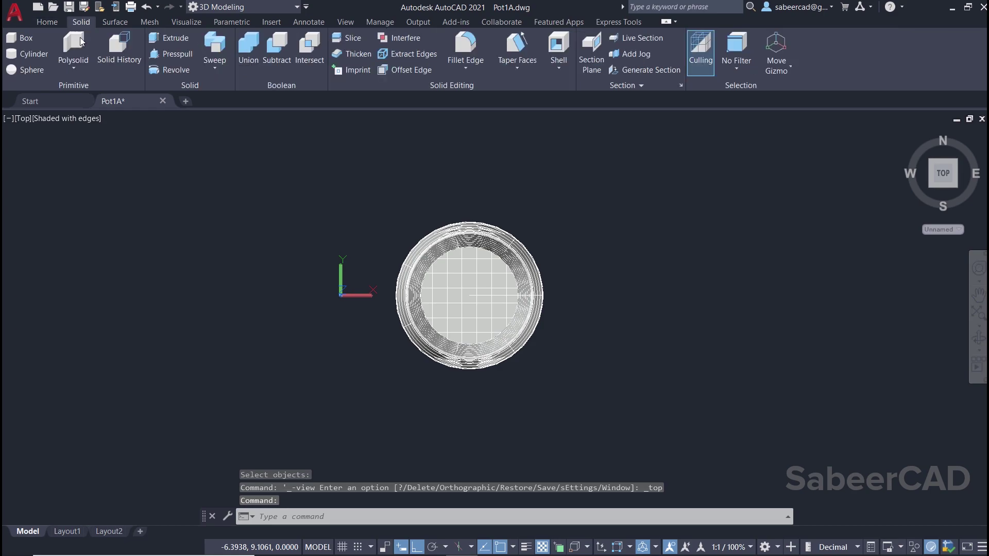
click(25, 41)
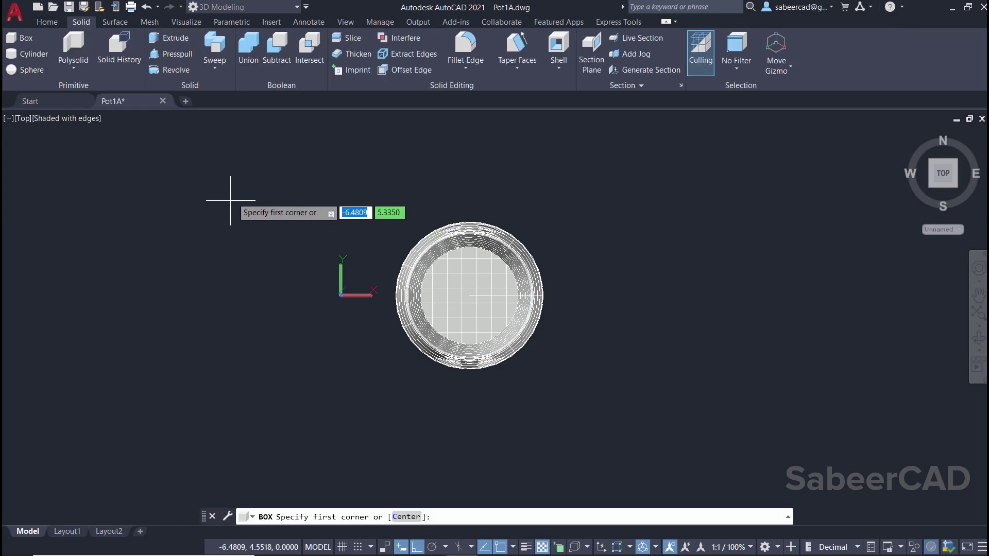
click(251, 165)
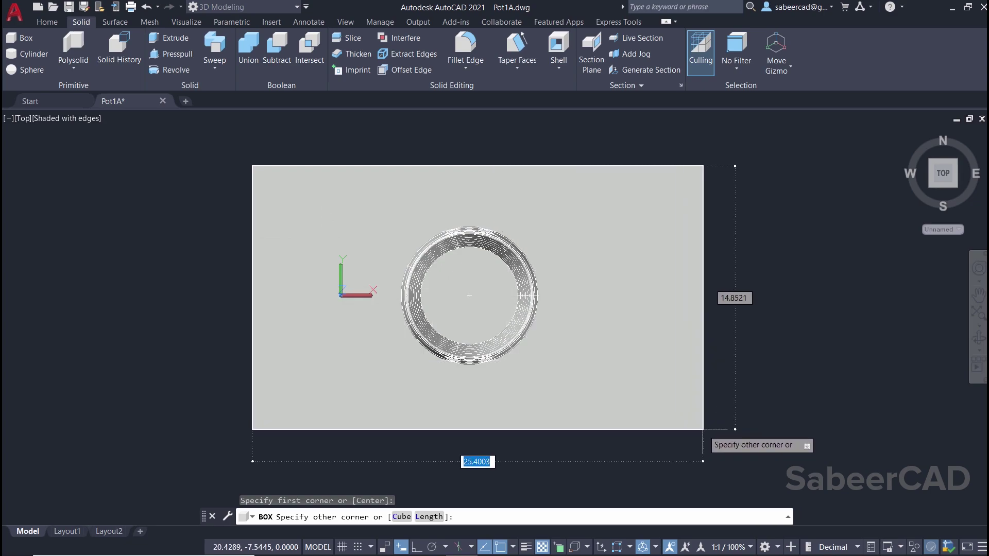
click(691, 441)
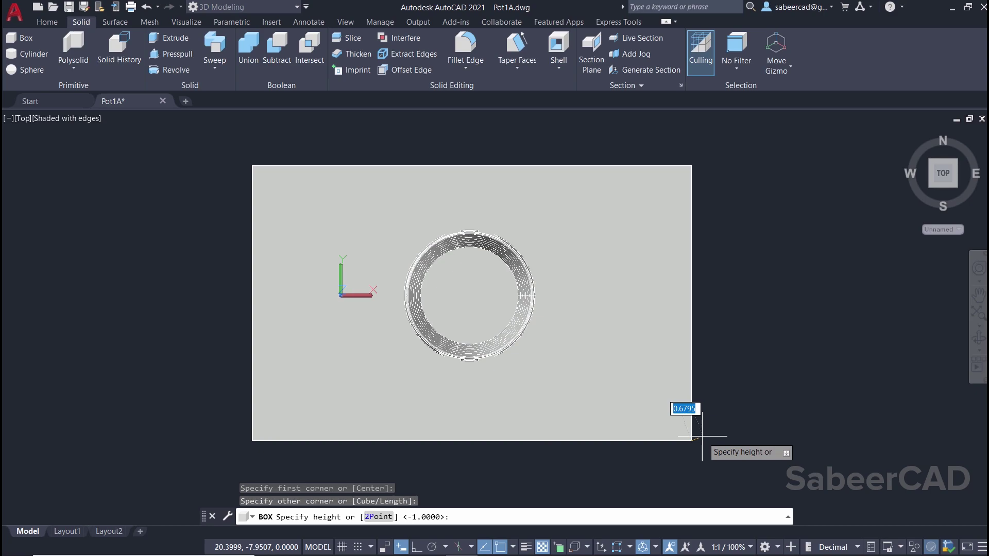
click(703, 420)
In the Front view, move the box straight down so its top face sits at the bottom of the pot.
click(26, 119)
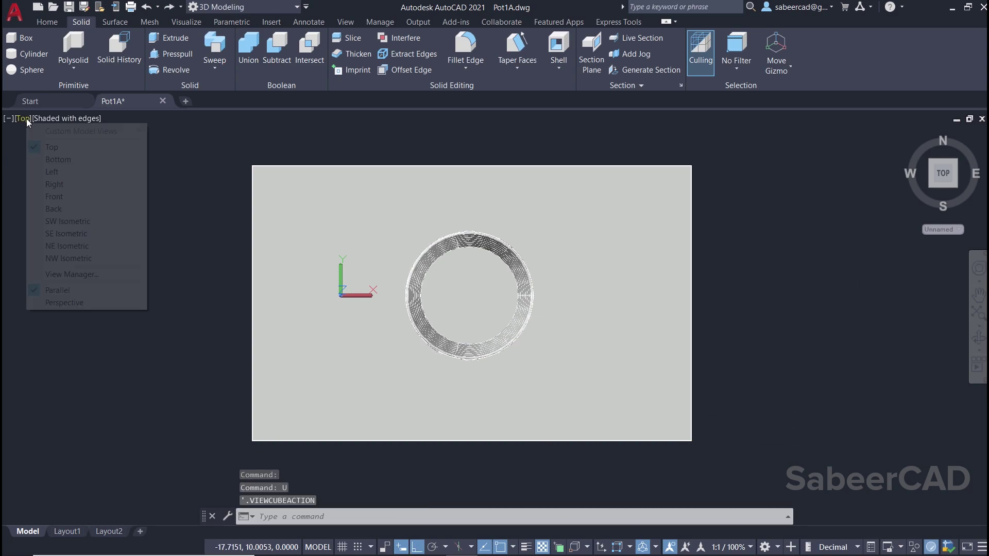
click(66, 197)
scroll(685, 384, up, 4)
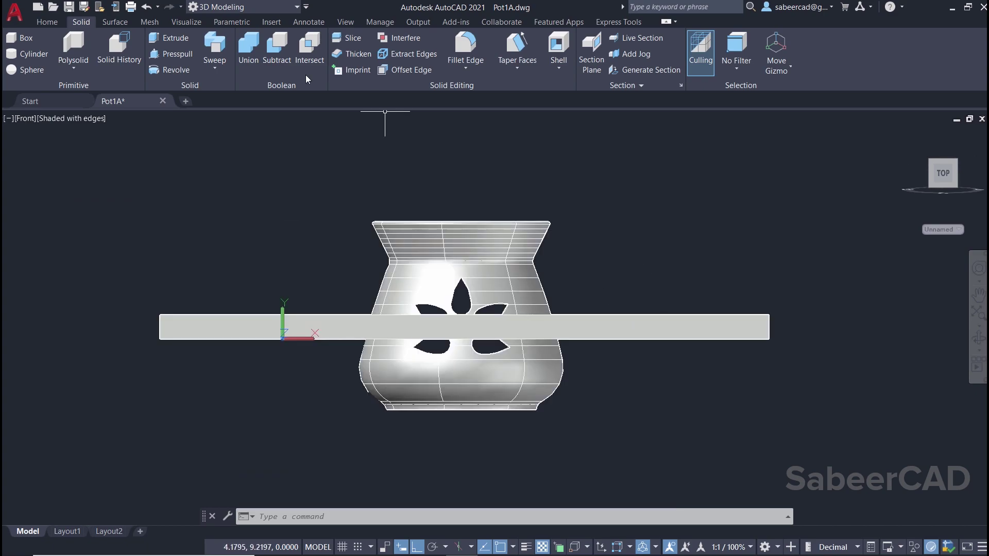
click(47, 21)
click(336, 37)
drag(793, 304, 670, 350)
key(Return)
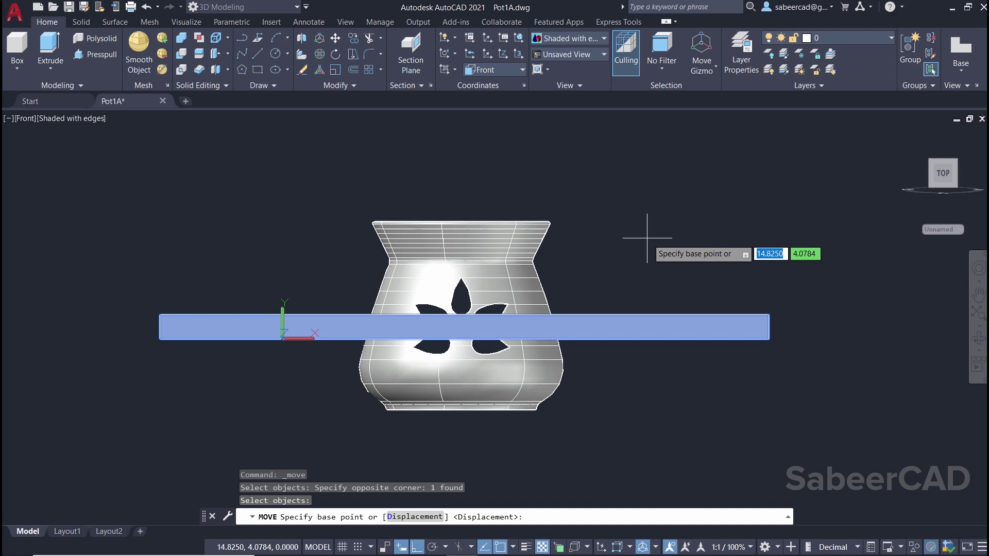
click(647, 238)
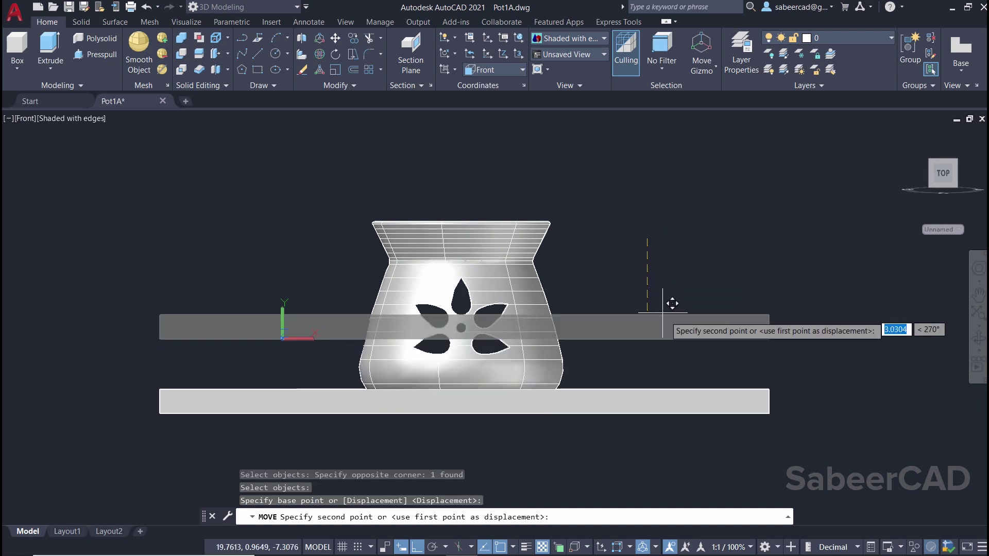
scroll(673, 360, up, 3)
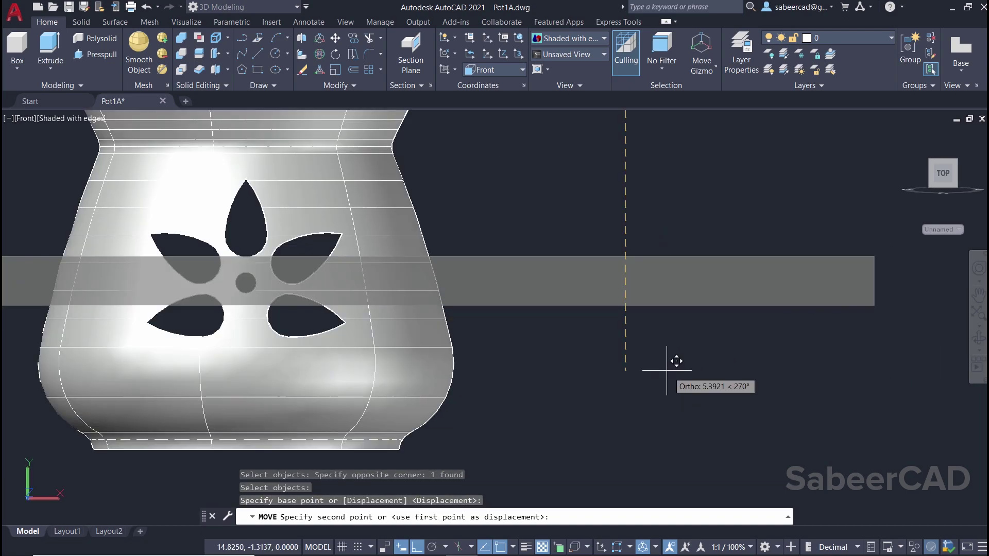
click(664, 284)
scroll(675, 268, down, 2)
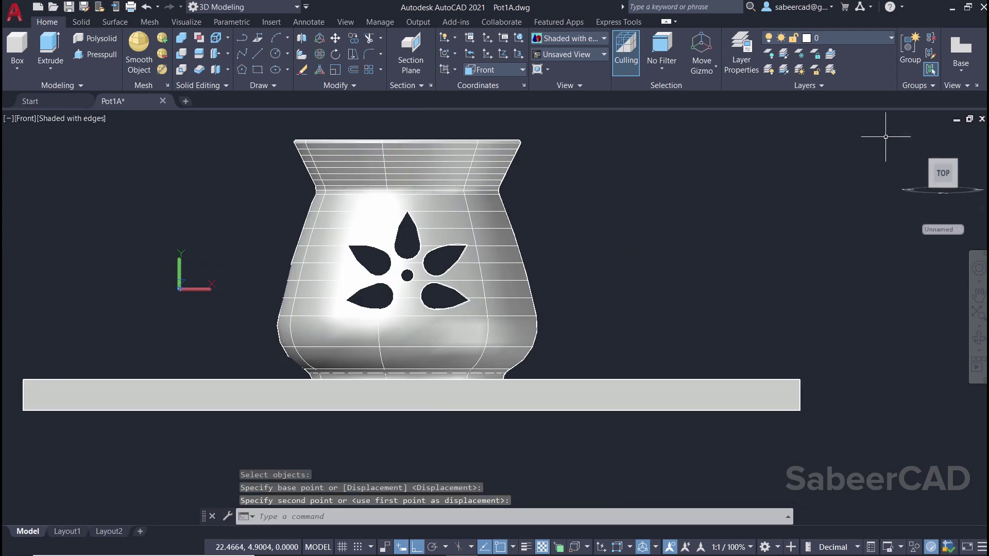
Duplicate the Global material and name the copy Pot Mat.
click(905, 136)
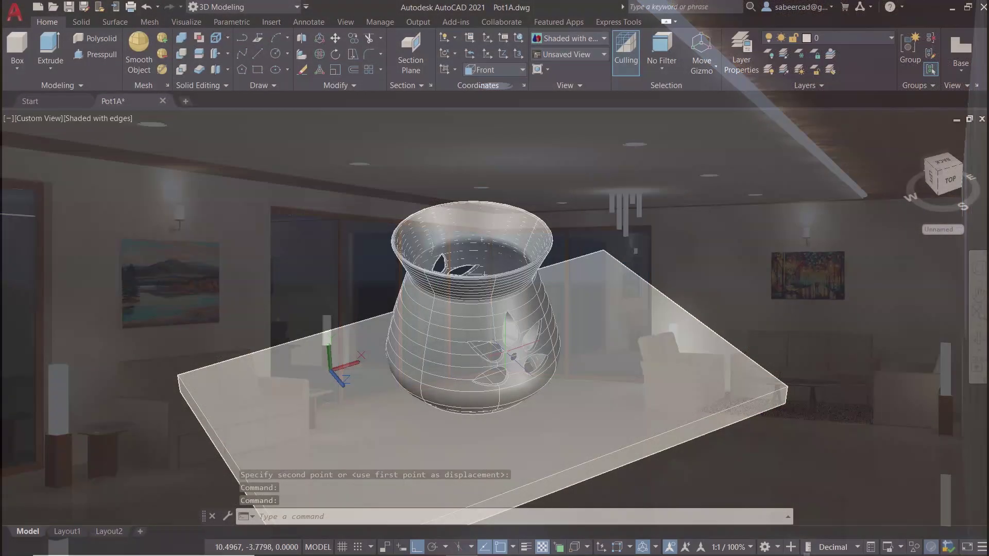
scroll(567, 329, down, 3)
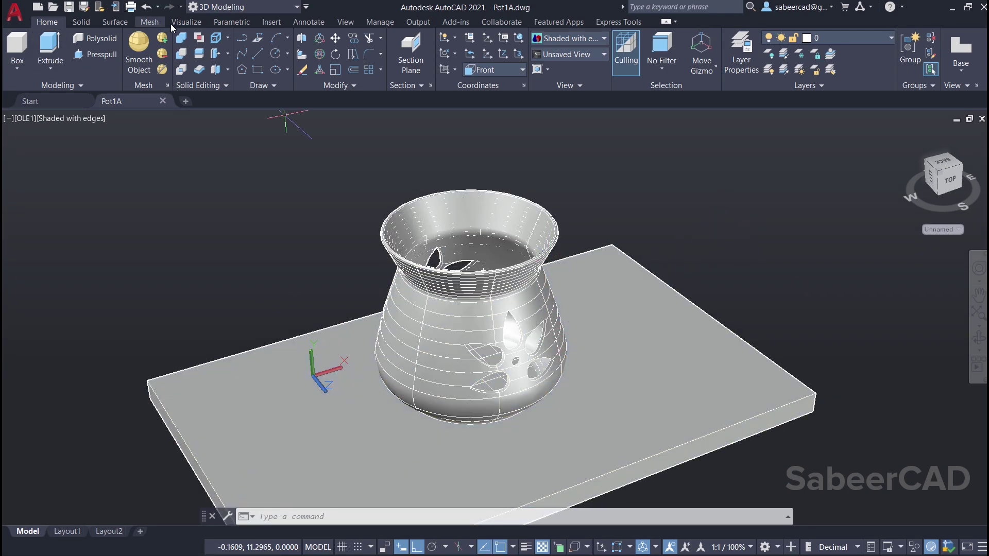
click(183, 23)
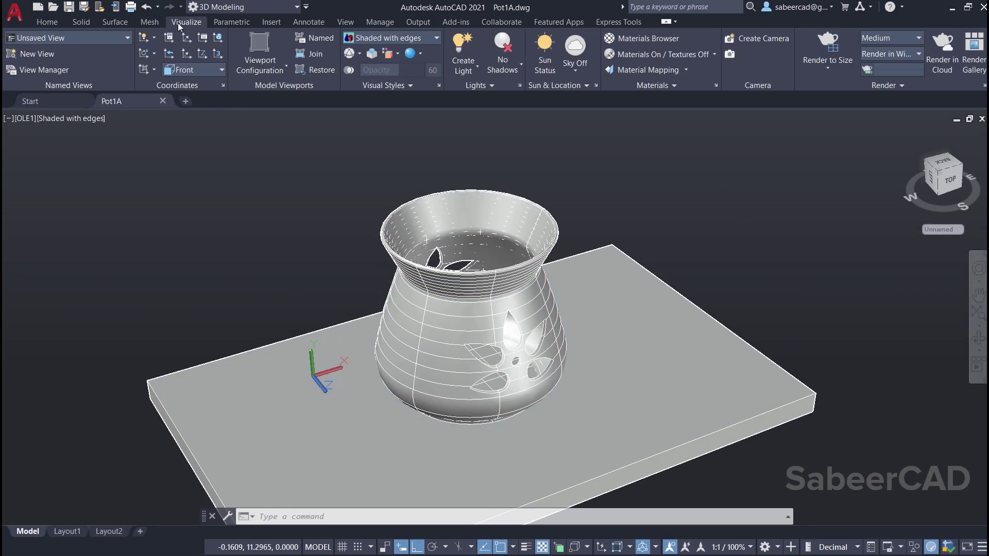
click(646, 43)
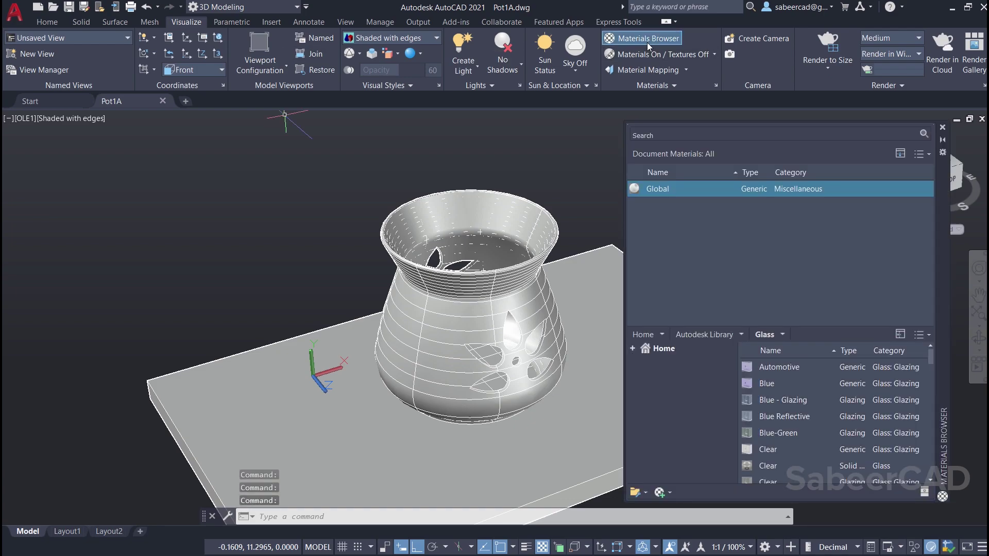
right_click(660, 191)
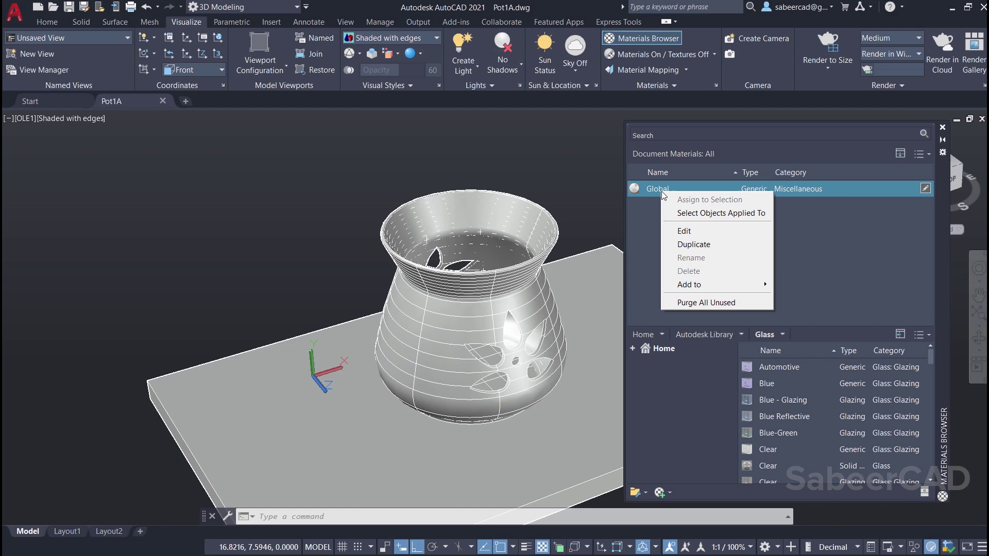
click(693, 244)
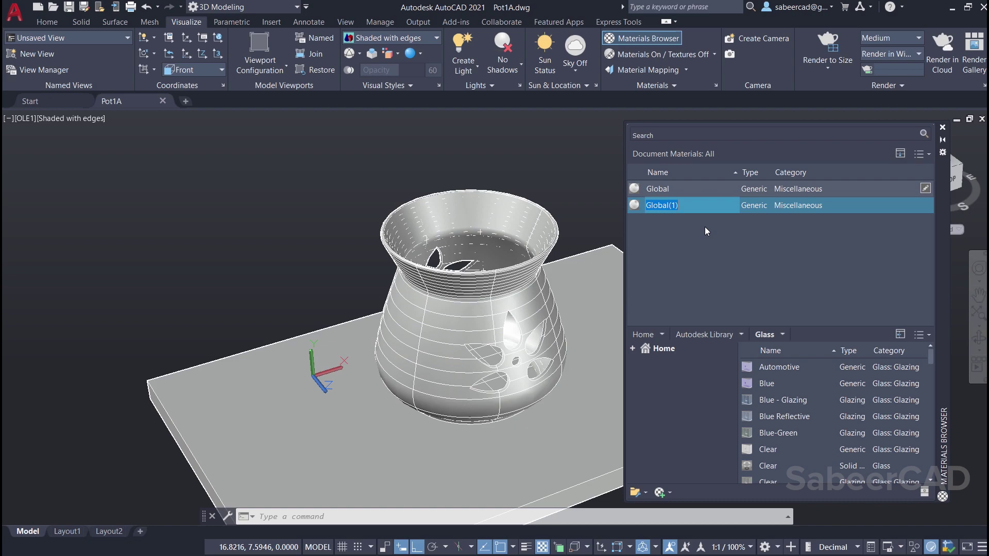
text(Pot Mat)
key(Return)
Switch Pot Mat from colour by object to its own pale yellow colour, RGB 249, 230, 170.
double_click(671, 205)
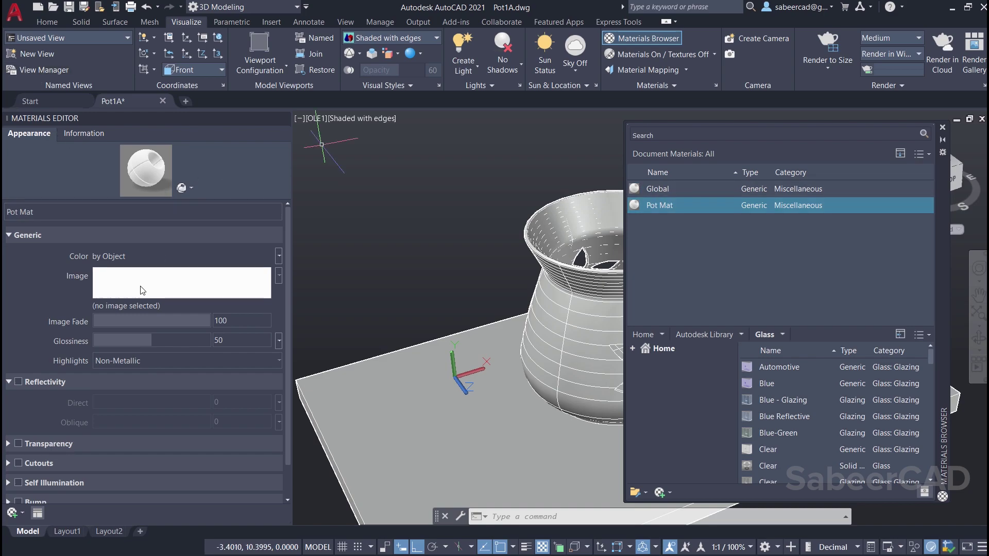
click(278, 256)
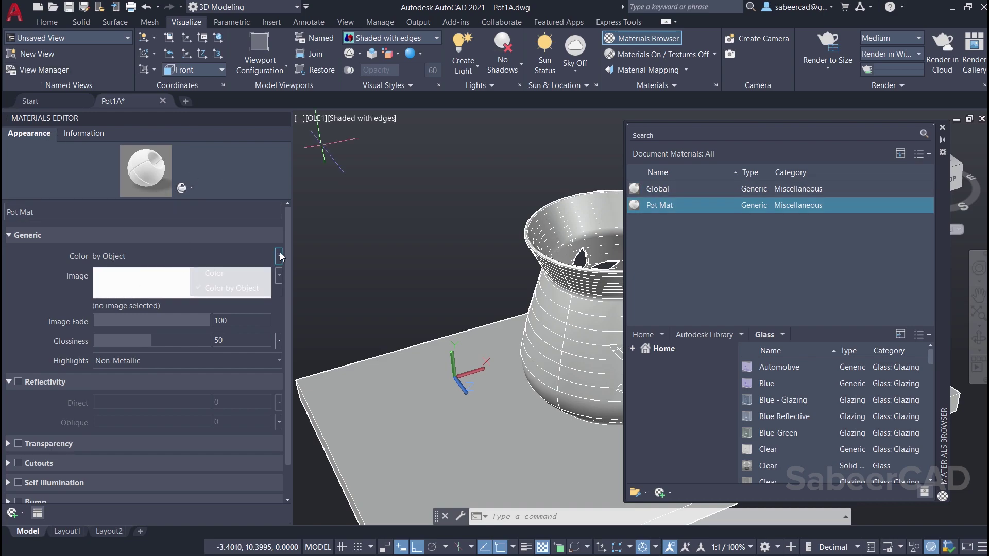
click(214, 273)
click(210, 257)
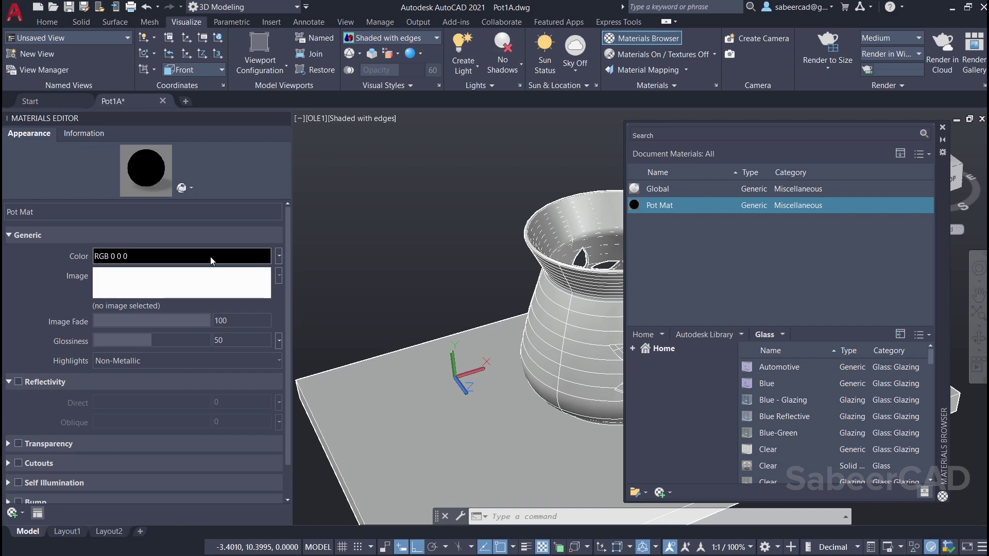
click(411, 252)
click(400, 247)
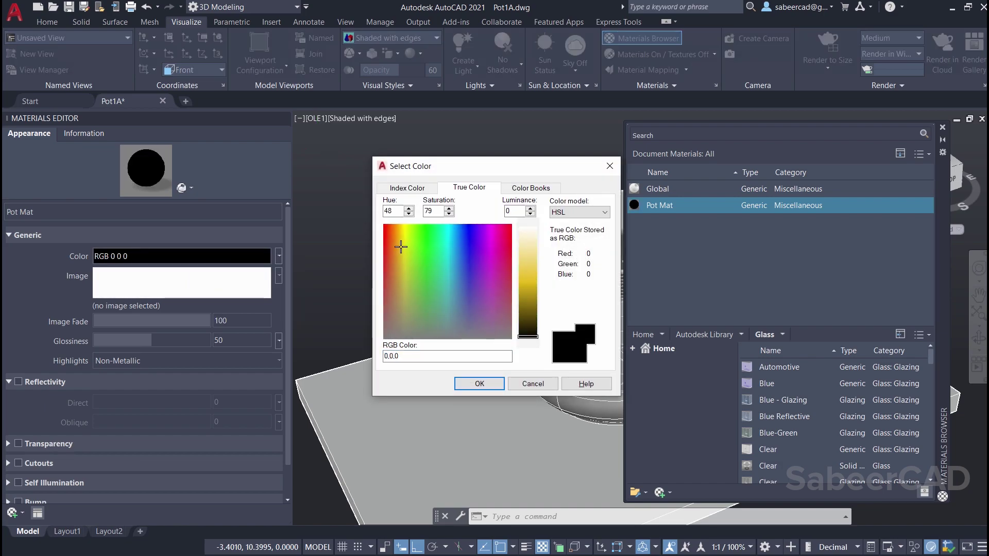
click(526, 252)
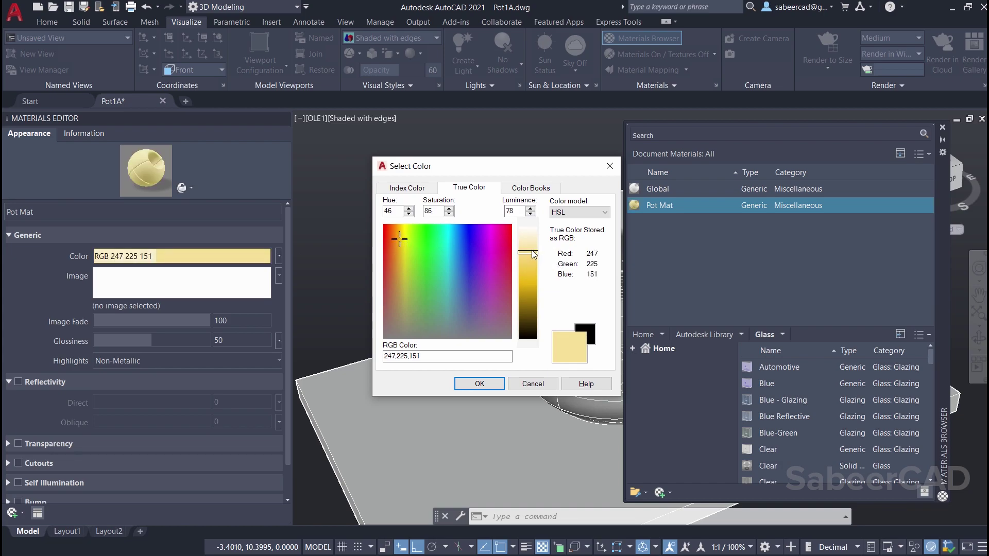
drag(533, 252, 532, 248)
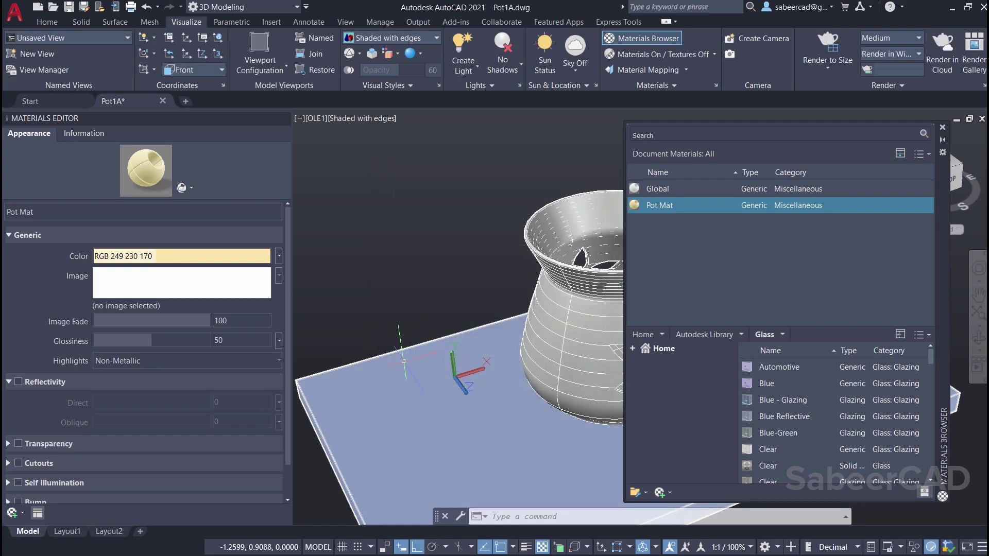
Assign the Pot Mat material to the pot.
key(Escape)
key(Escape)
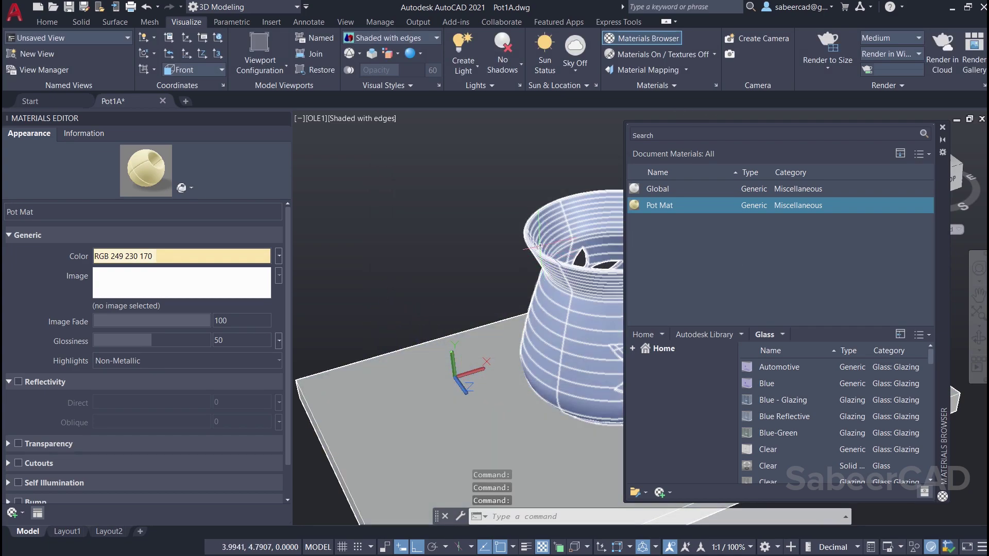
click(538, 246)
right_click(664, 205)
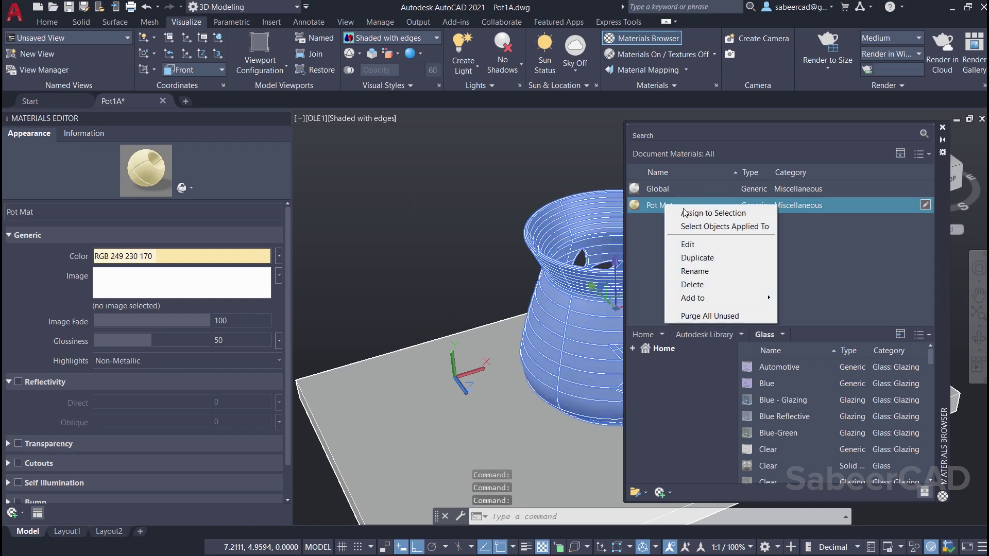
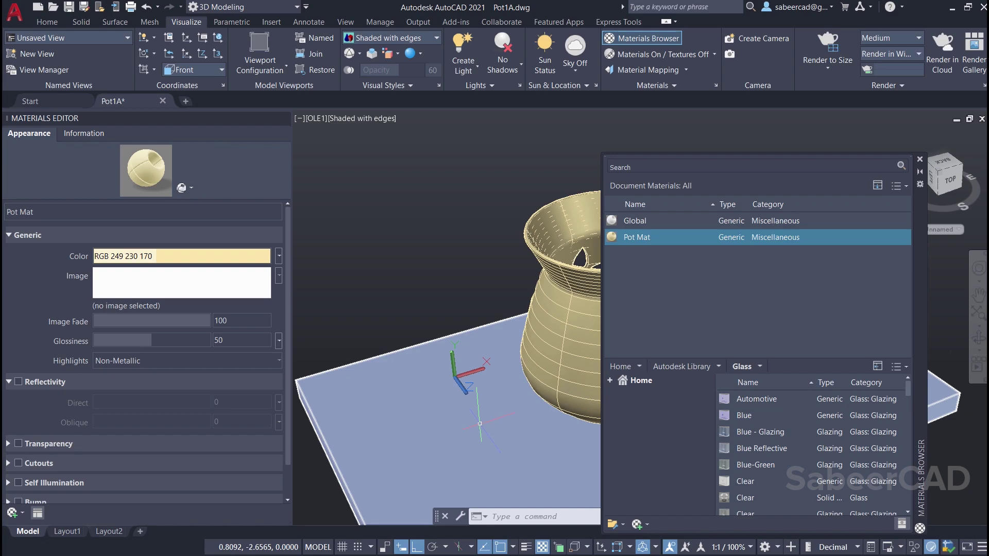
Duplicate the Global material again and name the copy Base Mat.
click(630, 223)
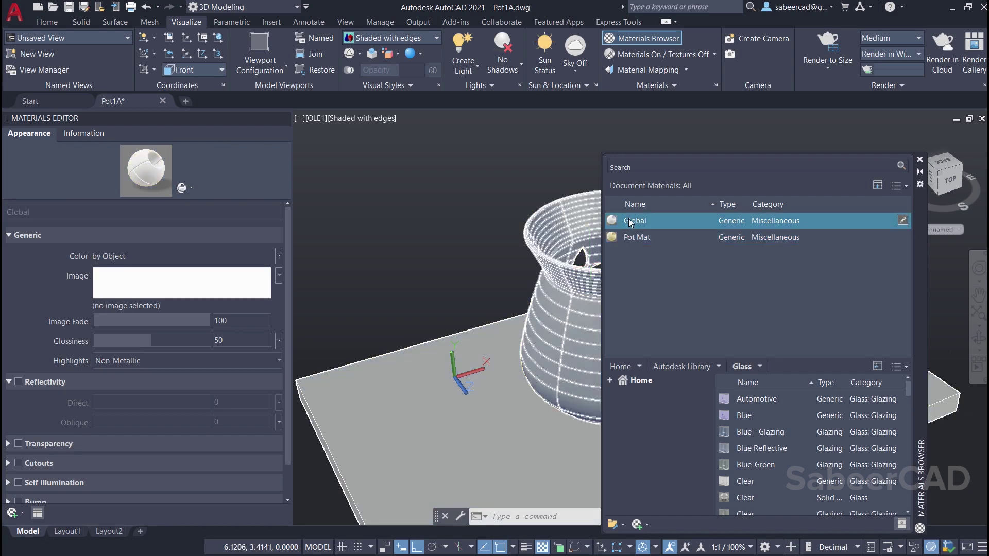
right_click(626, 220)
click(656, 274)
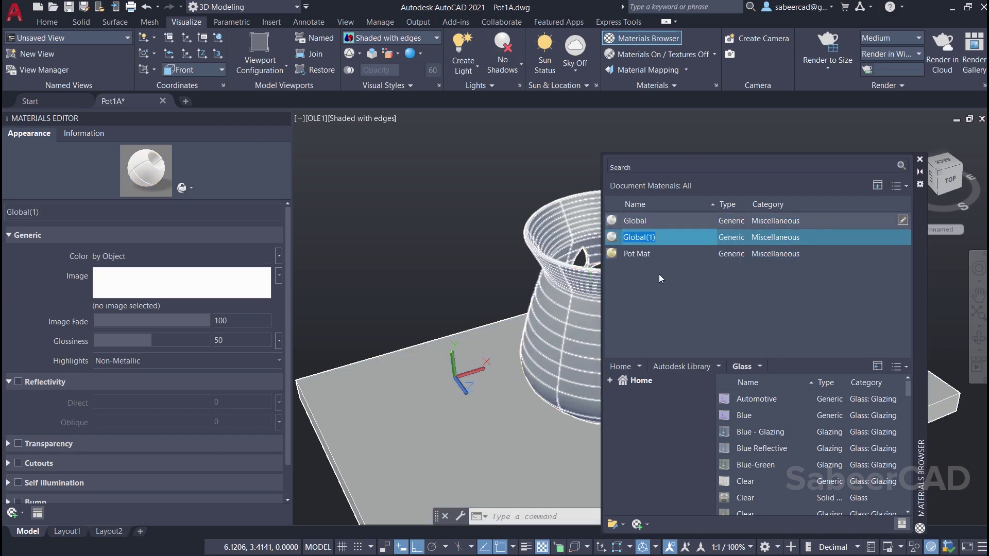
key(Return)
text(Base Mat)
key(Return)
mouse_move(656, 223)
mouse_down()
mouse_move(60, 262)
mouse_move(419, 388)
mouse_up()
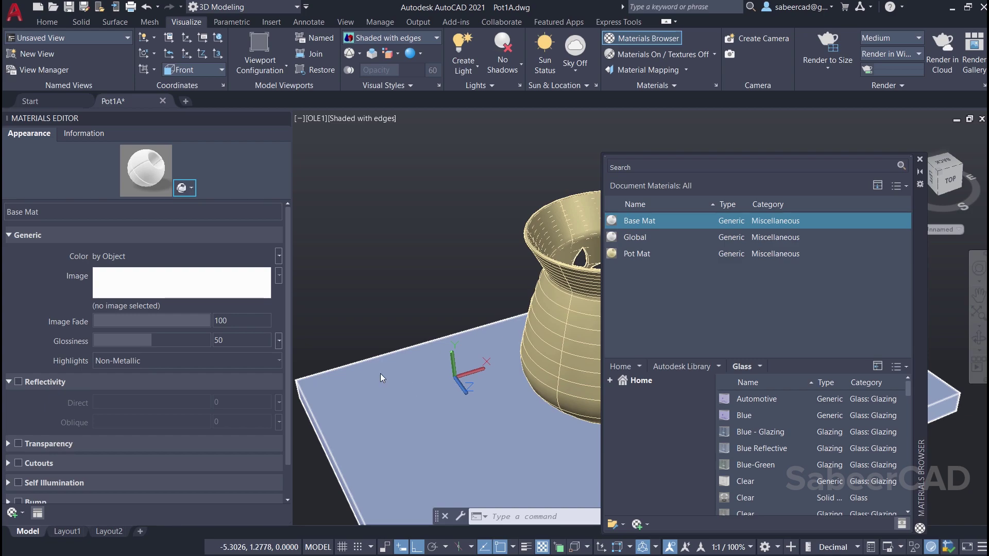
Load FLOOR TILE.jpg from the Desktop as the image of the Base Mat material.
click(193, 287)
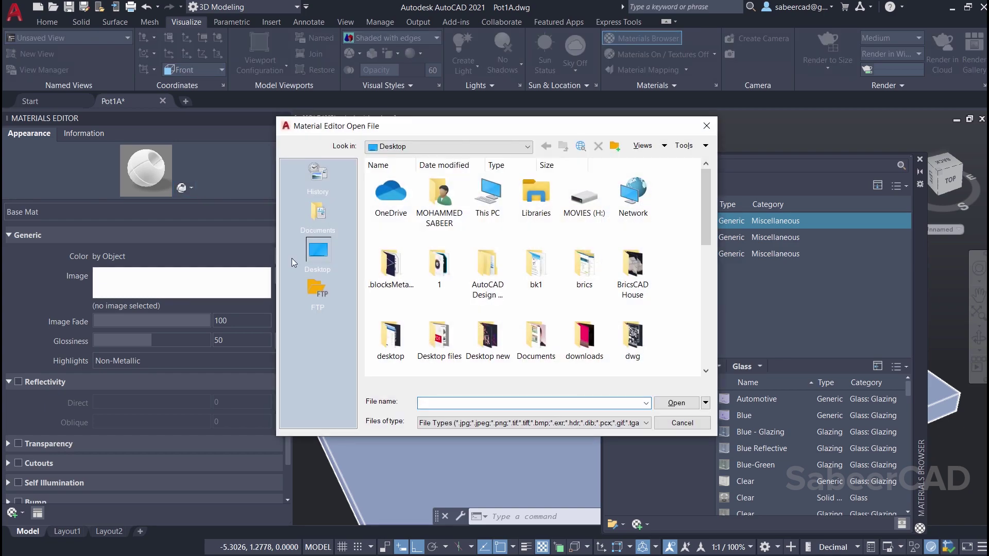
scroll(536, 278, down, 5)
click(536, 278)
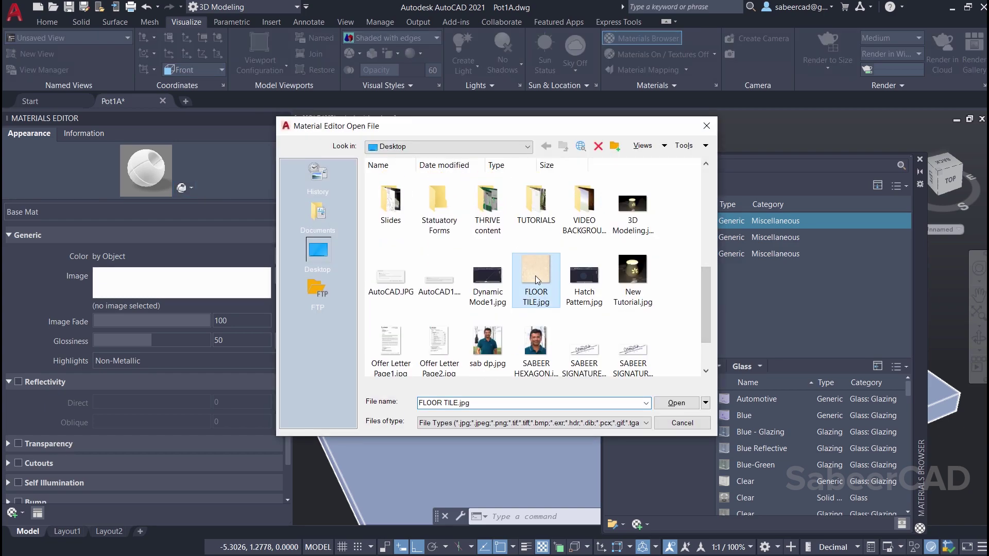
click(675, 403)
mouse_move(246, 288)
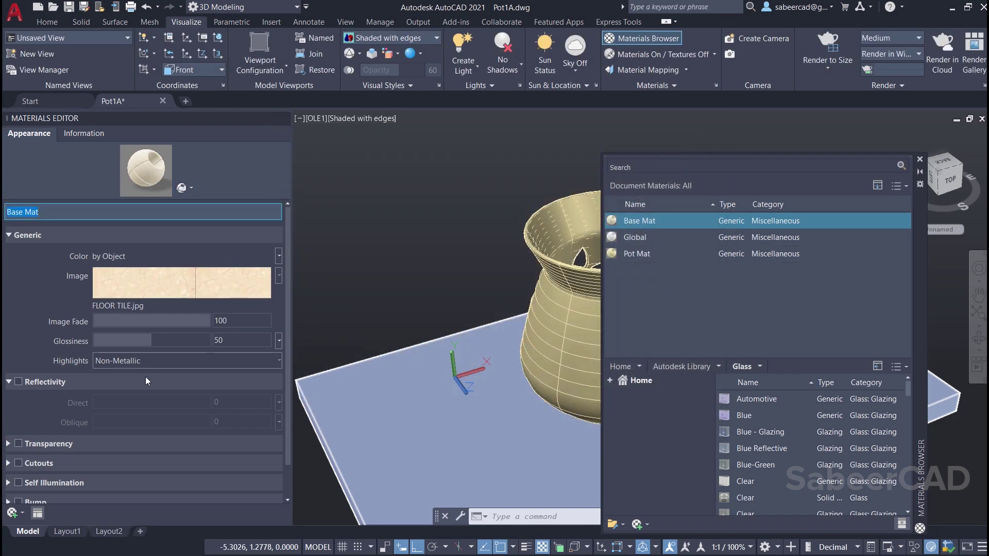
Enable reflectivity for Base Mat and set its direct reflectivity to 30.
click(18, 382)
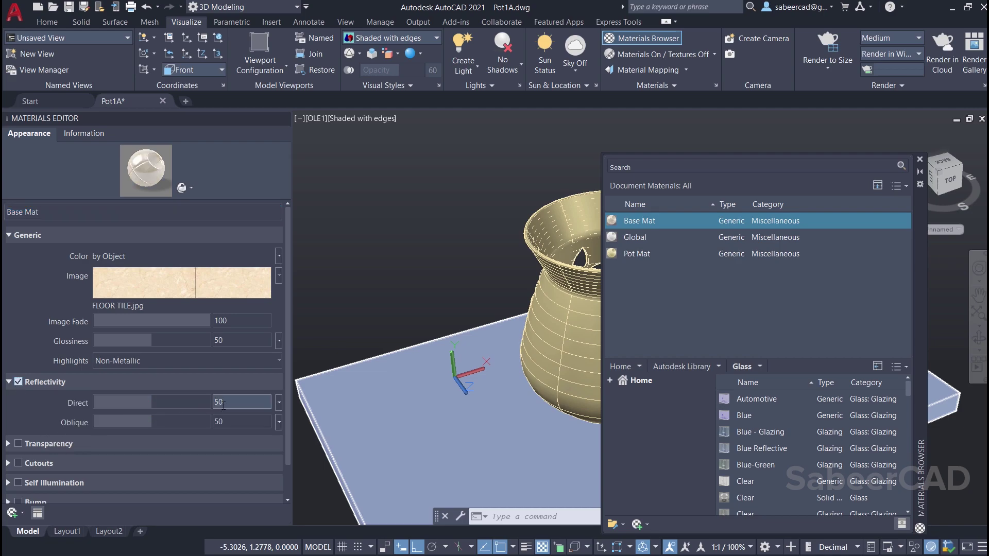
click(196, 403)
double_click(233, 407)
text(3)
key(Tab)
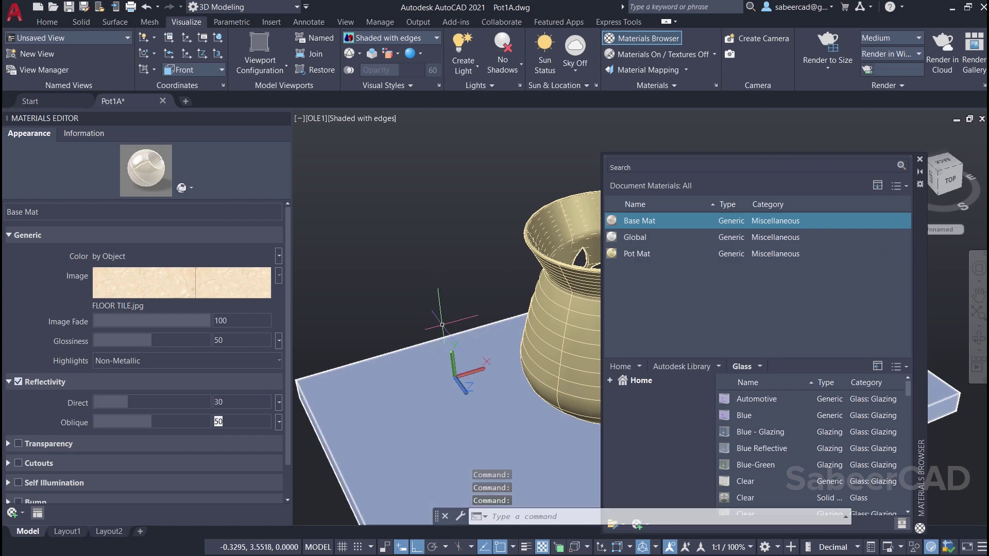
Assign the Base Mat material to the base box under the pot.
click(426, 426)
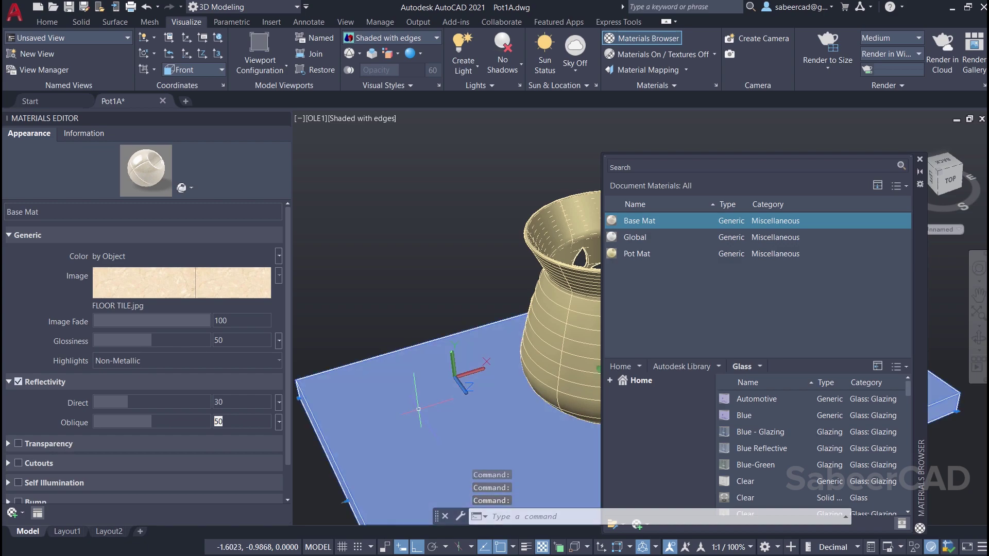
right_click(637, 222)
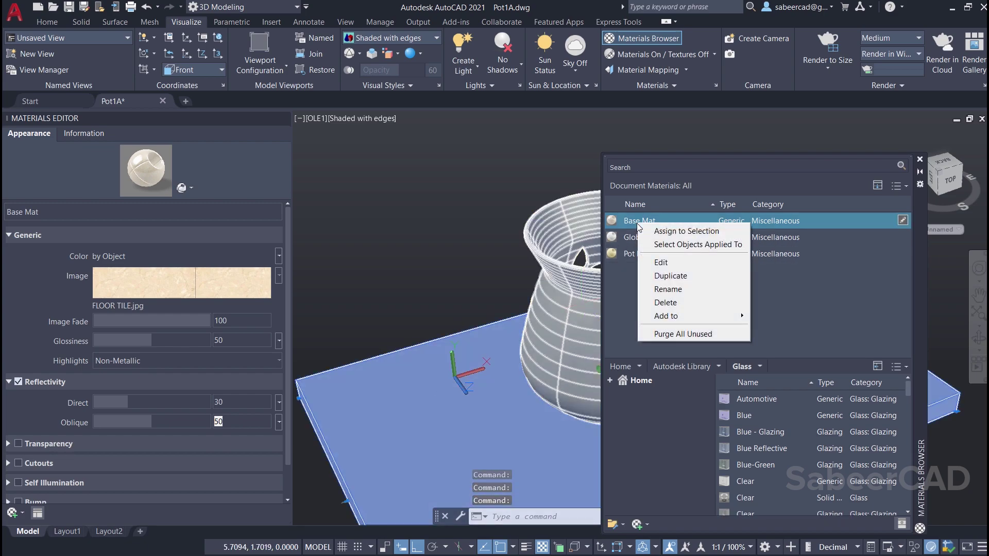
click(656, 232)
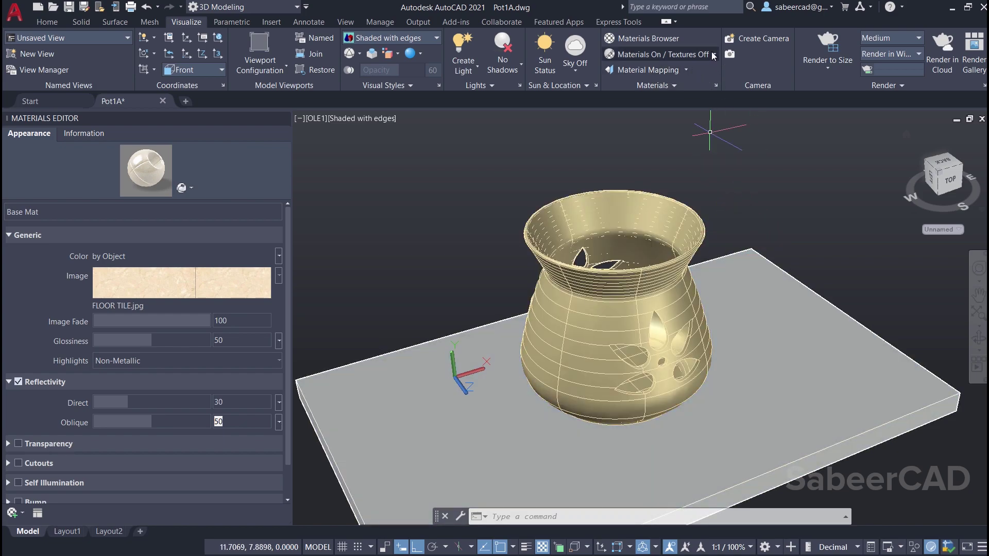
Set the viewport's material display to Materials / Textures On.
click(716, 54)
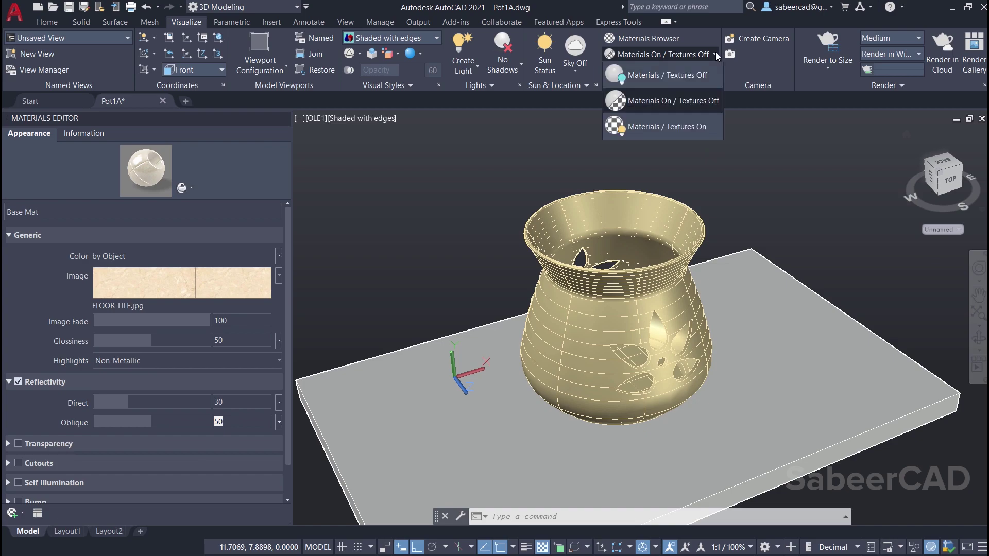
click(678, 128)
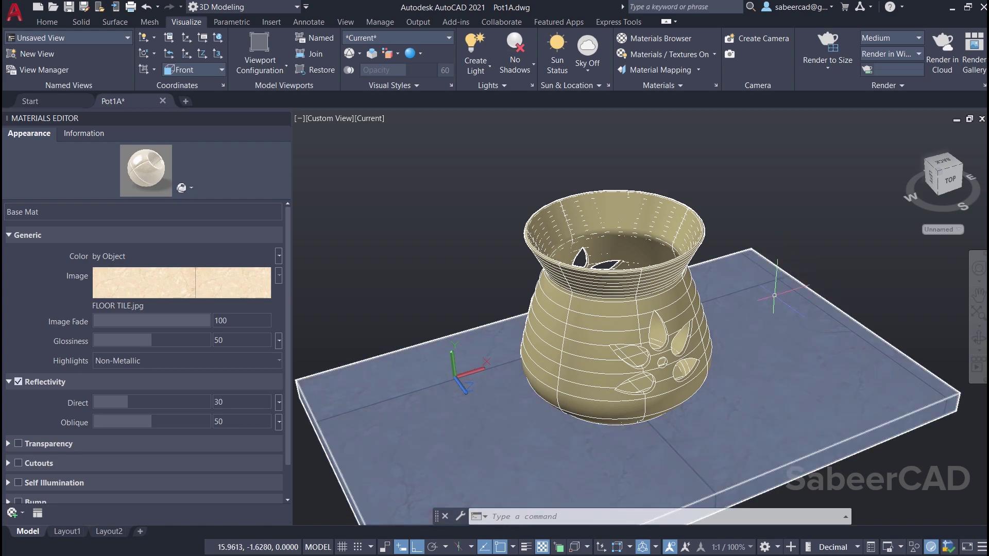
click(754, 266)
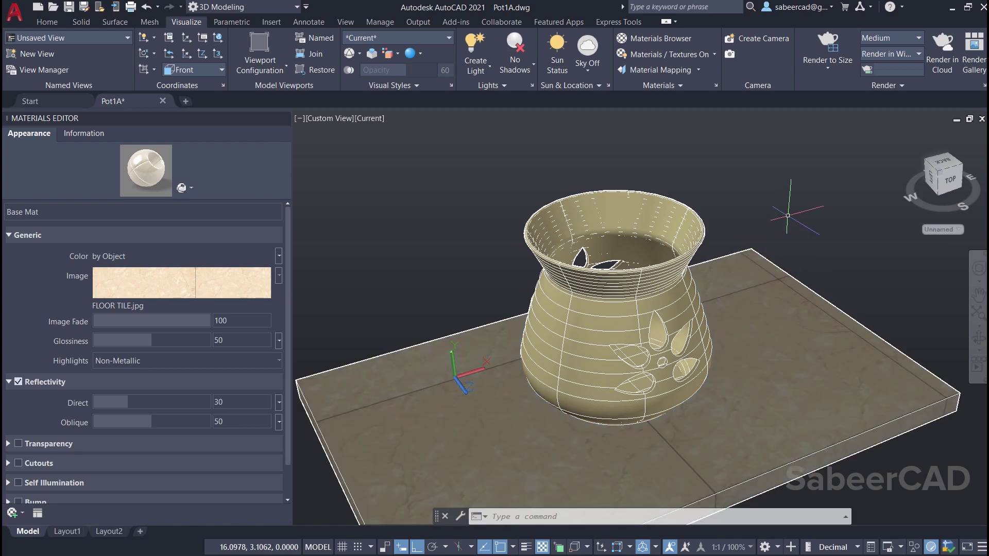
Set the sample size of the Base Mat's FLOOR TILE.jpg texture to 4 in width and height.
click(165, 289)
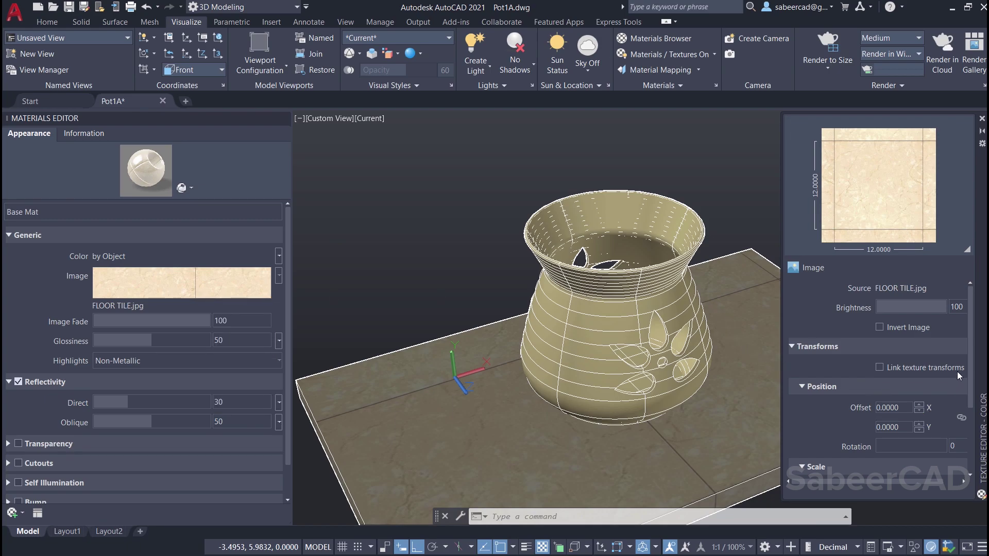
scroll(957, 372, down, 3)
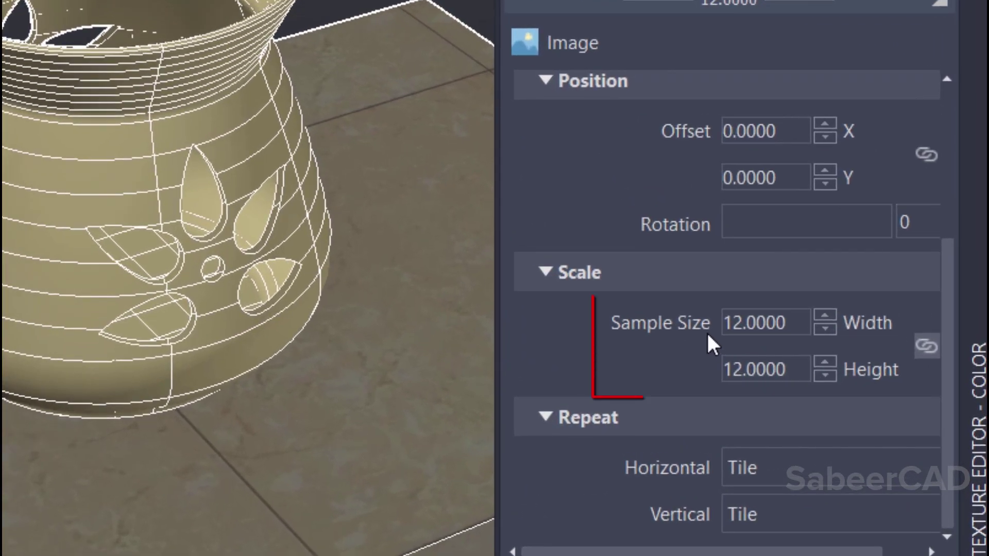
click(796, 323)
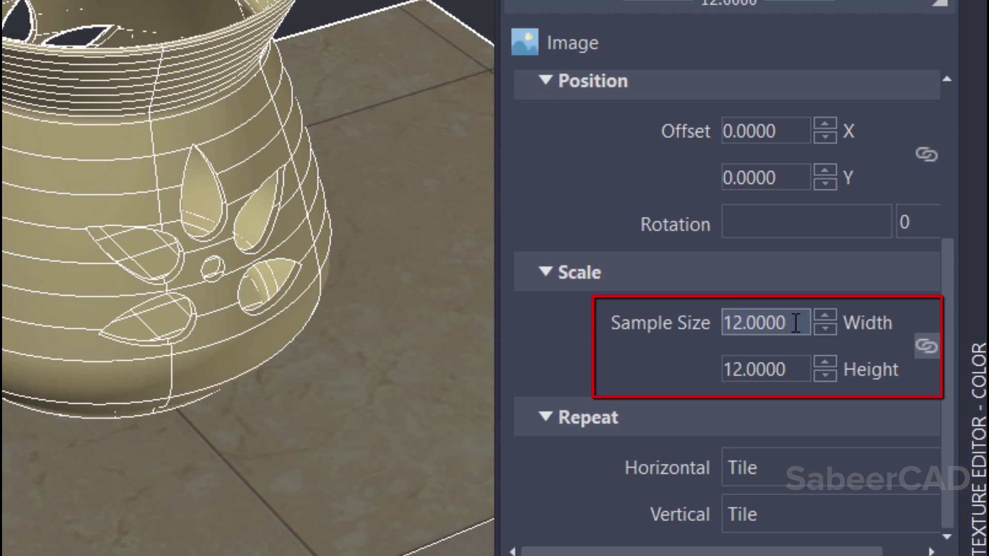
double_click(796, 323)
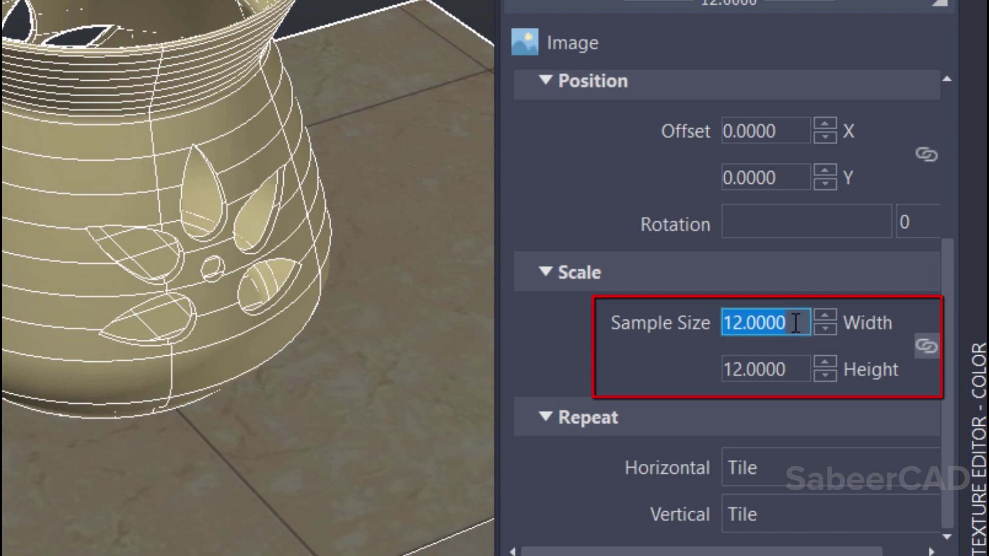
text(4)
key(Return)
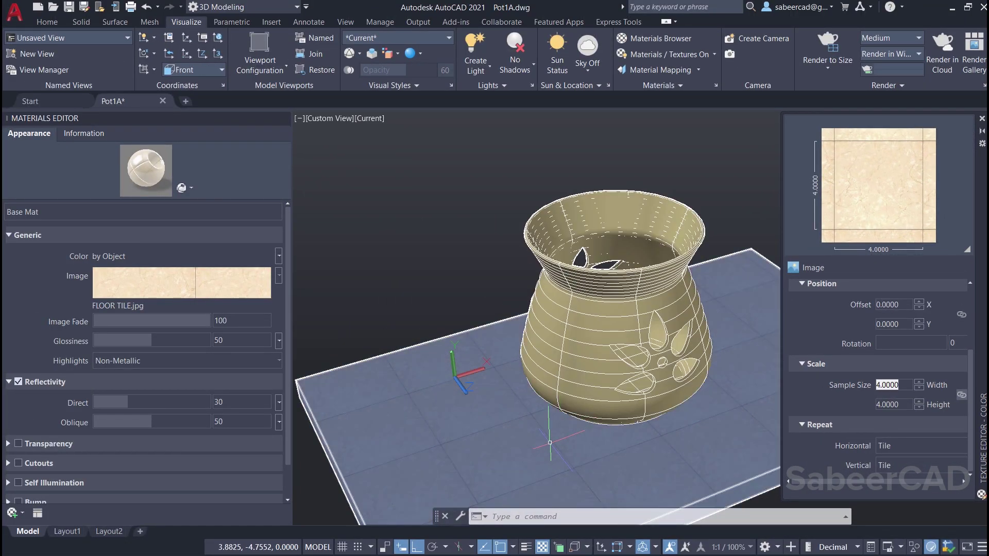
click(982, 118)
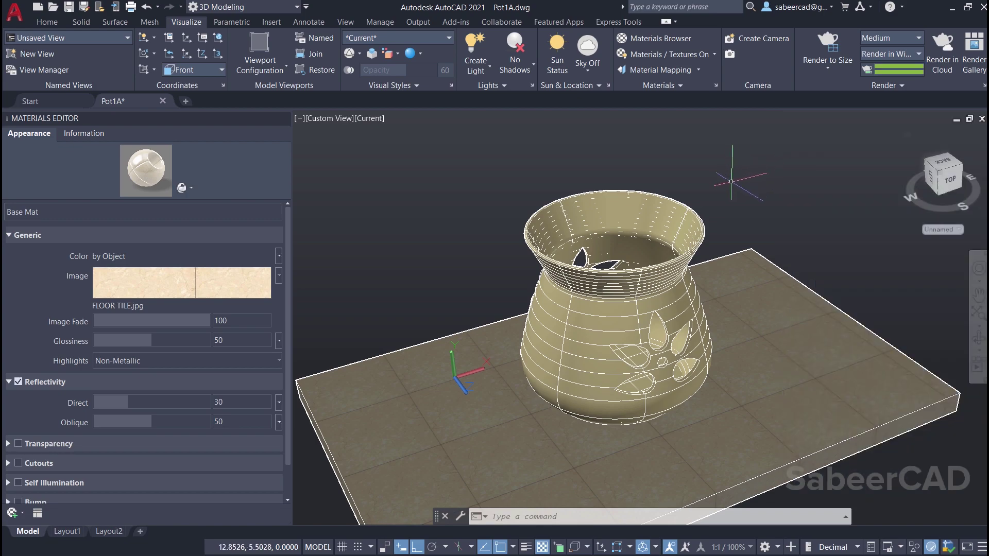
Close the material settings and render the pot and base at 1280 x 720 px - HDTV.
click(285, 119)
click(829, 62)
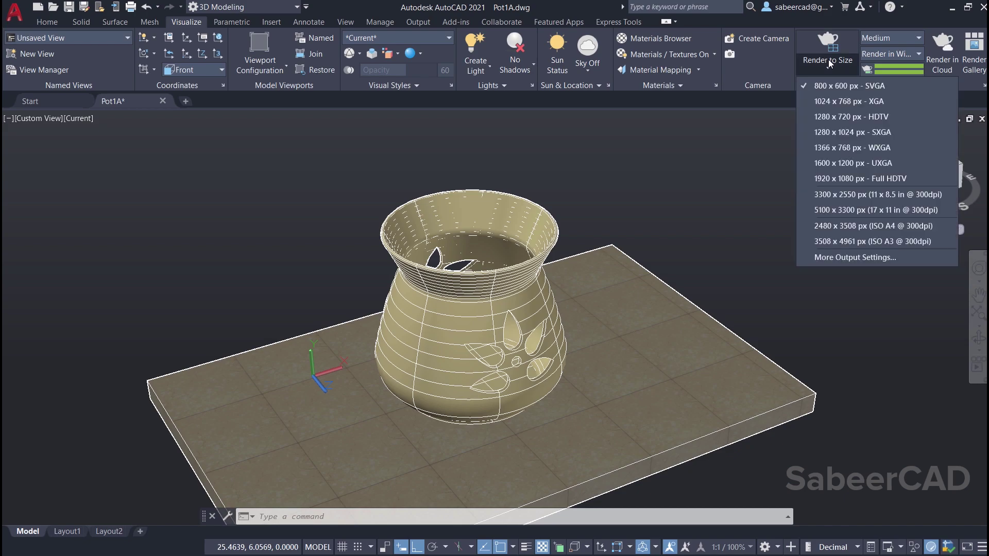
click(833, 117)
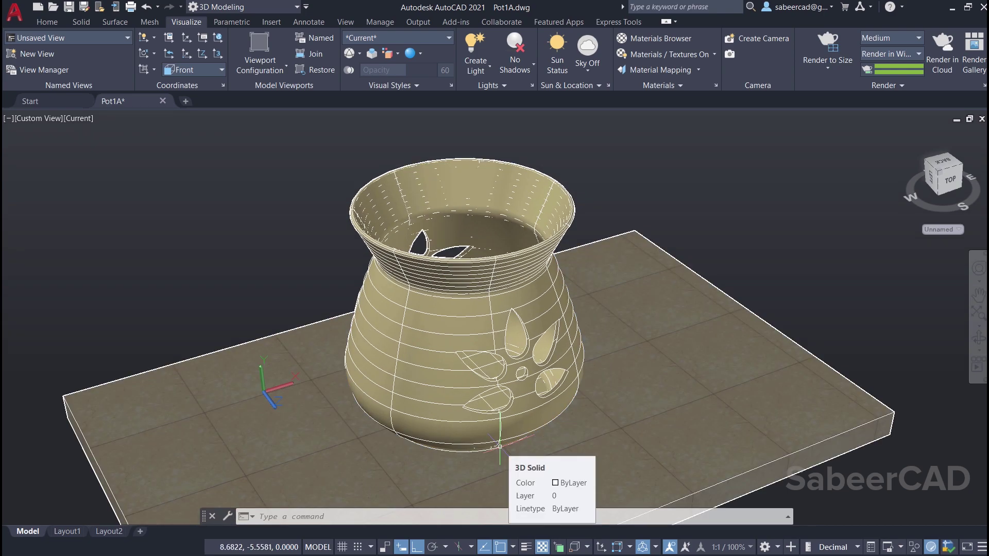
scroll(501, 449, up, 2)
mouse_move(500, 416)
middle_down()
mouse_move(500, 448)
mouse_move(510, 413)
middle_up()
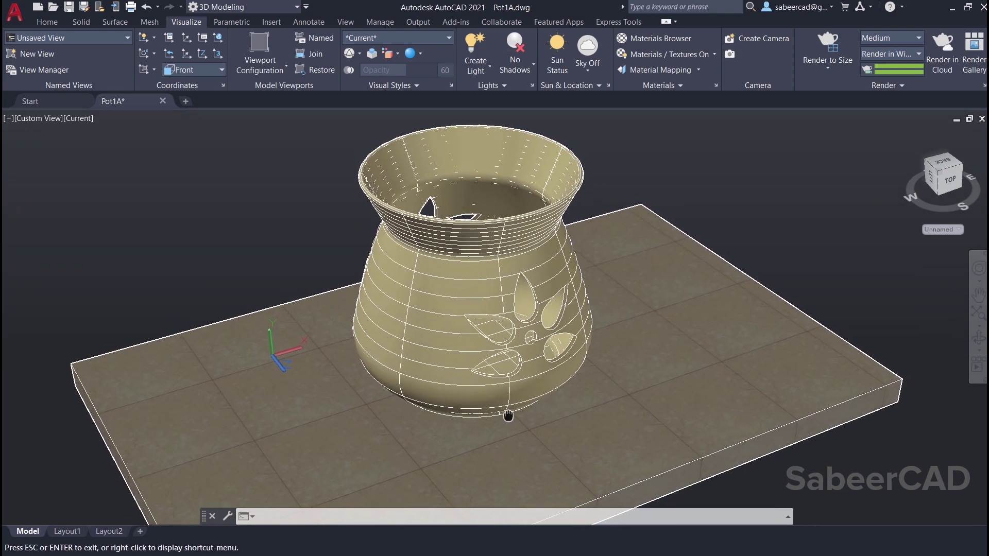
click(821, 50)
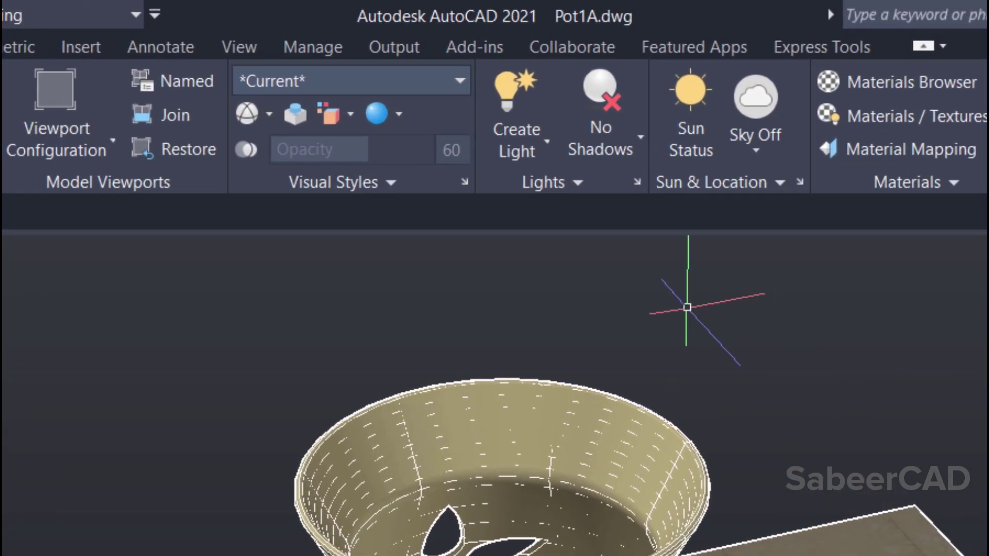
Start a new point light and turn off the default viewport lighting.
click(490, 75)
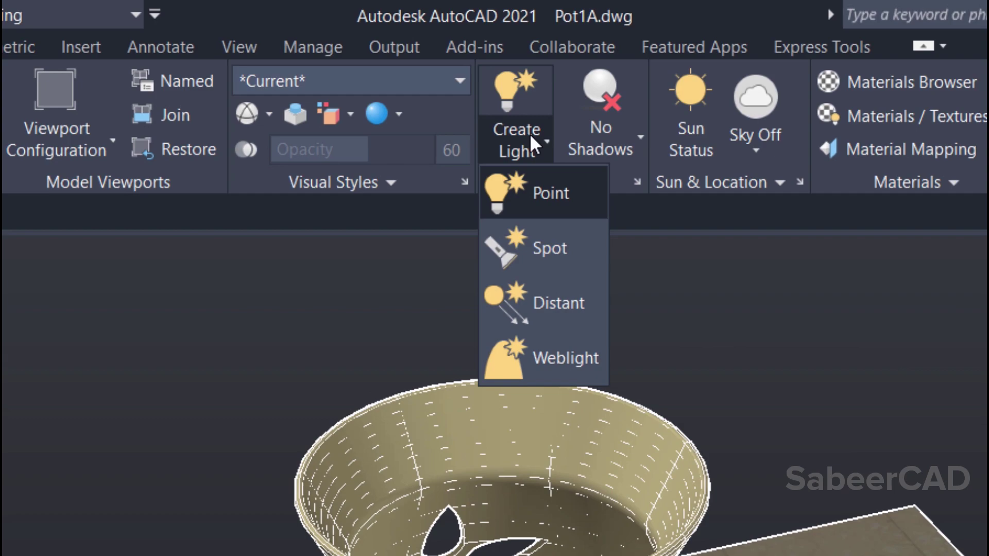
click(538, 152)
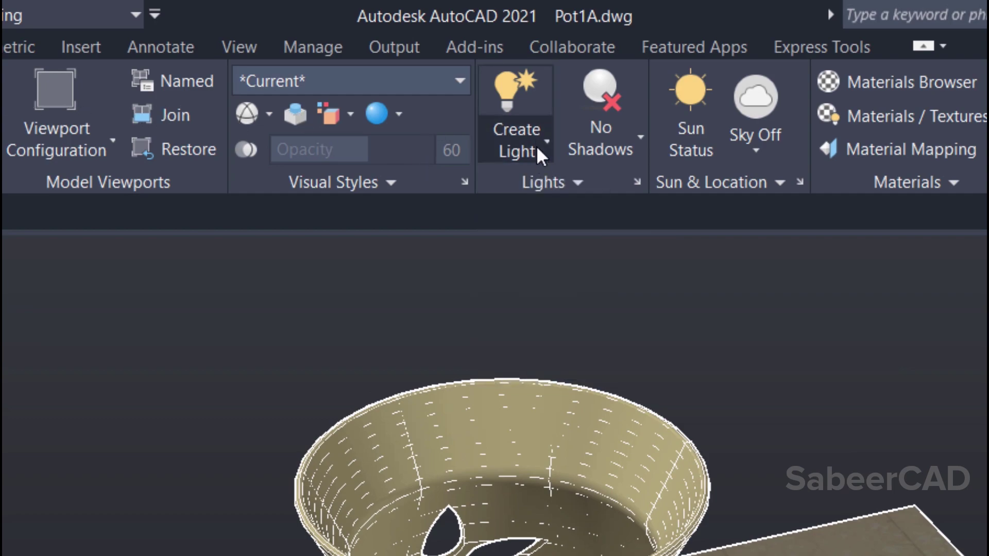
click(537, 148)
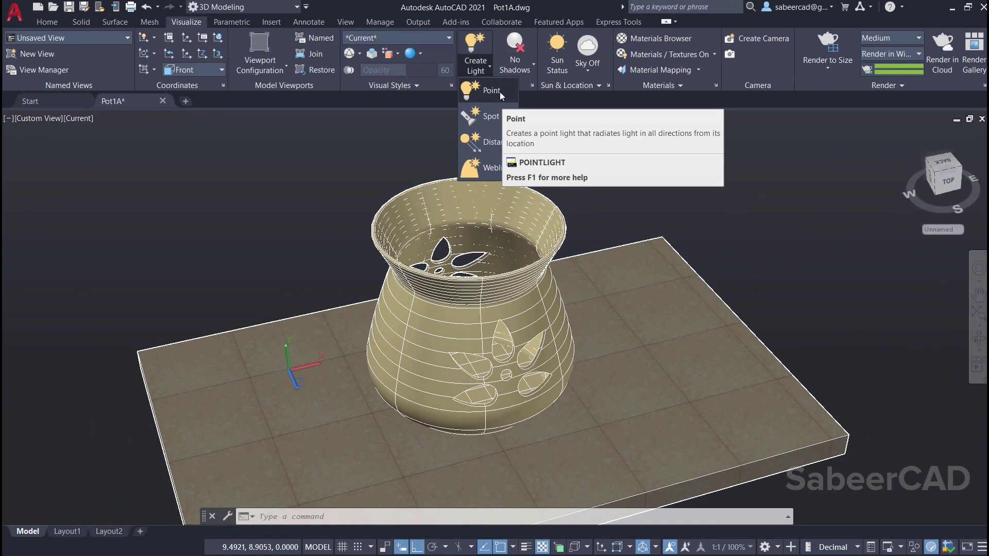
click(559, 183)
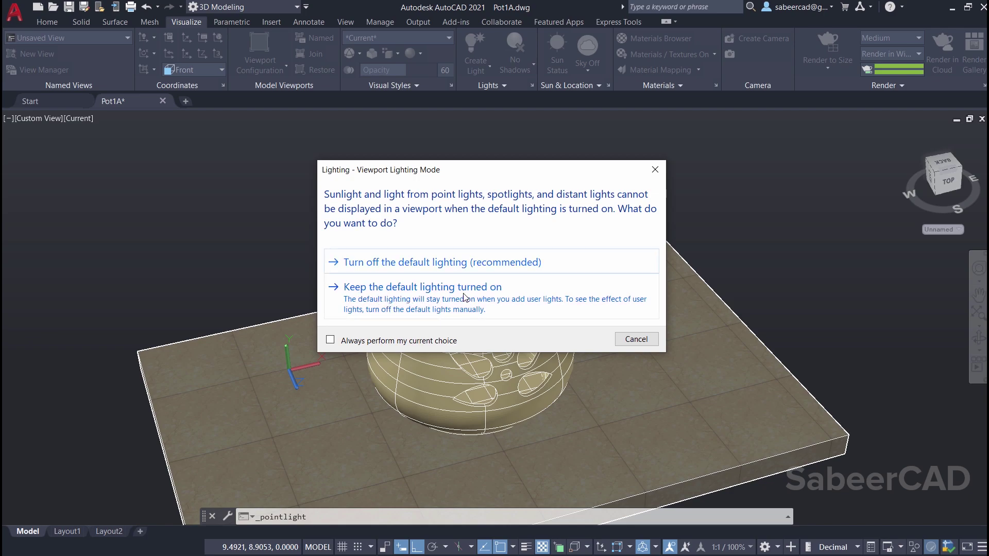
click(421, 269)
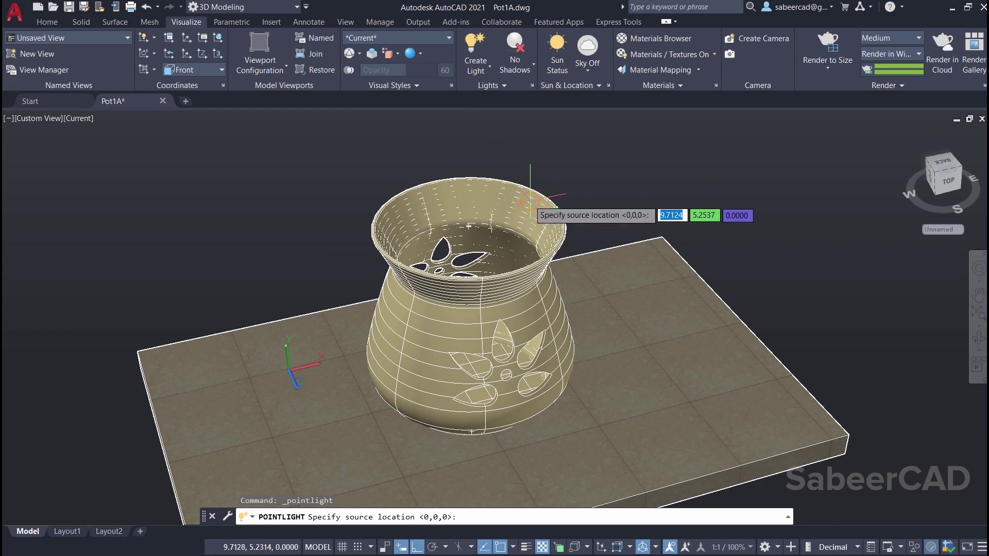
Place the point light at the center of the circular edge in the pot's neck, with Ortho off.
key(F8)
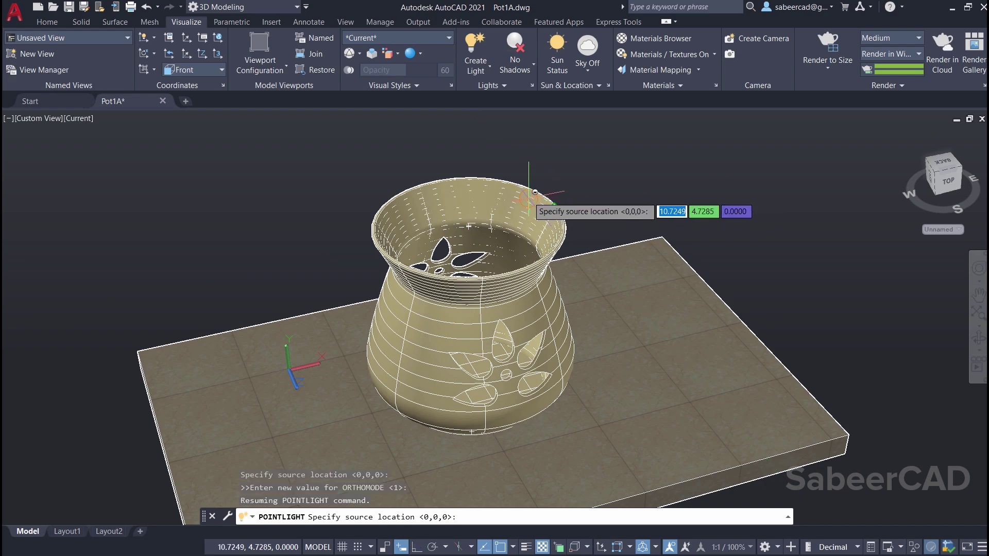
shift+right_click(457, 149)
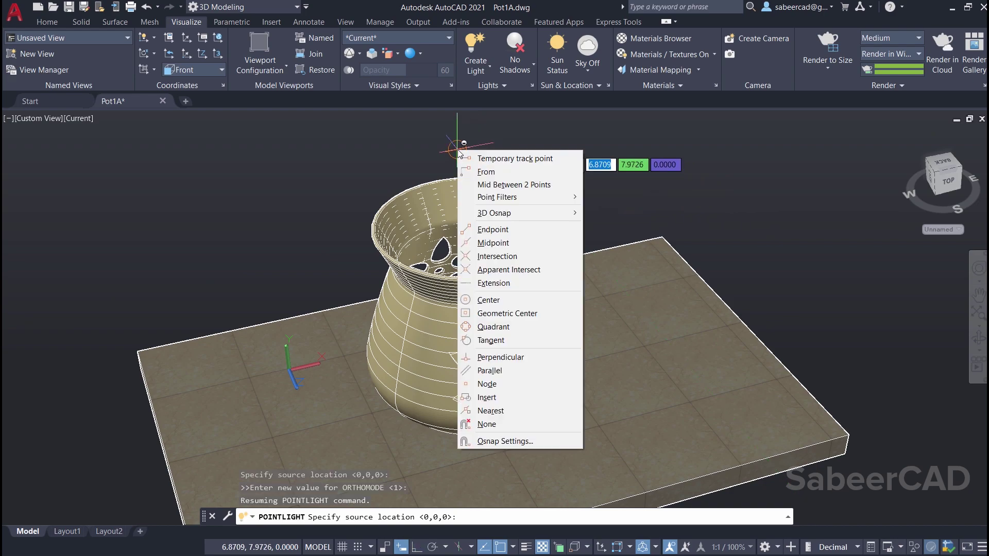
click(505, 300)
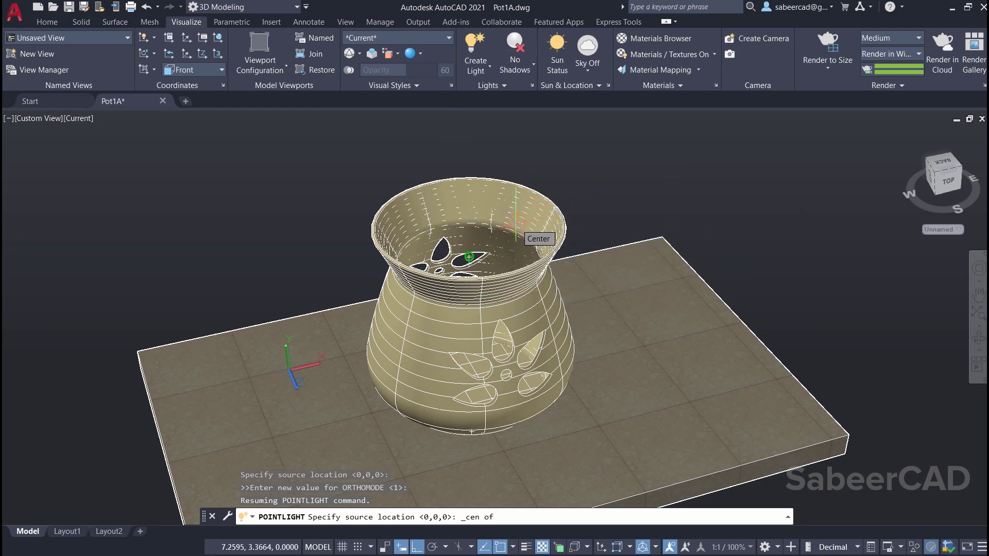
click(516, 226)
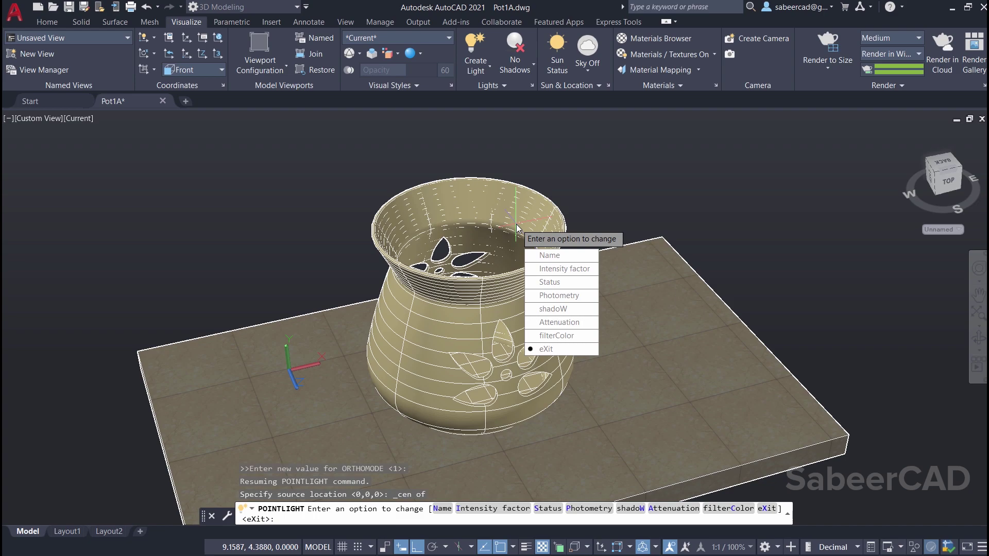
Name the new point light Pot Light.
key(Down)
key(Return)
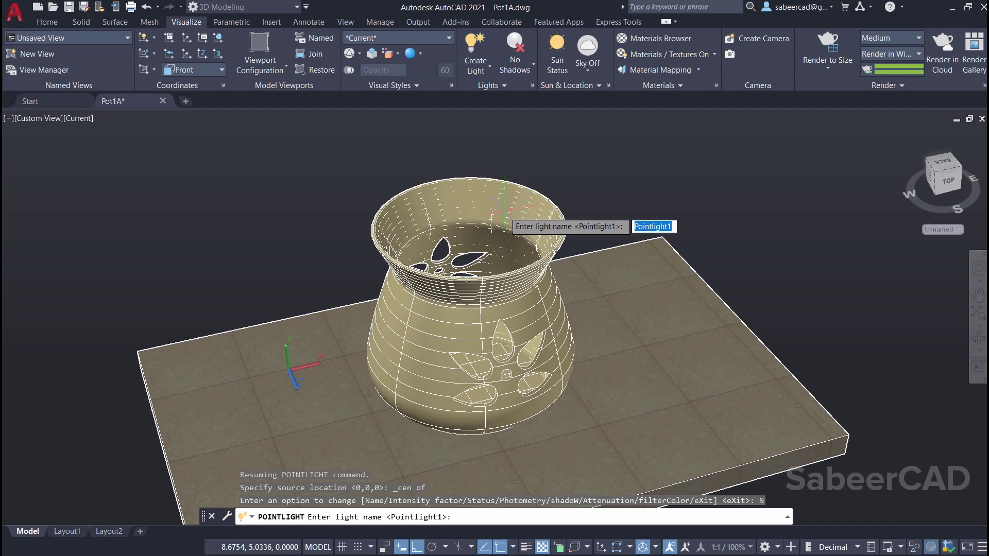
text(Pot Lig)
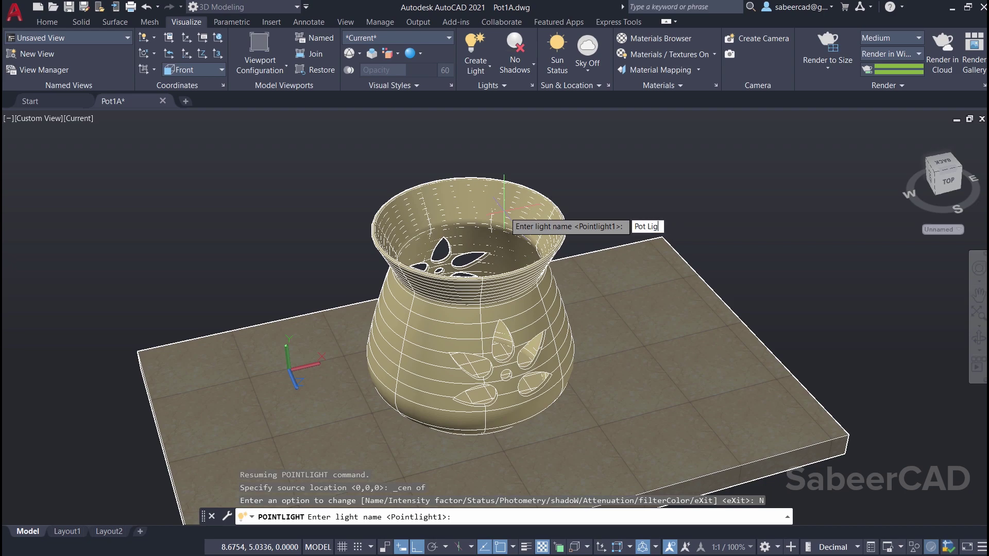
text(ht)
key(Return)
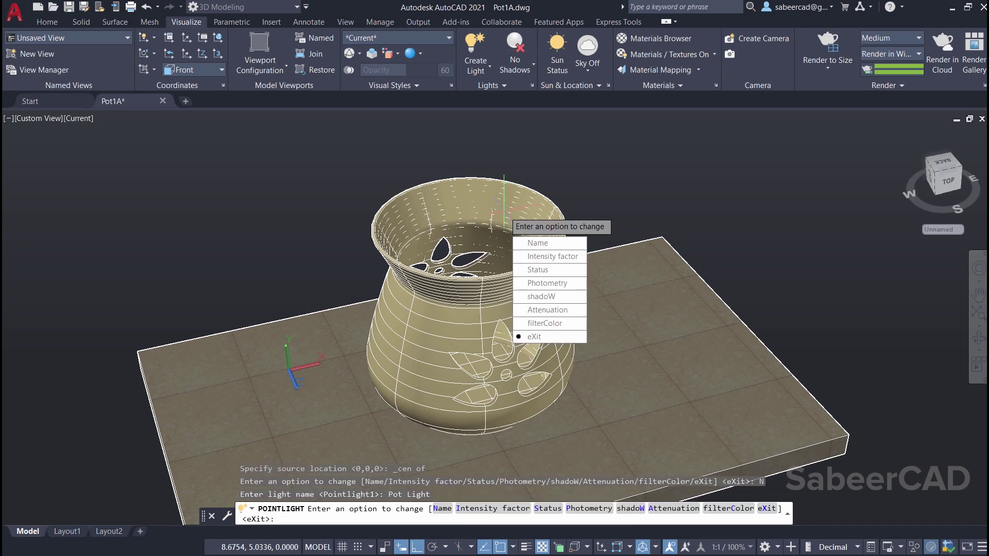
Set the point light's attenuation end limit offset to 5 and finish creating the light.
text(A)
key(Return)
click(687, 508)
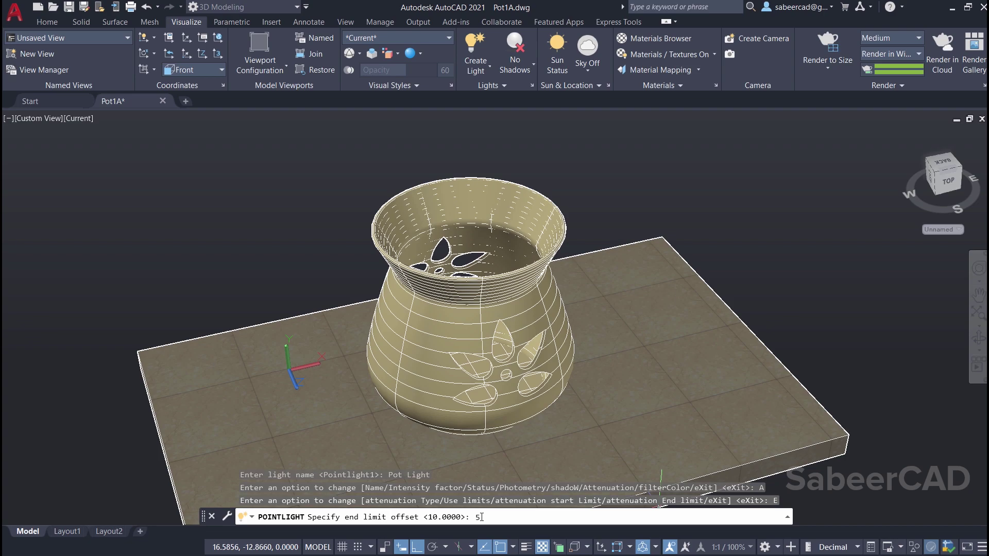
key(Return)
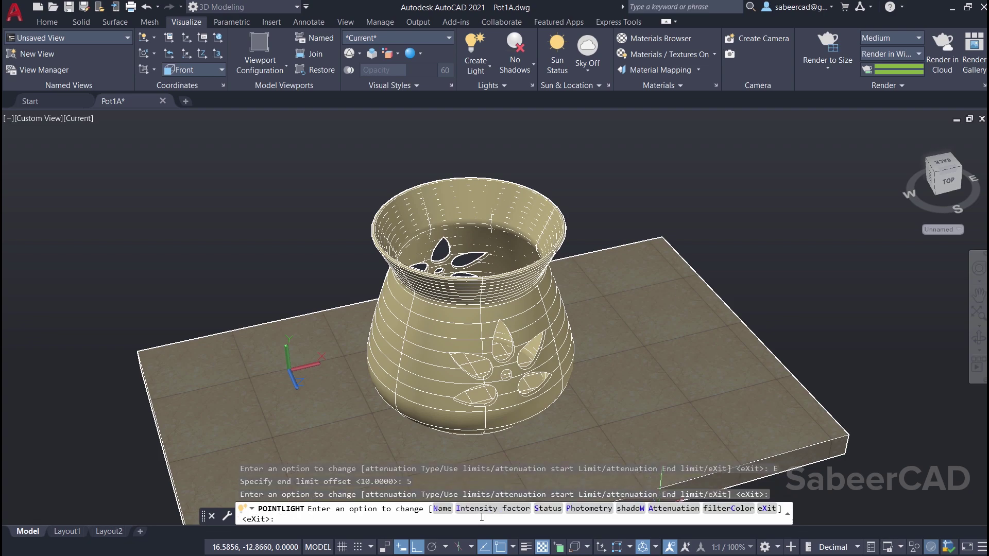
key(Return)
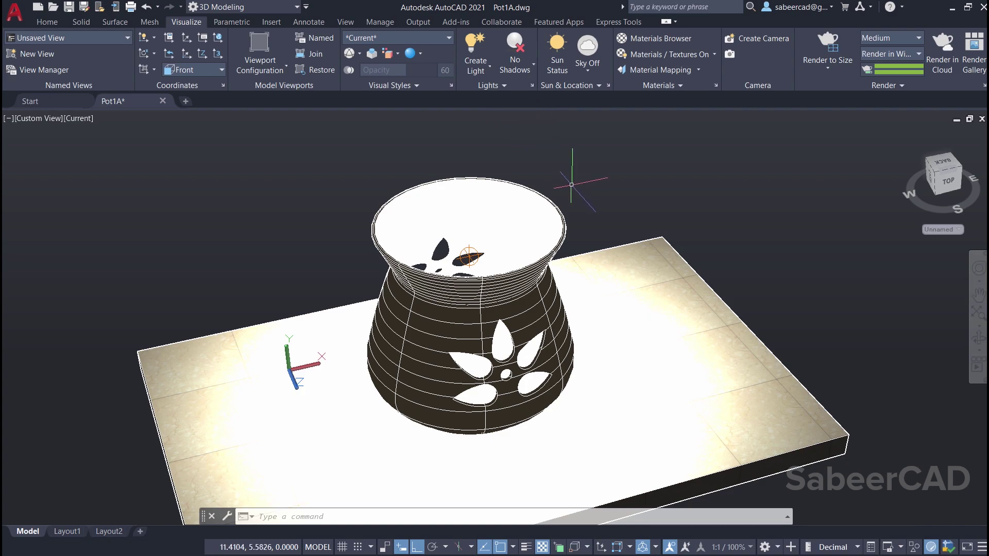
Set the intensity factor of Pot Light to 0.15 in its properties and close the light list.
click(532, 86)
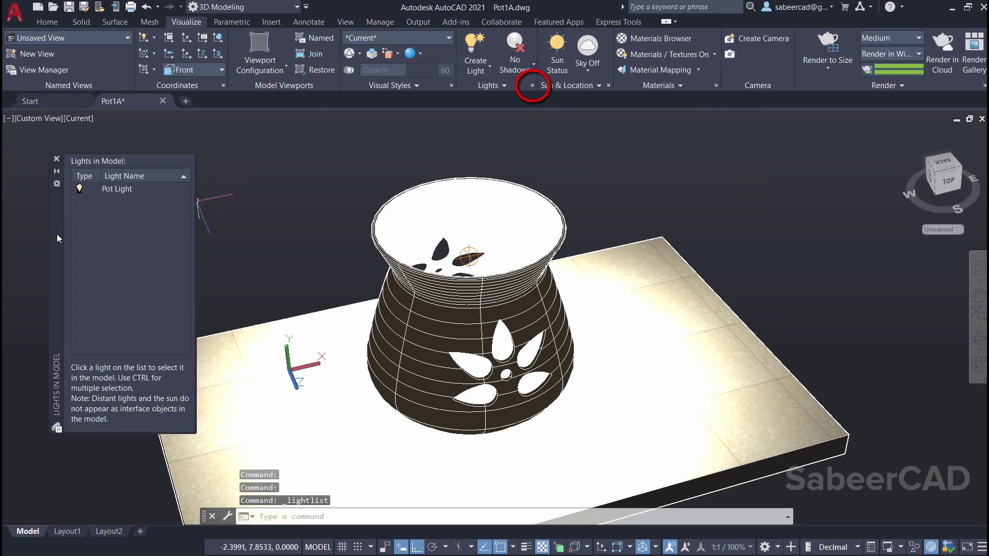
click(118, 189)
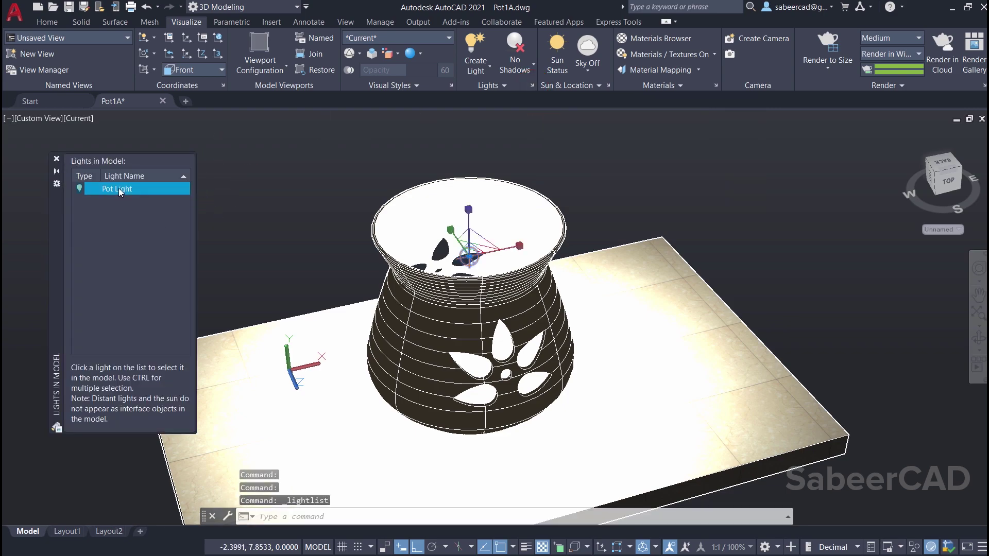
right_click(119, 190)
click(155, 209)
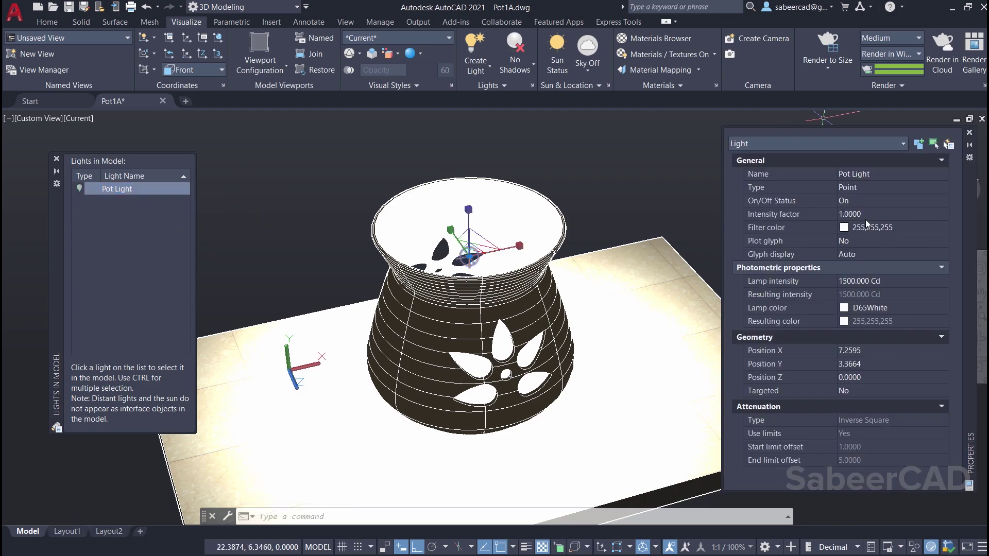
click(864, 218)
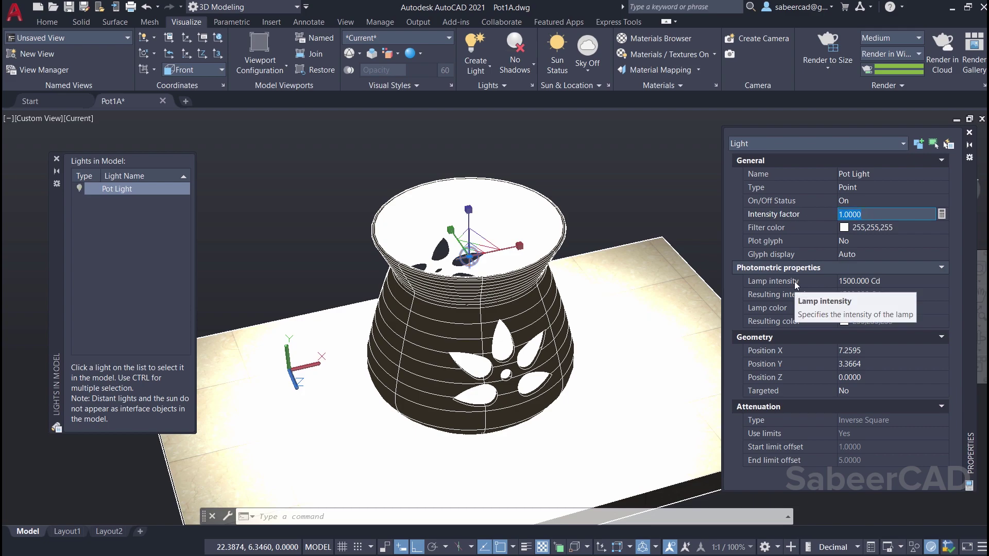
text(0.15)
key(Tab)
click(969, 133)
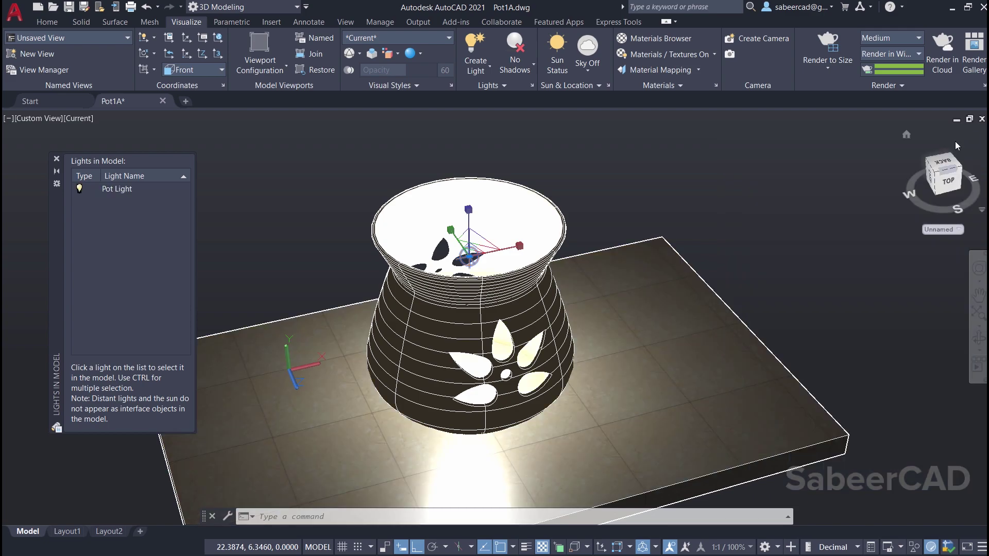
click(57, 159)
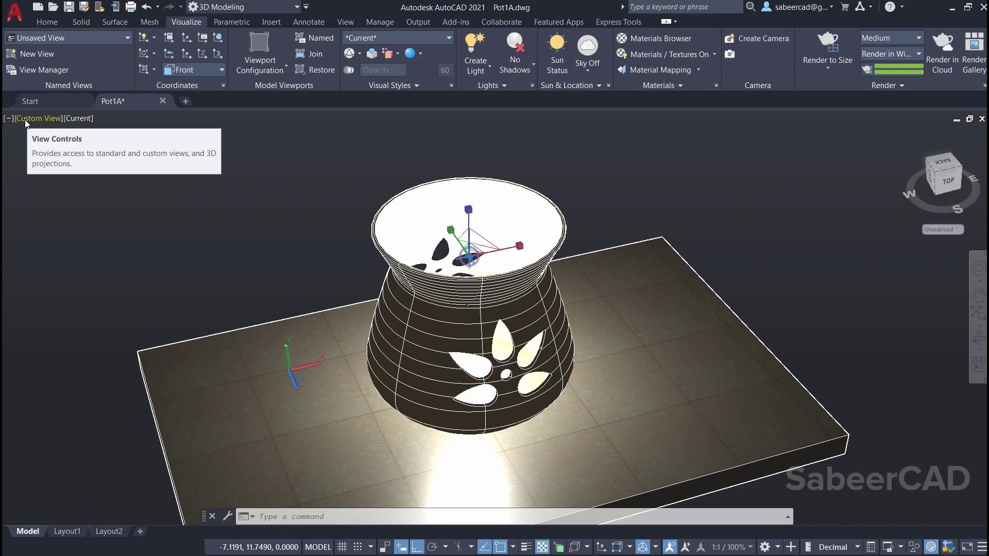
Show the model from the Front view in the 2D Wireframe visual style.
click(26, 122)
click(42, 197)
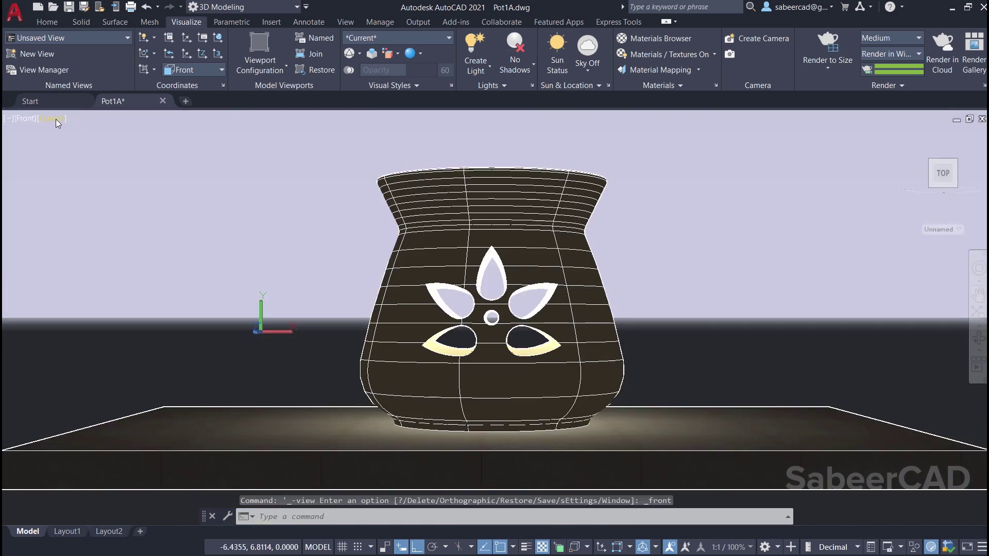
click(58, 122)
click(75, 148)
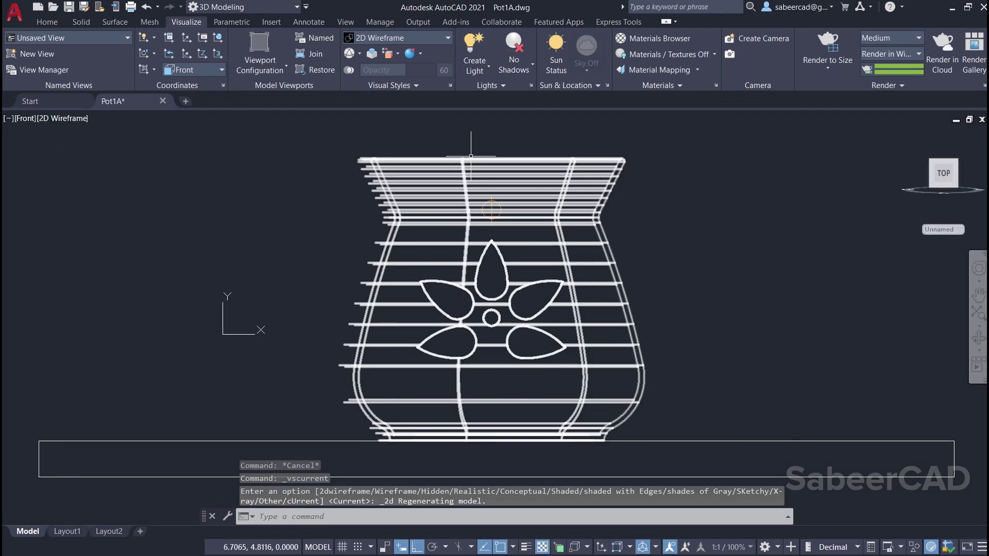
Move Pot Light straight down inside the pot by about 0.7 units.
click(434, 150)
click(540, 260)
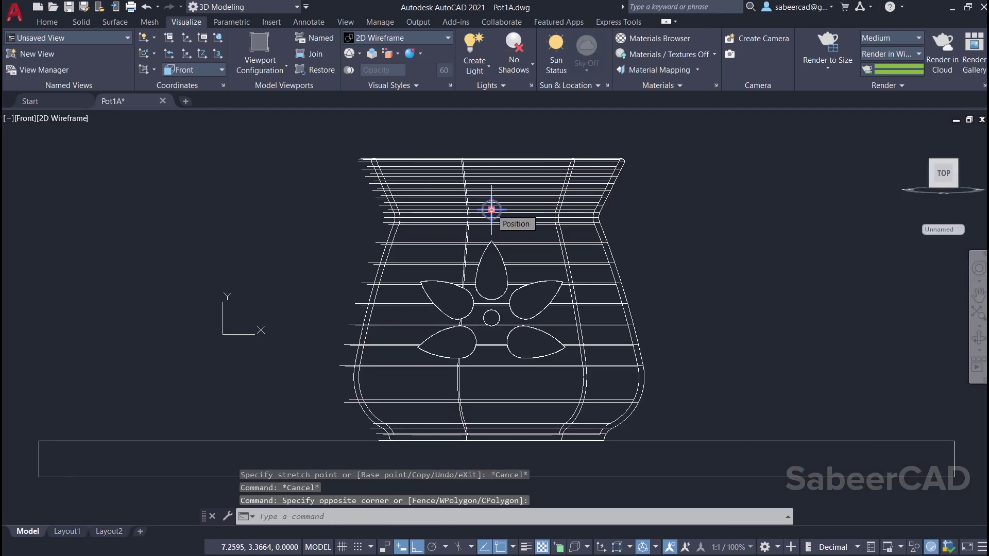
click(492, 210)
scroll(499, 228, up, 5)
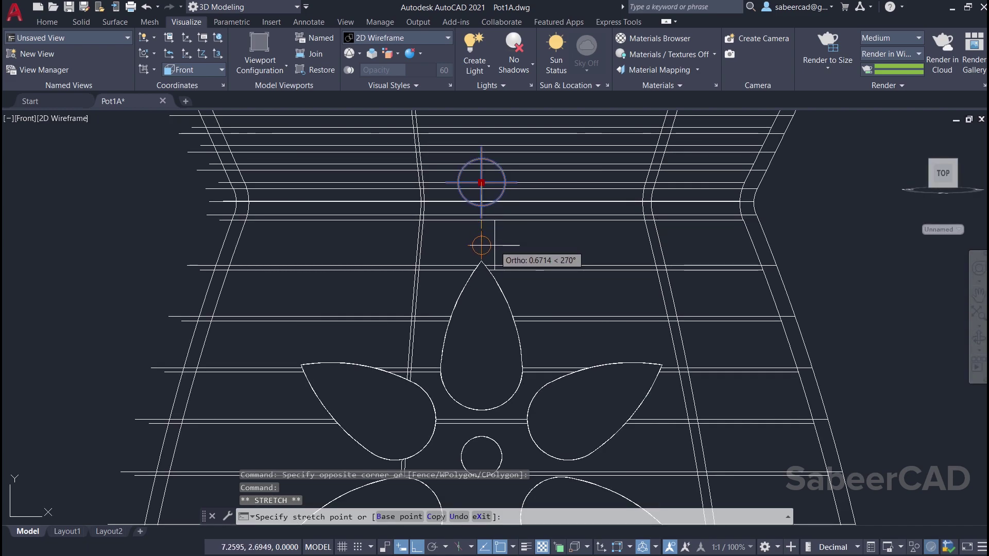
key(Escape)
scroll(456, 270, down, 5)
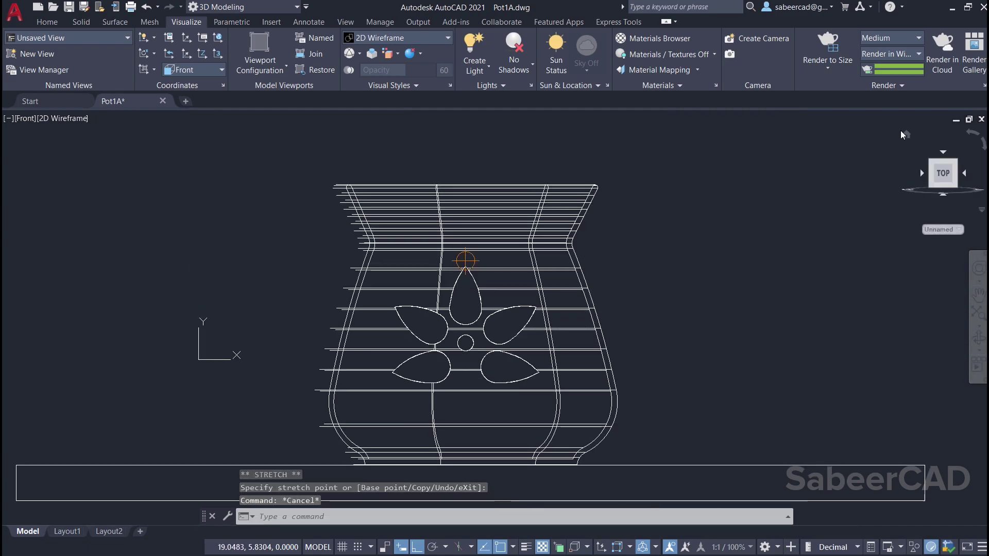
Render the model from the home view in the Realistic visual style, inspect the enlarged result and close the render window.
click(907, 135)
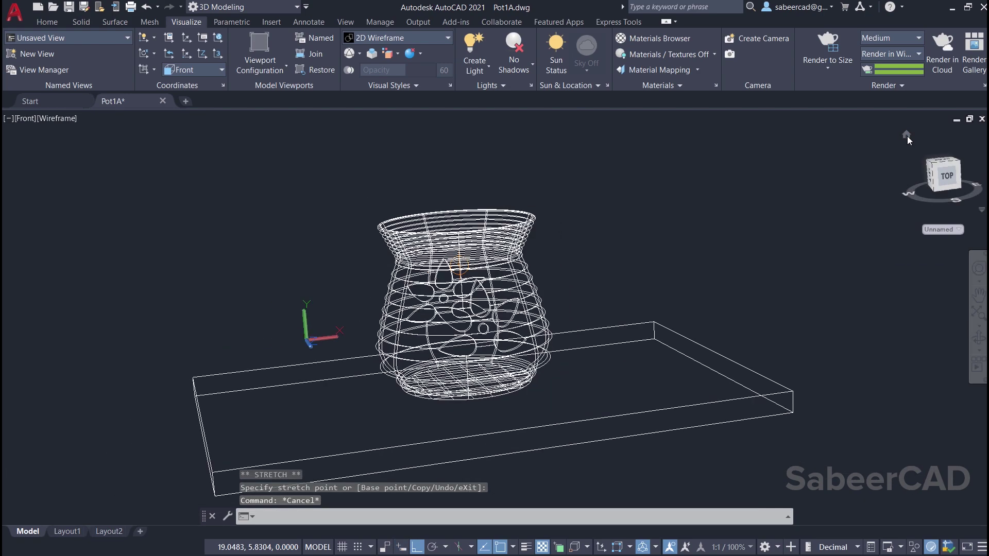
scroll(513, 302, up, 4)
click(89, 118)
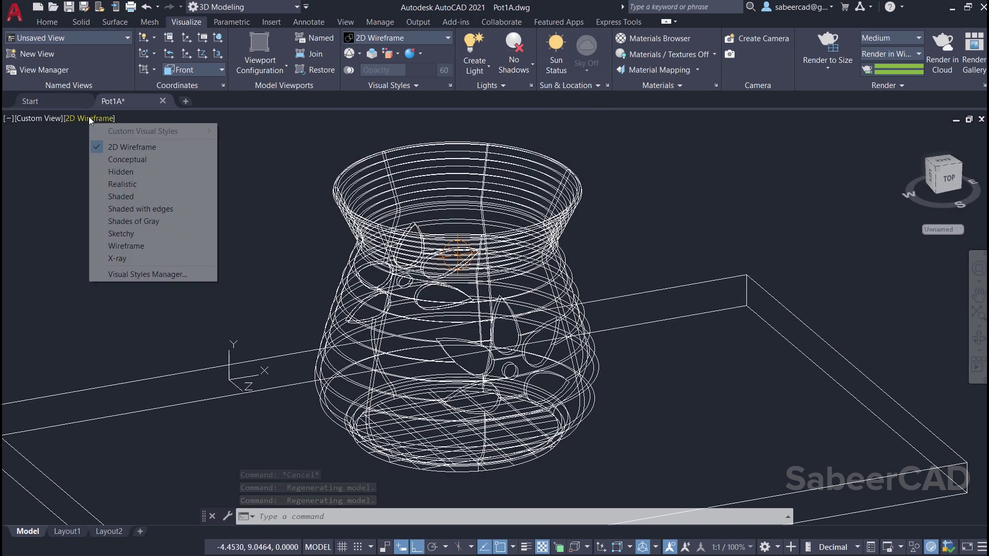
click(132, 189)
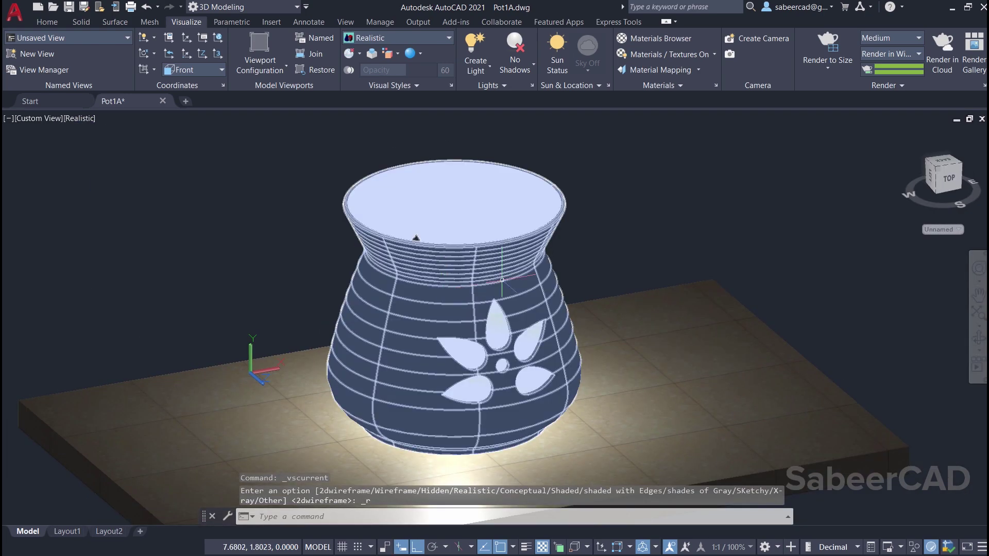
click(832, 48)
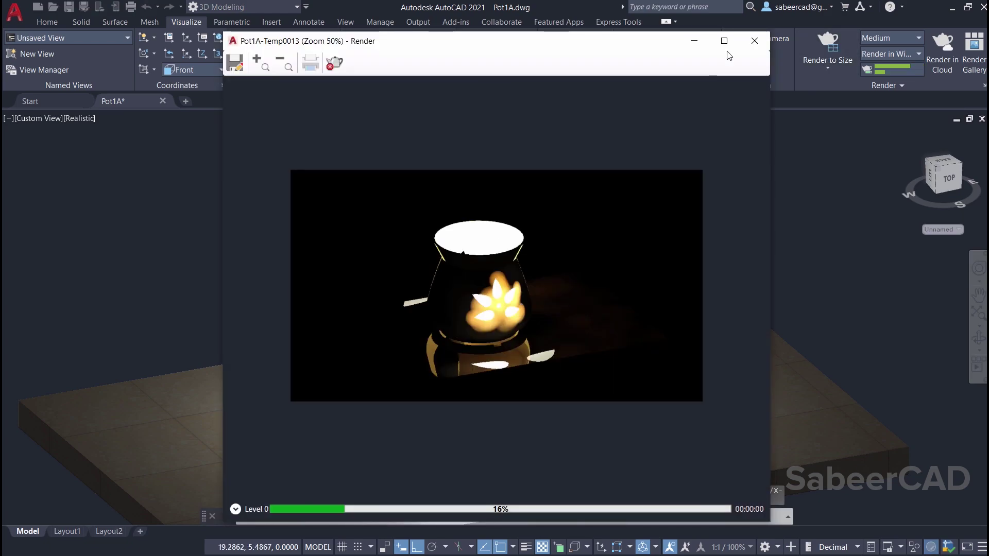
click(723, 40)
scroll(500, 282, up, 1)
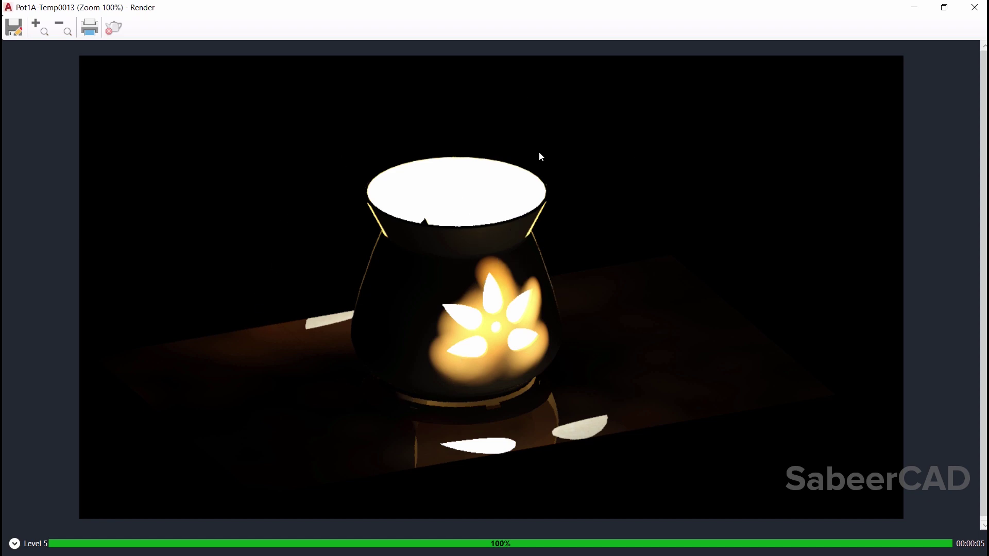
key(alt+F4)
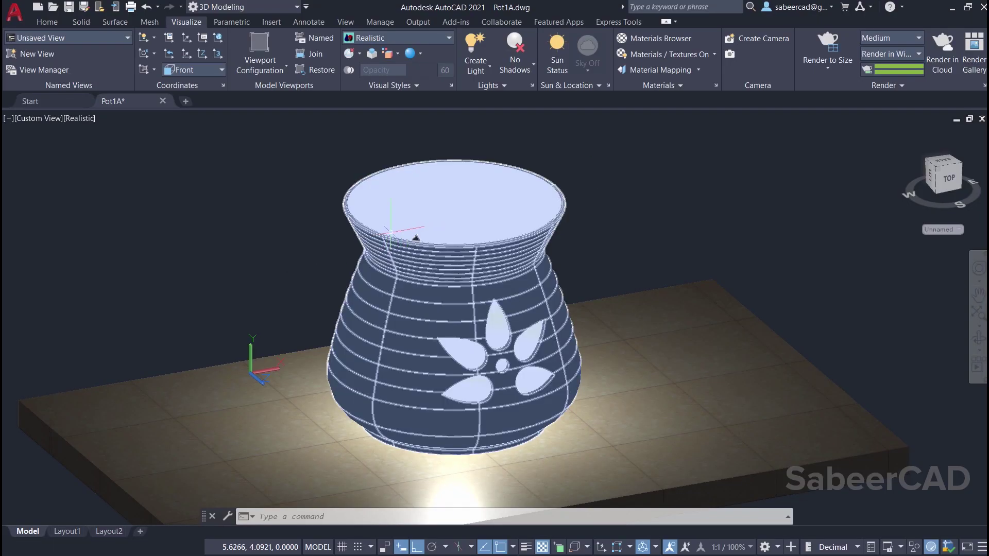
Show the model from the Top view in the 2D Wireframe visual style.
click(40, 118)
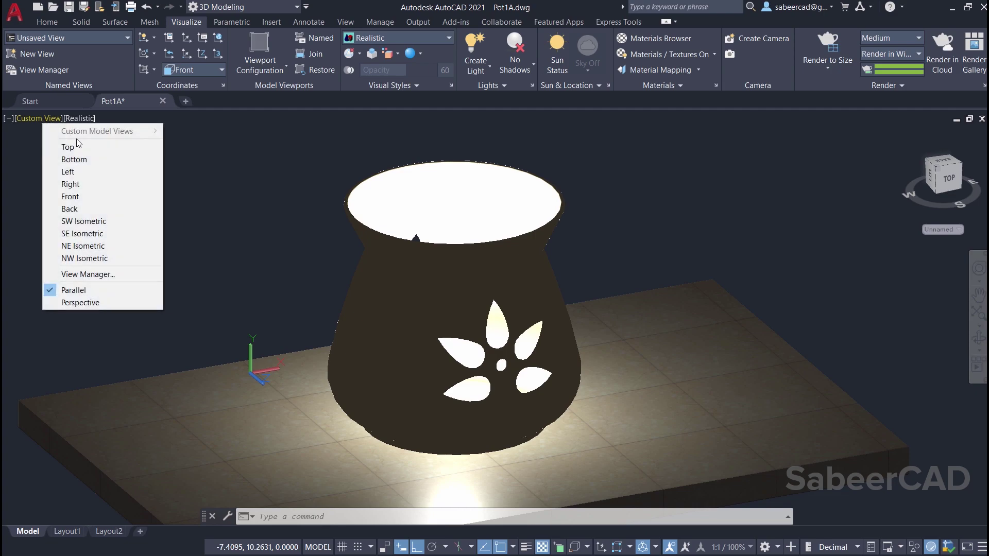
click(72, 147)
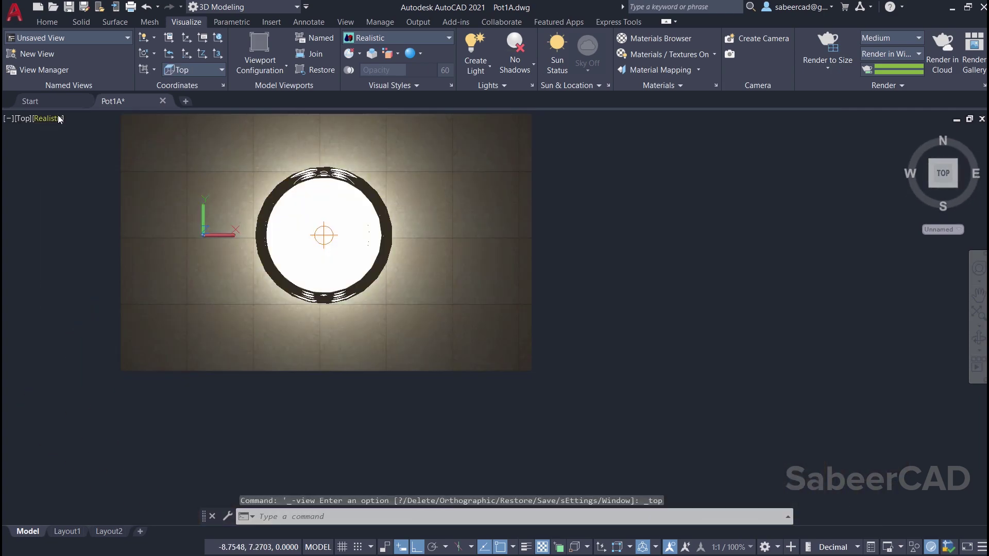
click(60, 119)
click(82, 148)
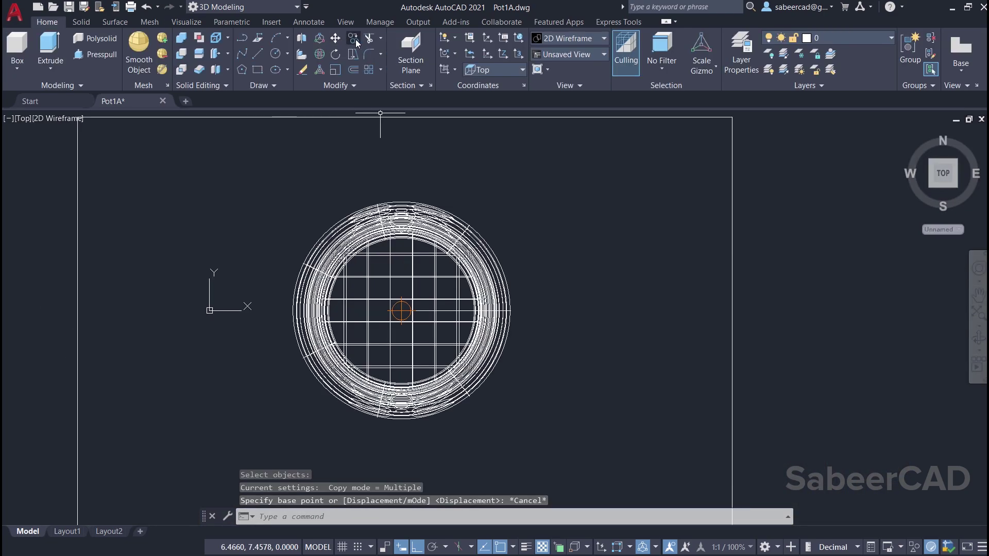
Copy the pot's point light to the base's front-left corner, about 11.5 units left and 7.7 units towards the front.
click(355, 39)
click(259, 265)
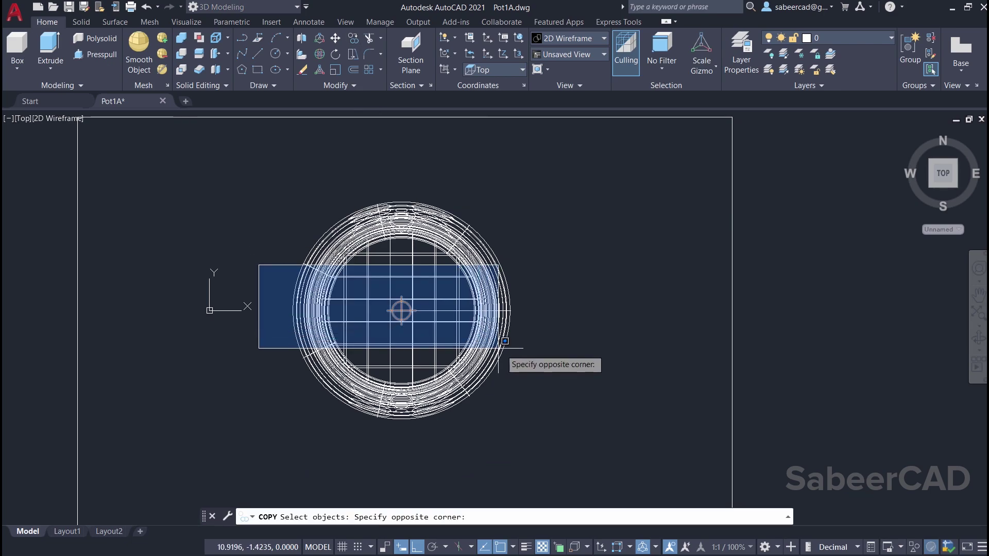
click(498, 348)
key(Return)
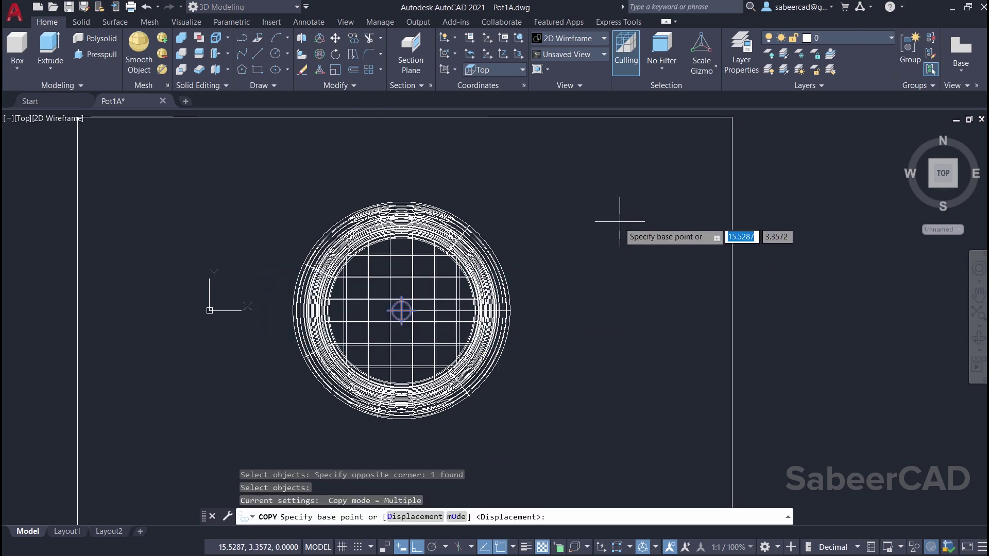
click(575, 232)
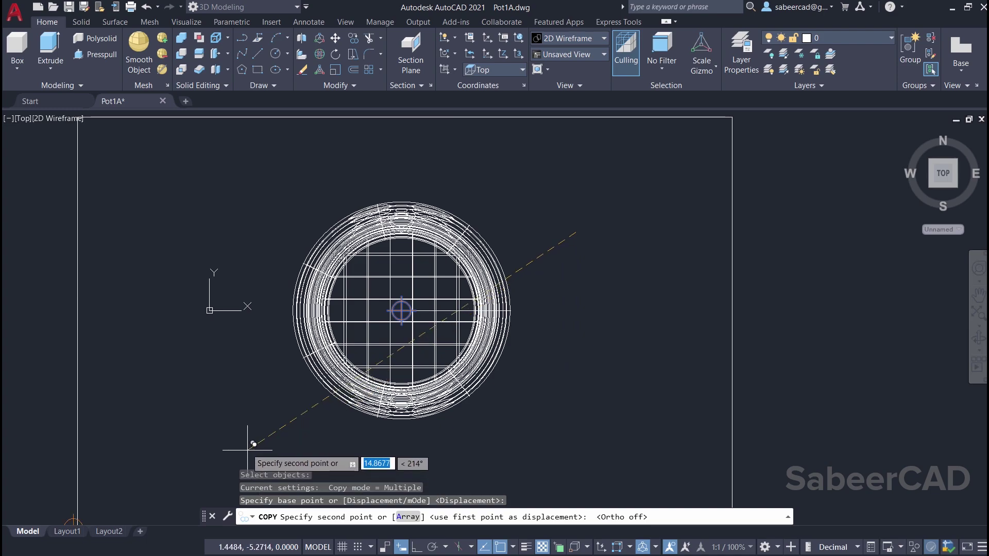
click(271, 434)
key(Escape)
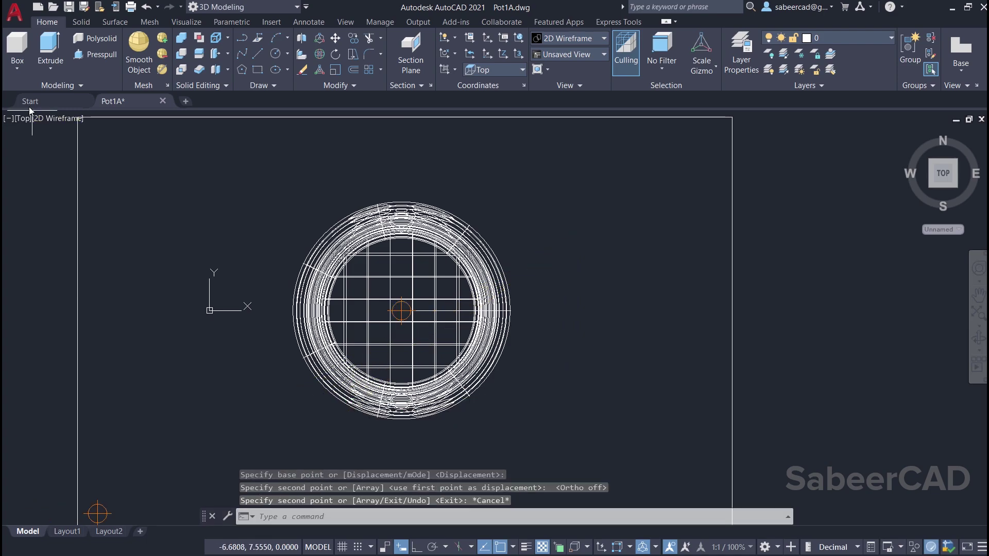
In the Front view, raise the copied light straight up by about 5.2 units, above the pot's rim.
click(21, 119)
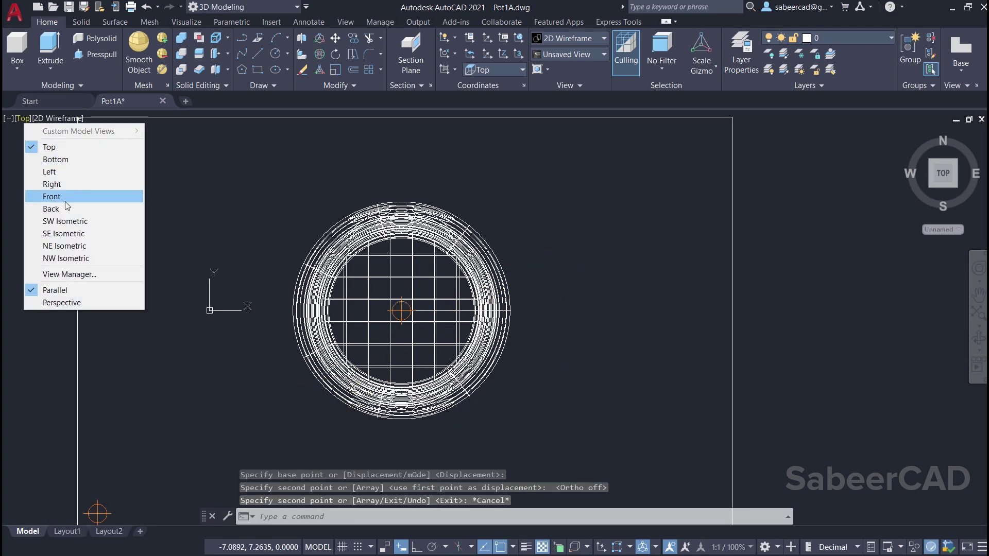
click(48, 200)
middle_drag(311, 277, 404, 326)
click(192, 270)
click(293, 342)
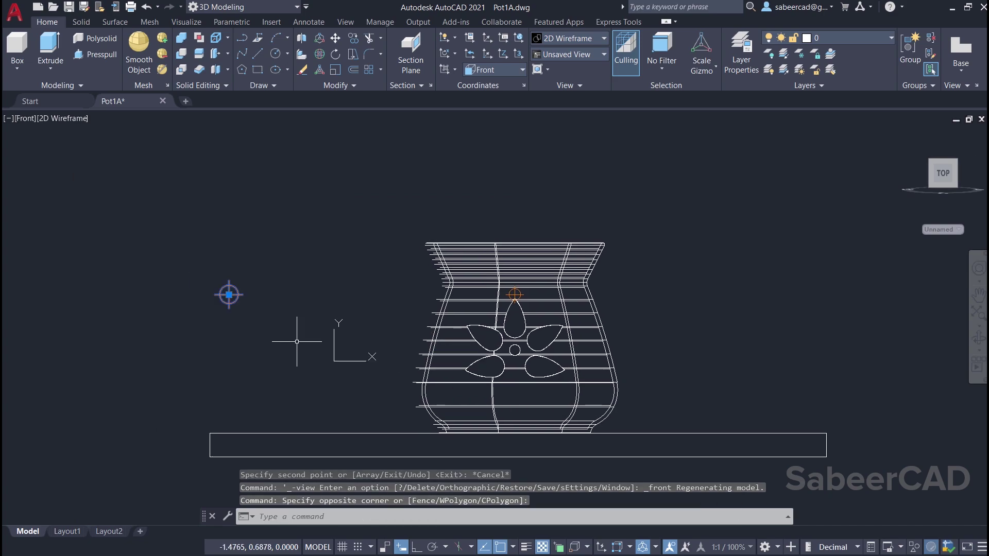
click(229, 294)
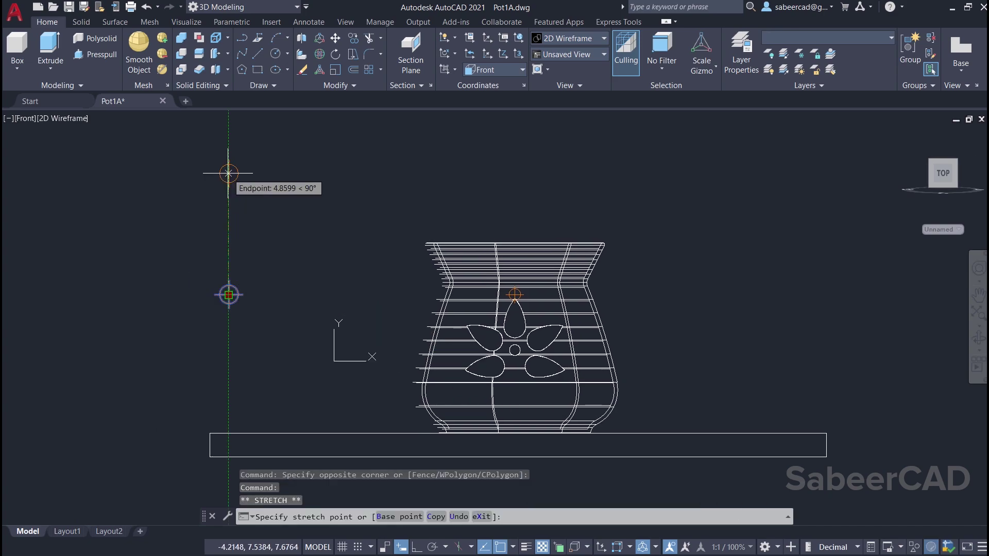
click(229, 165)
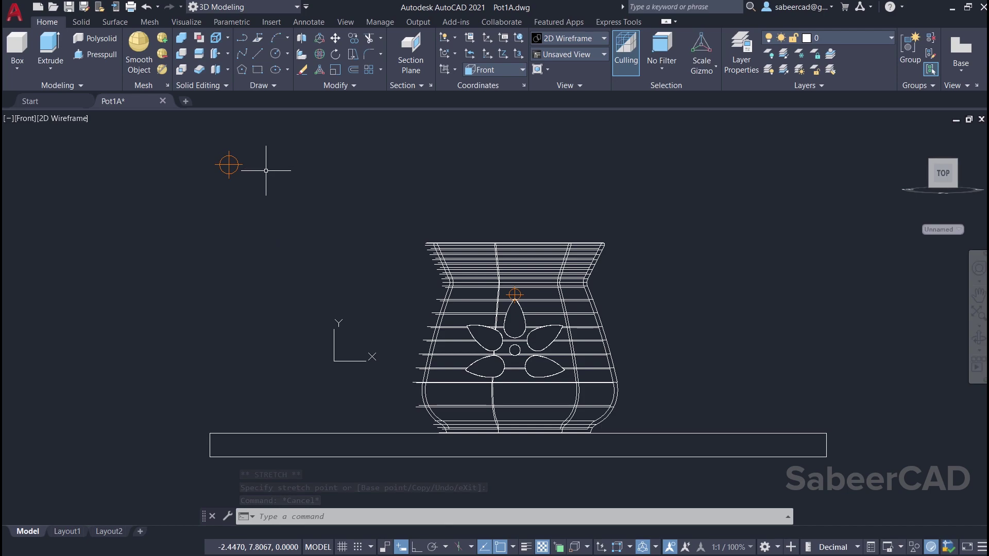
Open the properties of the copied light from the list of lights in the model and rename it Ext Light.
click(186, 22)
click(531, 85)
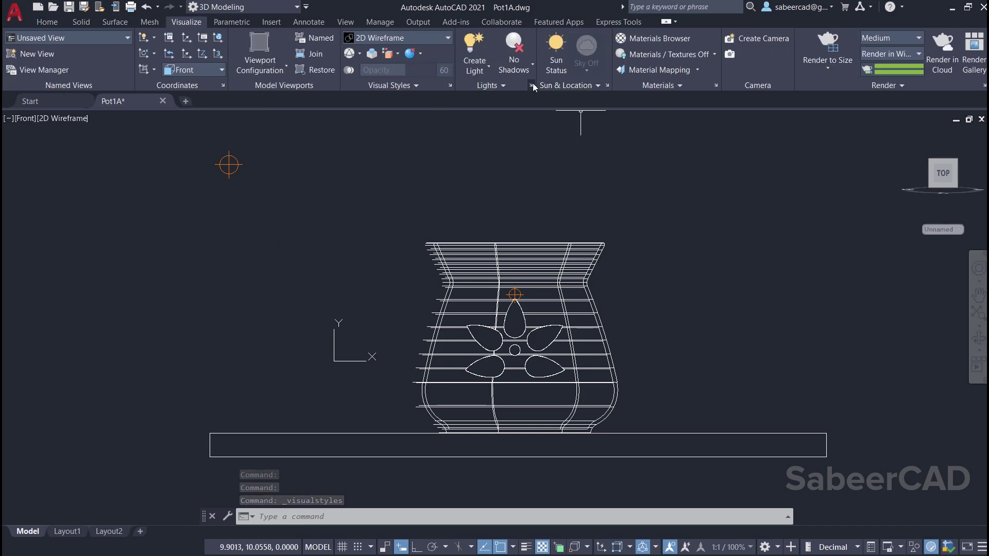
click(113, 201)
right_click(113, 202)
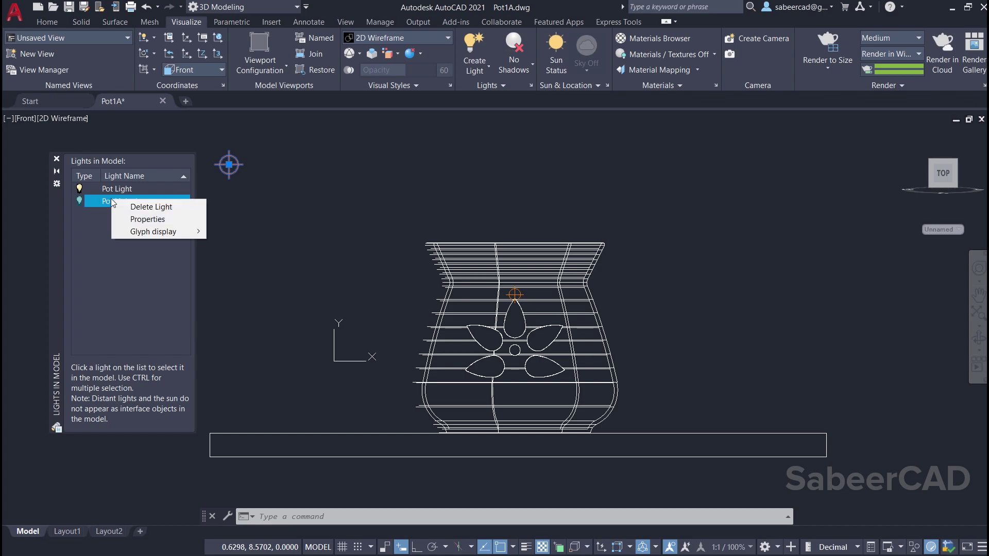
click(153, 220)
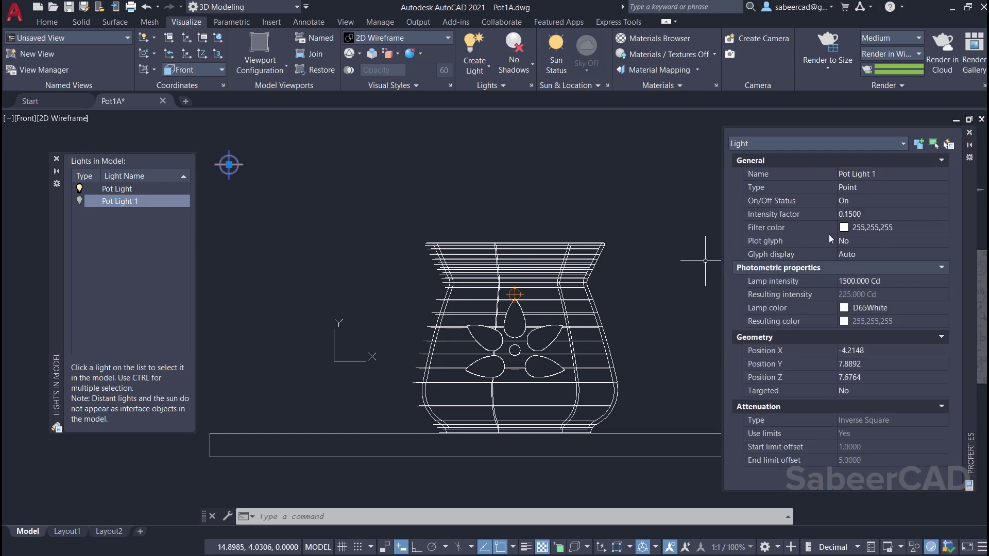
click(893, 176)
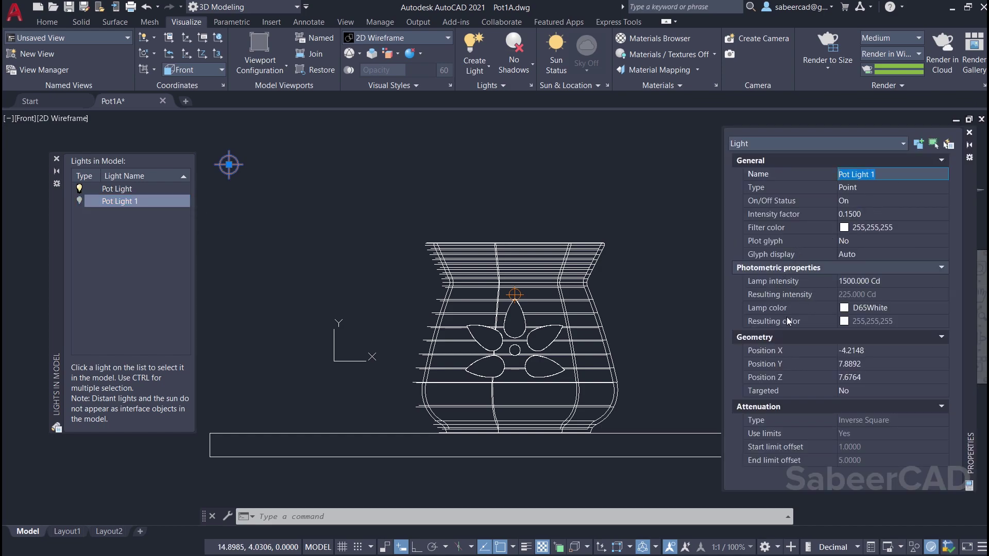
key(BackSpace)
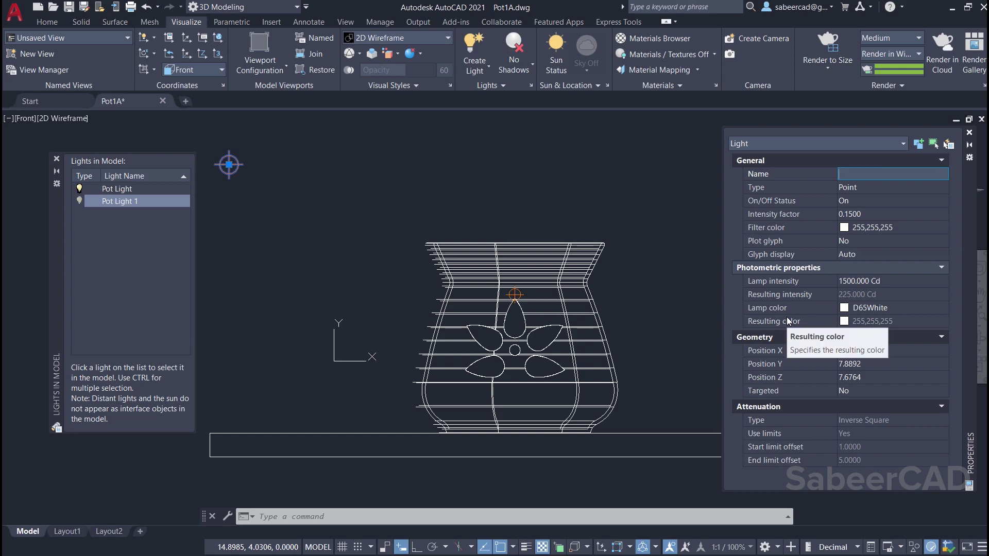
text(Ext Light)
key(Return)
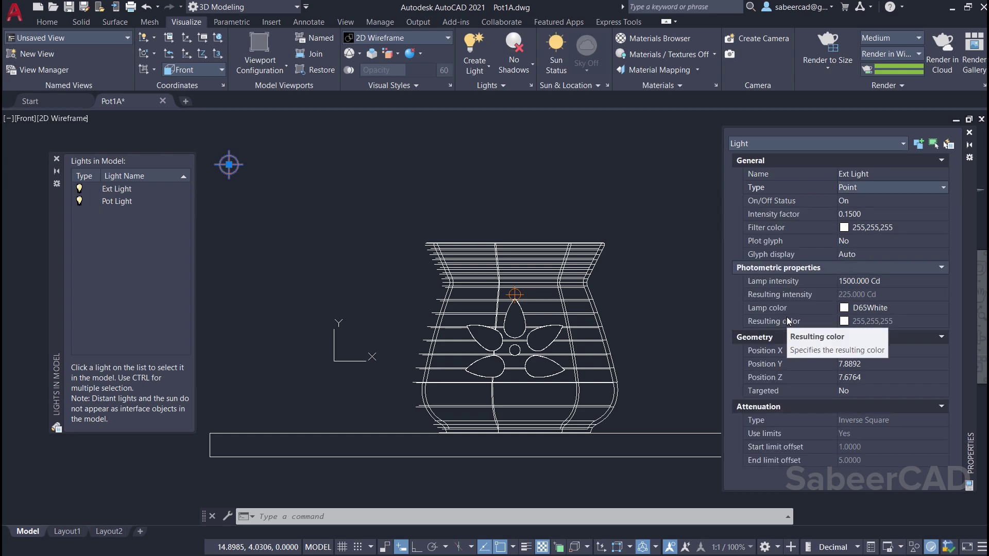
Set Ext Light's intensity factor to 0.05 and its lamp intensity to 300 Cd.
click(877, 215)
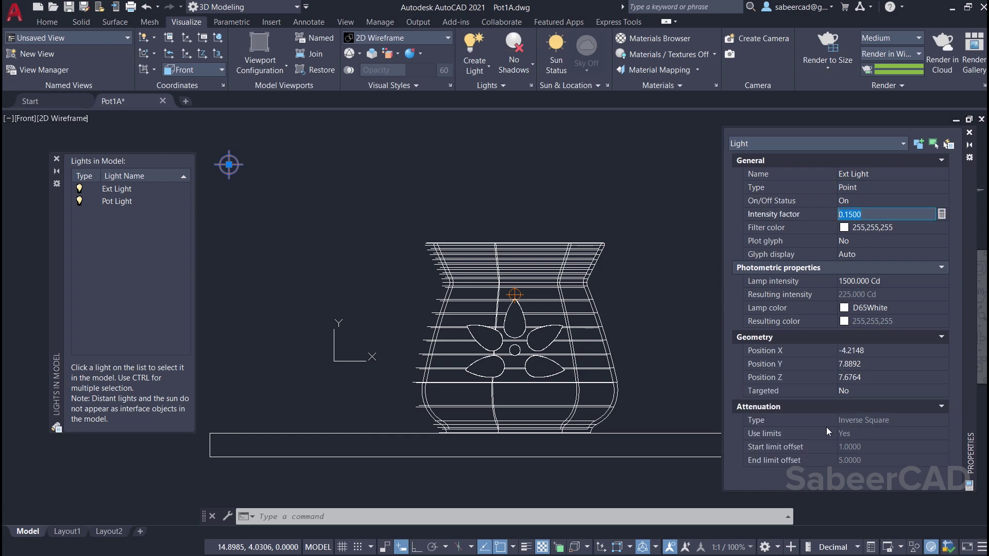
text(0.05)
key(Return)
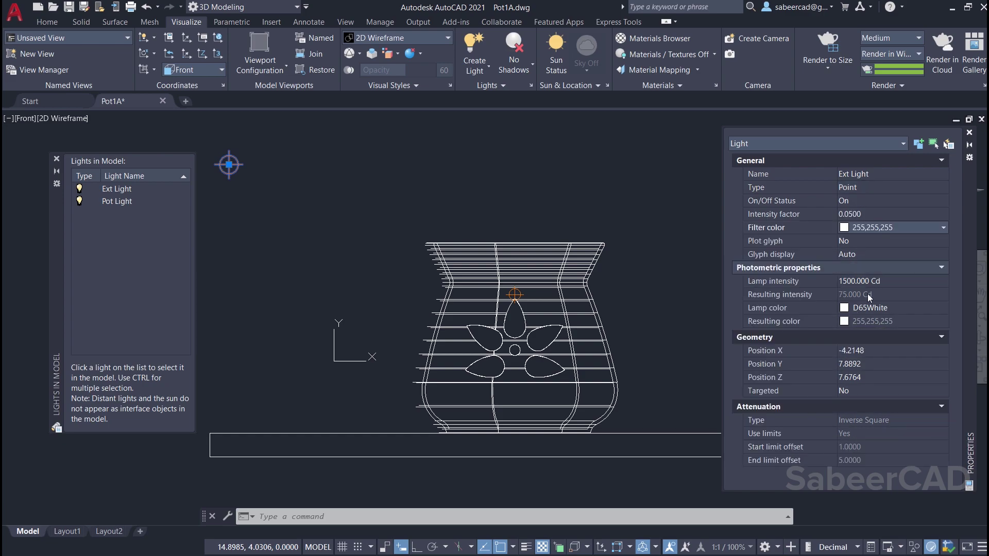
click(859, 281)
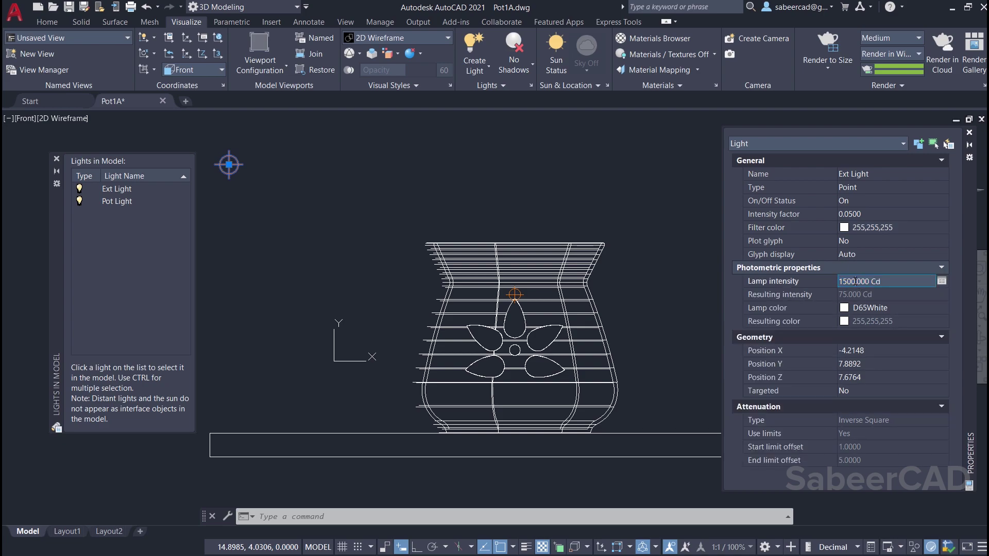
text(300)
right_click(138, 190)
key(Escape)
Set the lamp intensity of Pot Light to 300 Cd in its properties.
click(113, 201)
right_click(113, 202)
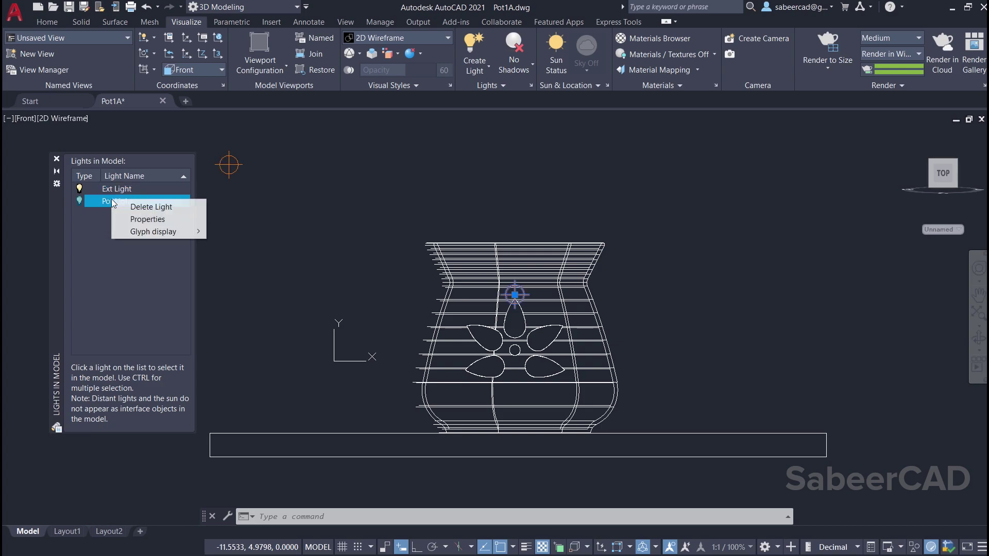
click(146, 219)
click(859, 281)
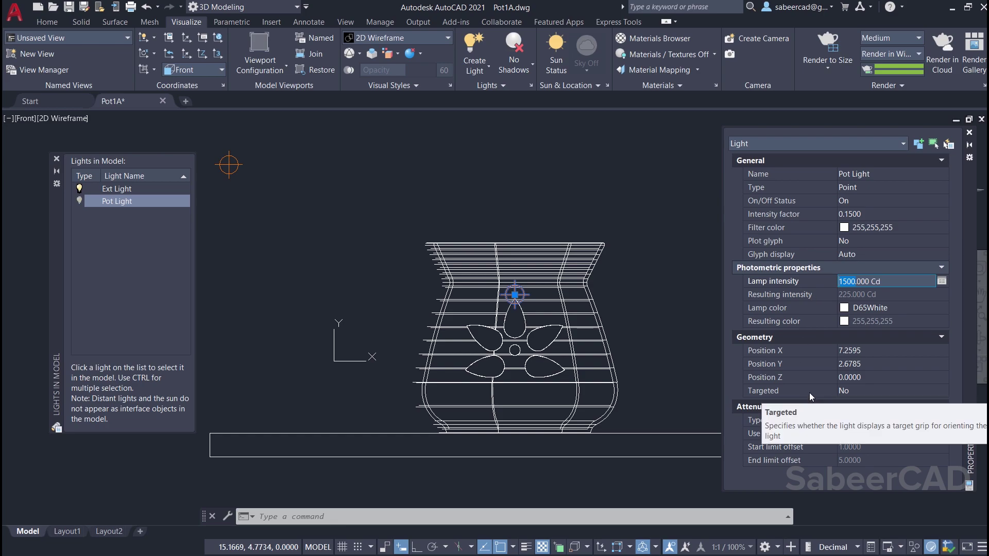
text(300)
key(Return)
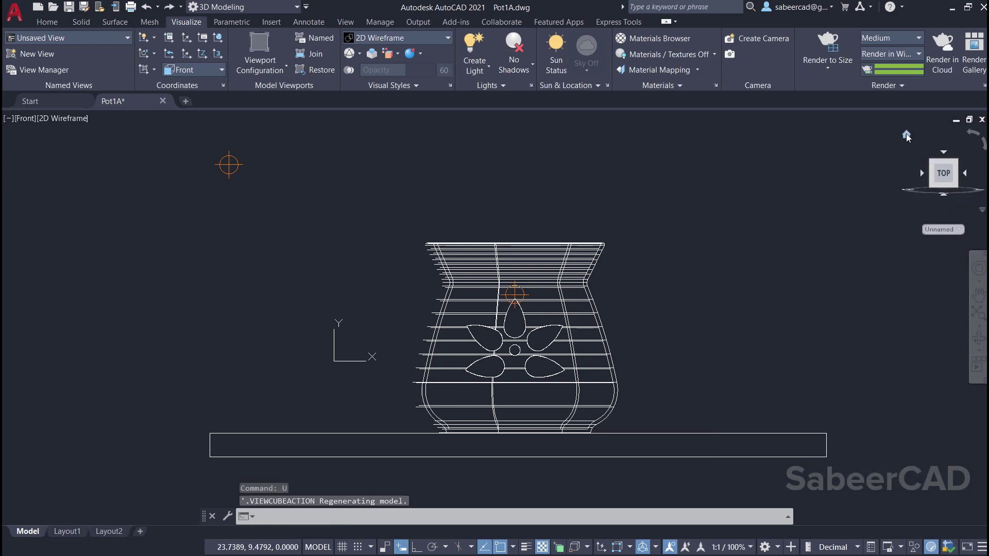
Show the model from the home view in the Realistic visual style and render it with both lights.
click(906, 134)
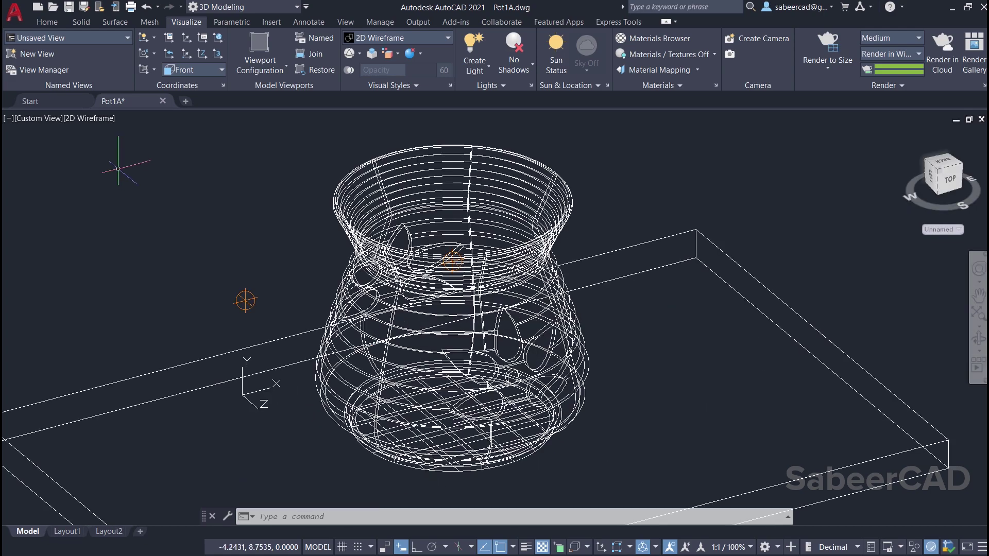
click(95, 118)
click(117, 184)
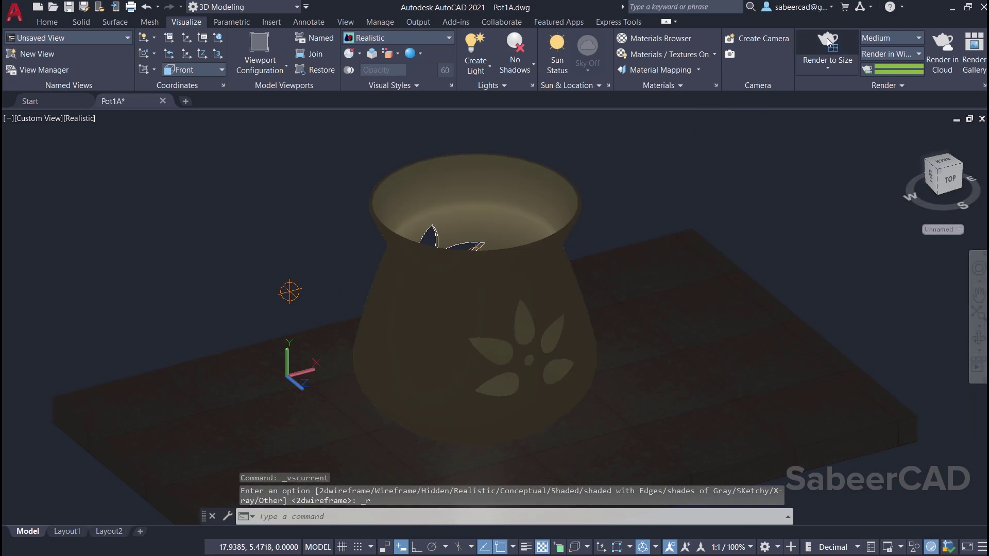
click(828, 41)
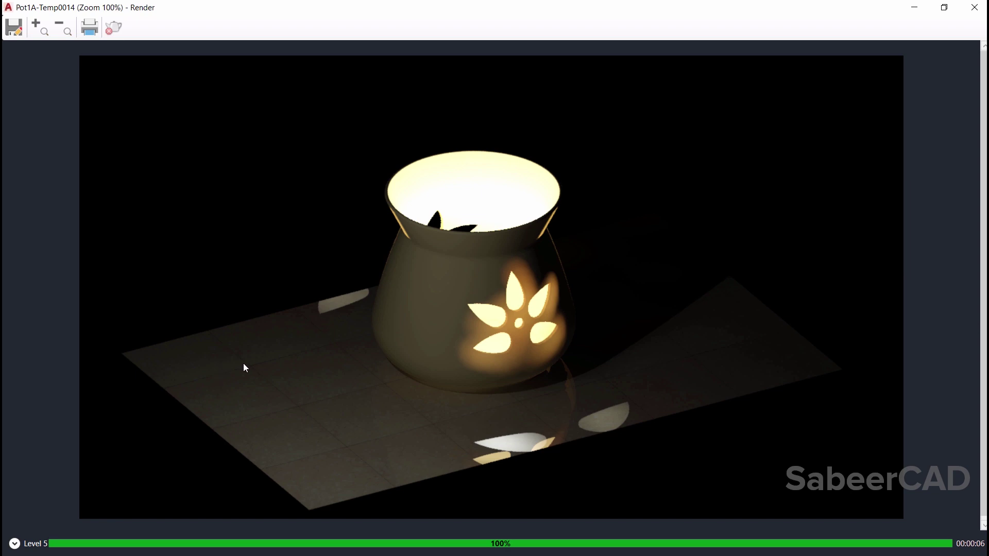
Increase Ext Light's intensity factor slightly from the list of lights in the model and render the scene to check it.
click(975, 7)
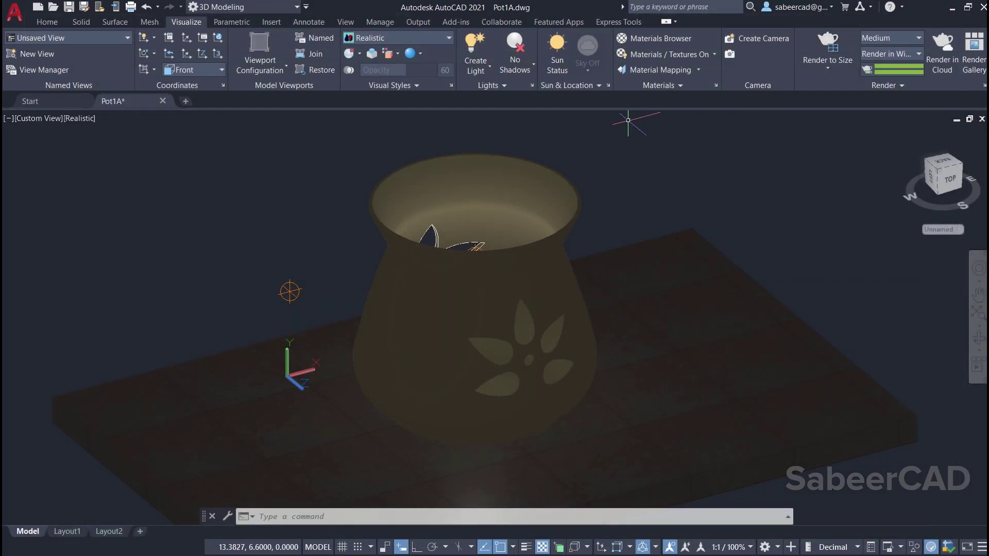
click(532, 85)
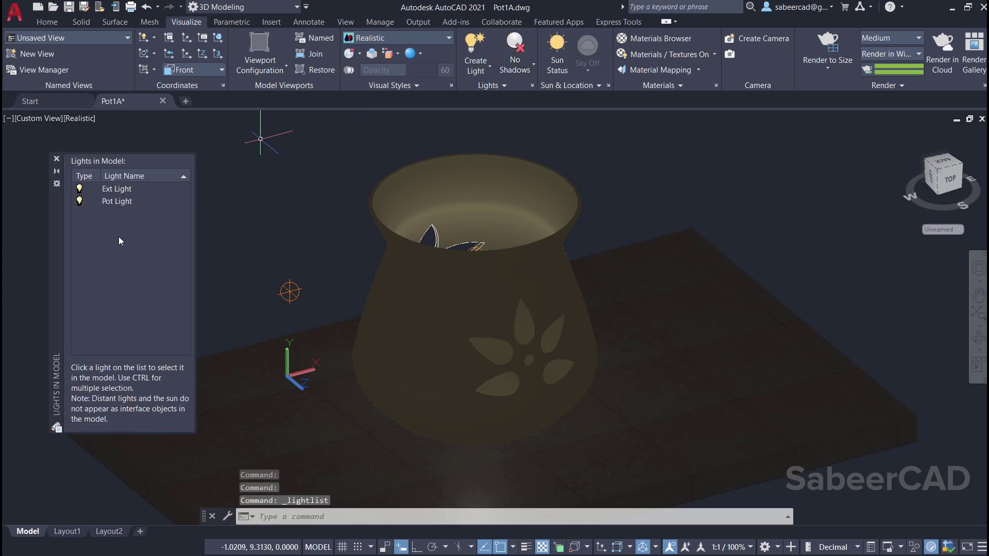
click(117, 189)
right_click(118, 193)
click(173, 211)
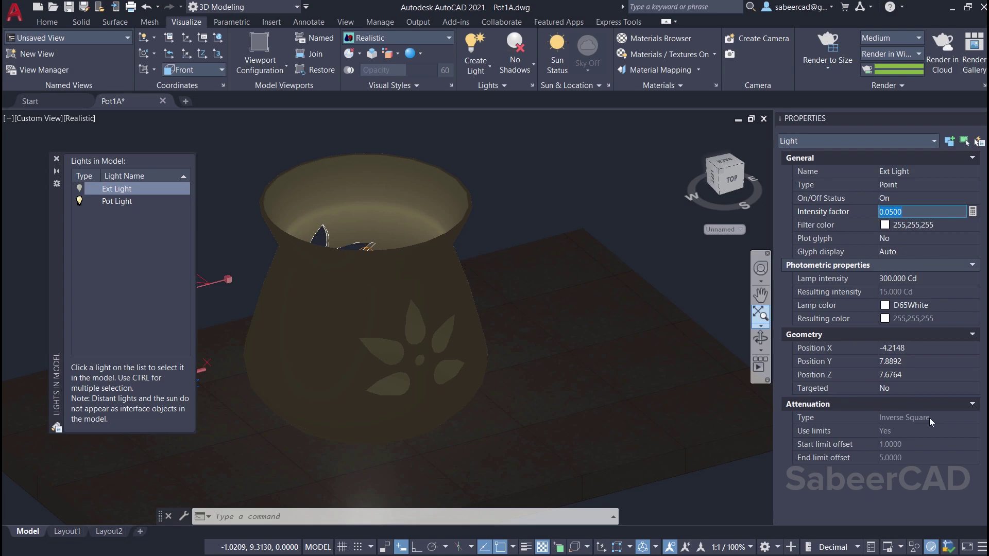
text(5)
key(Return)
key(ctrl+1)
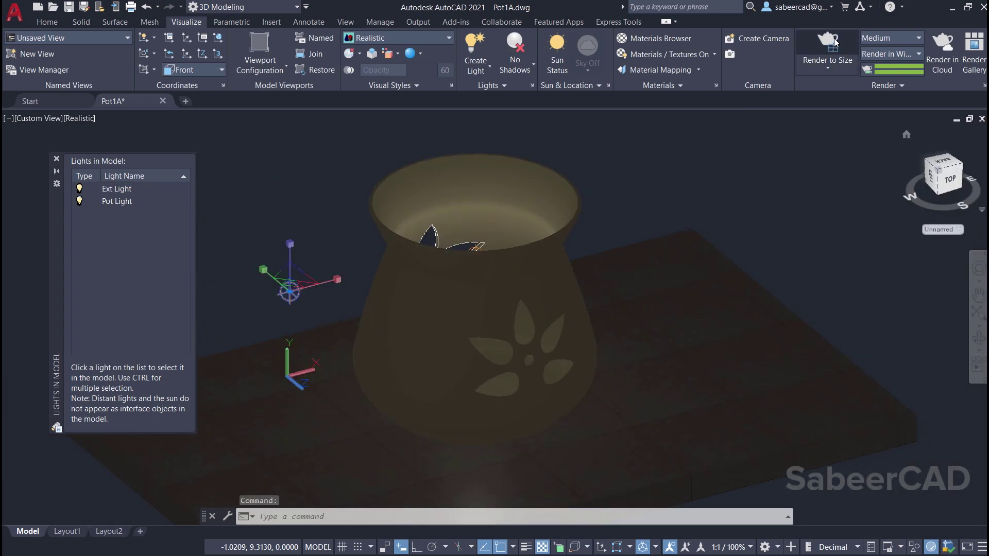
click(834, 43)
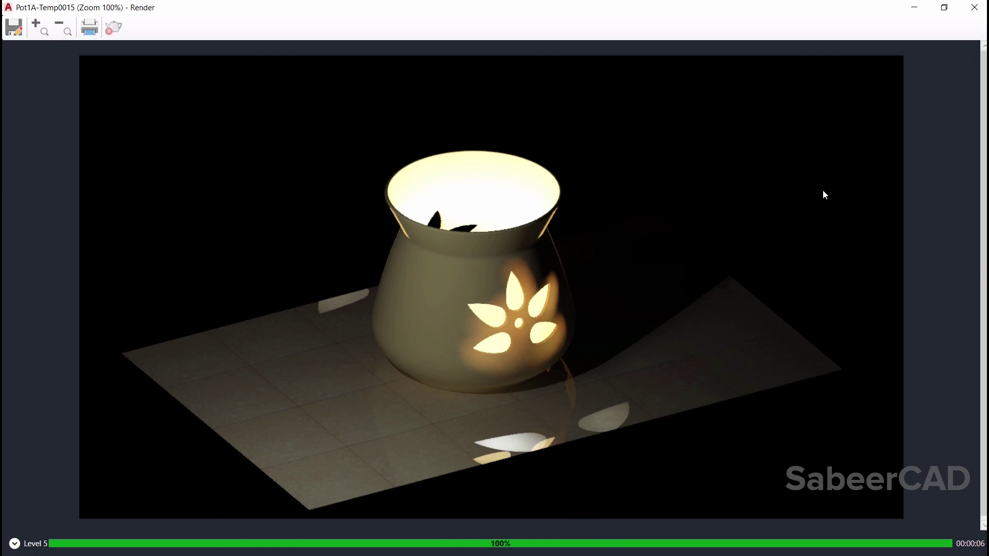
click(974, 7)
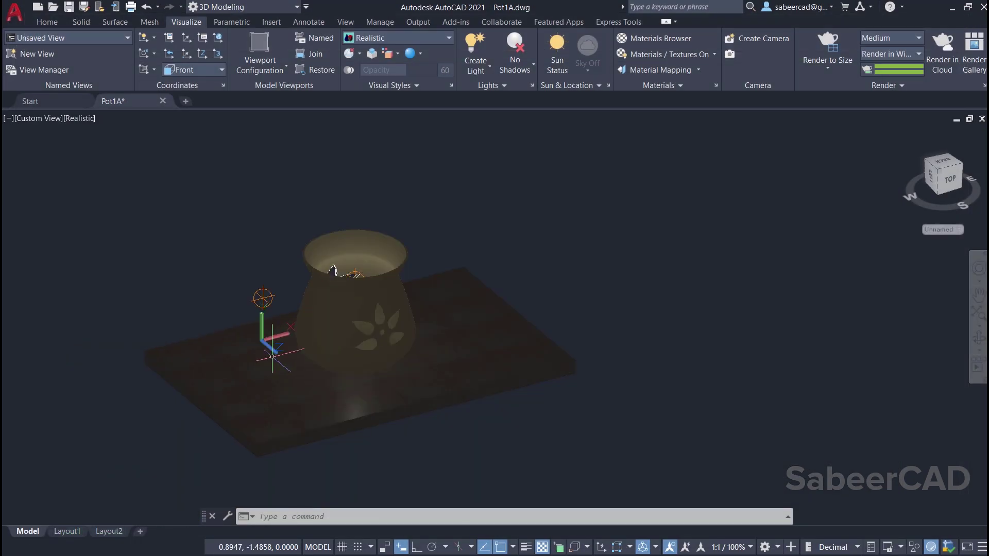
Scale the tiled base under the pot uniformly by a factor of 2 with the Scale gizmo.
scroll(262, 358, up, 3)
scroll(262, 358, down, 3)
key(Escape)
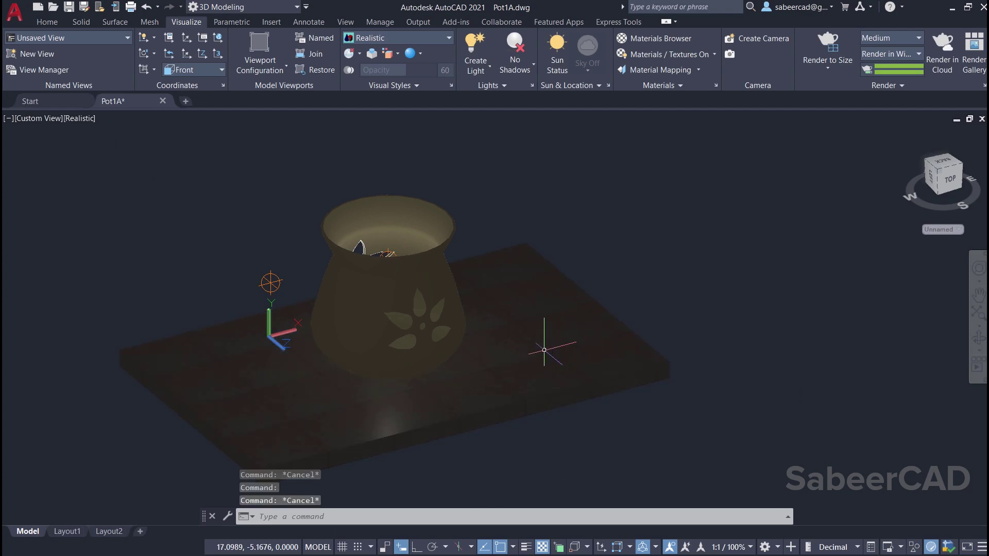
click(532, 351)
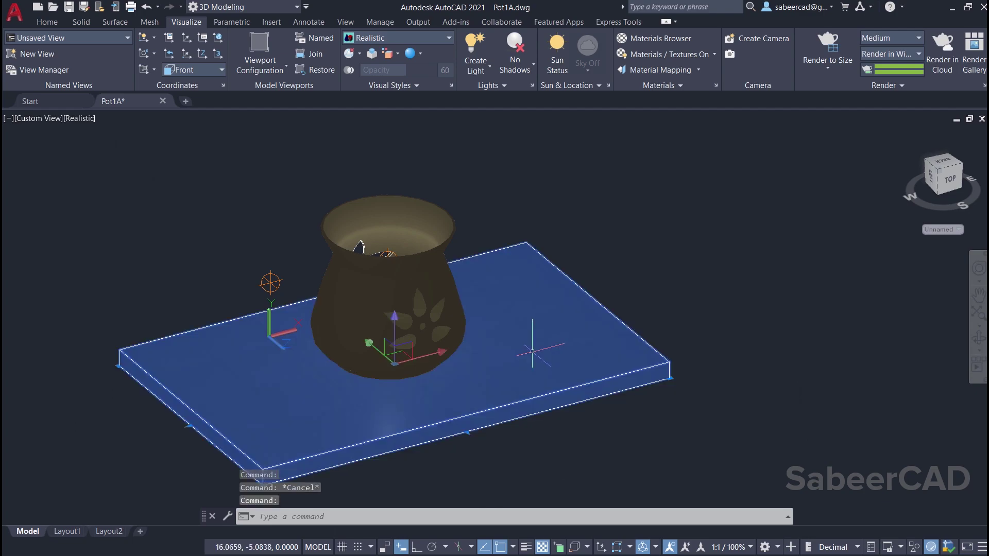
right_click(399, 360)
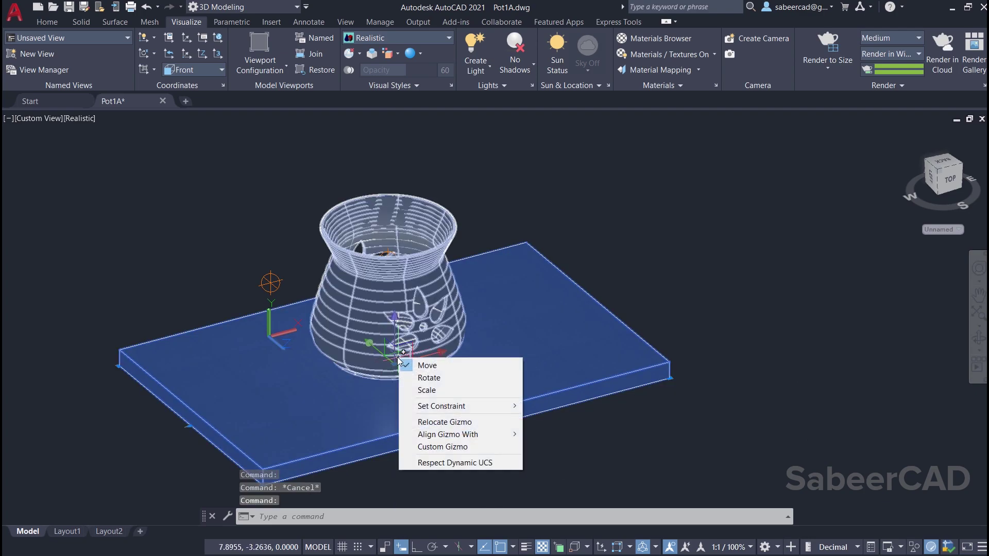
click(427, 390)
click(425, 361)
key(Escape)
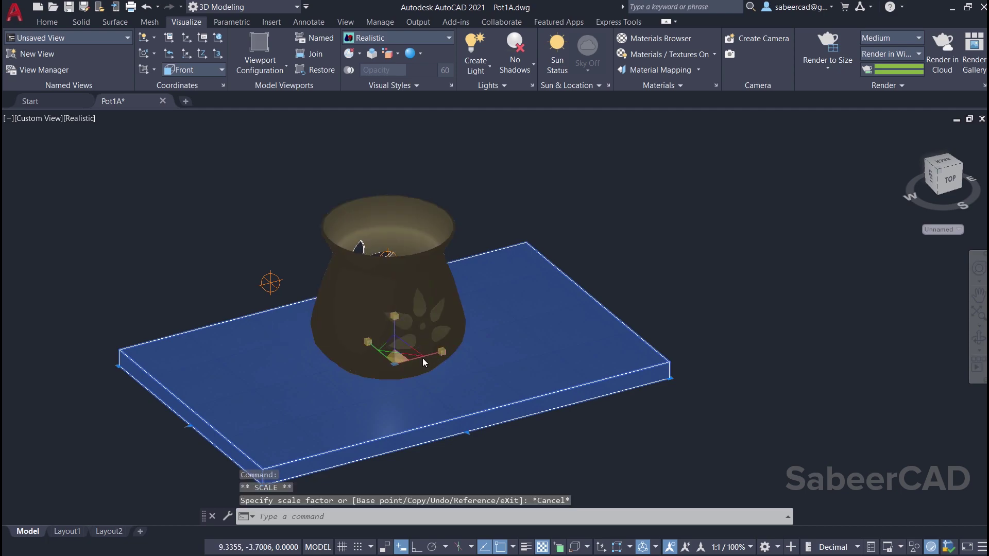
click(424, 361)
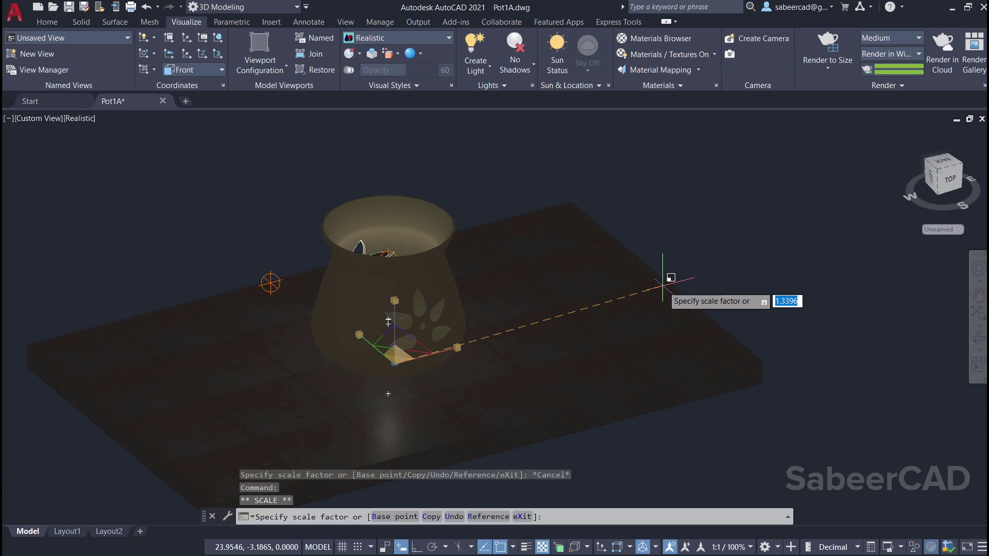
text(2)
key(Return)
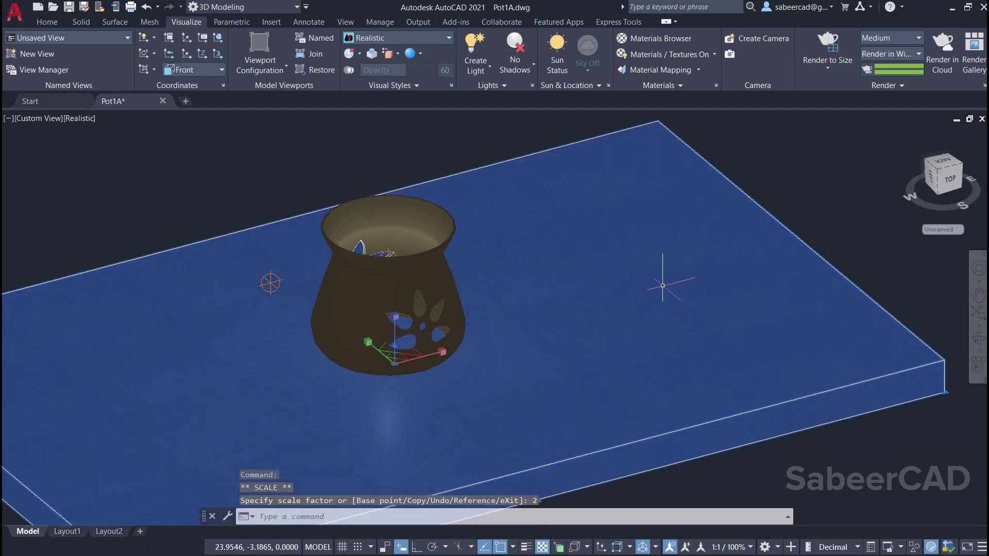
key(Escape)
Show the model from the front in 2D Wireframe and move the enlarged base slightly downward relative to the pot.
click(36, 119)
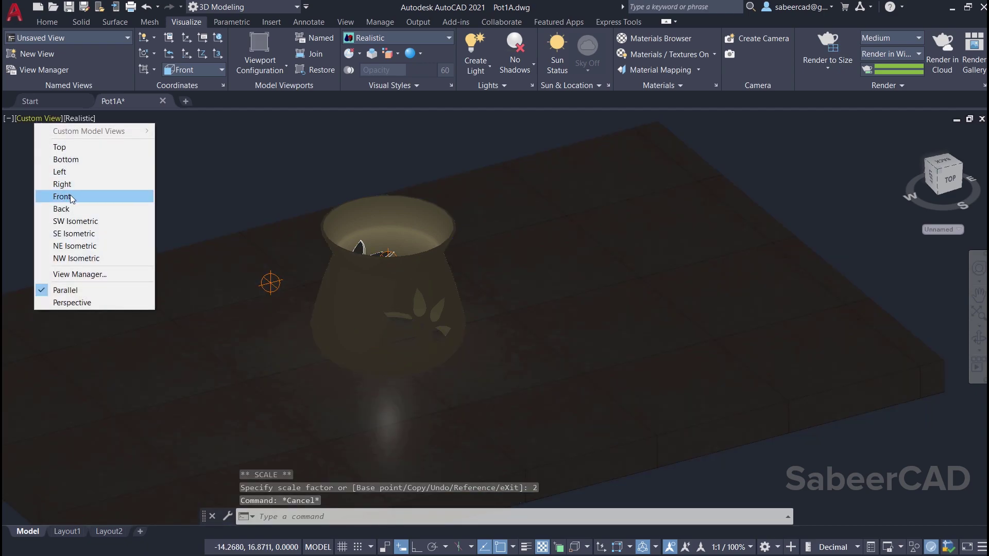
click(68, 197)
click(54, 118)
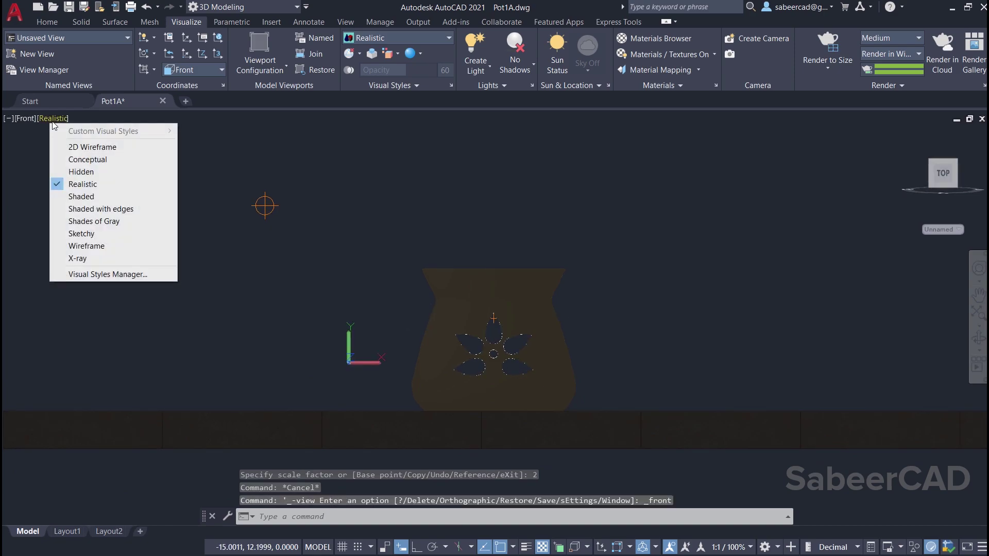
click(93, 148)
middle_drag(561, 393, 546, 366)
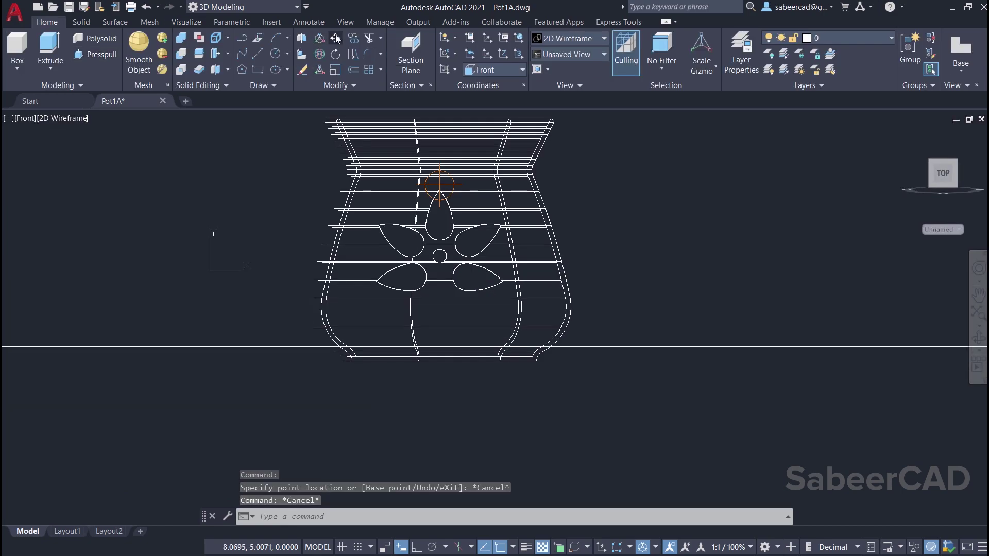
click(335, 38)
click(680, 293)
click(600, 394)
key(Return)
click(657, 220)
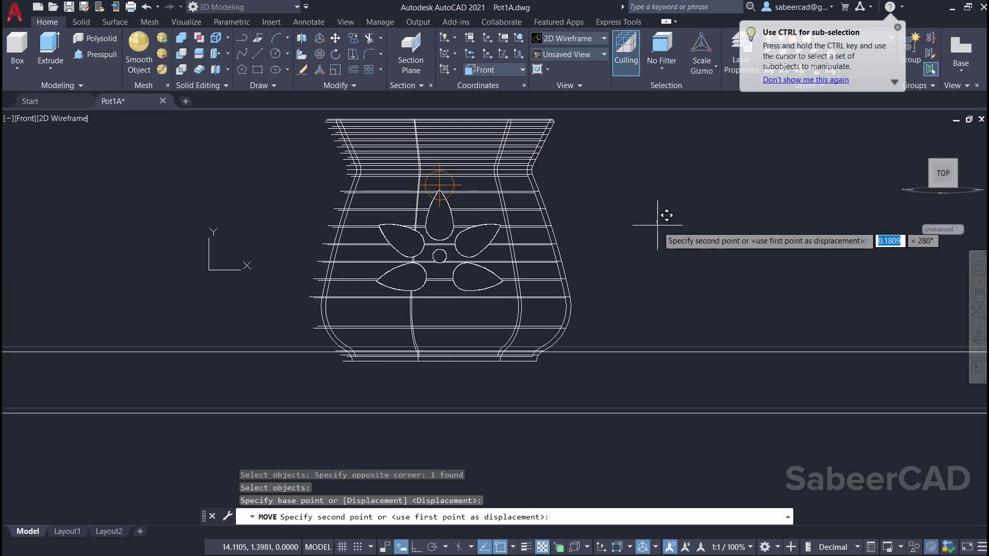
click(661, 226)
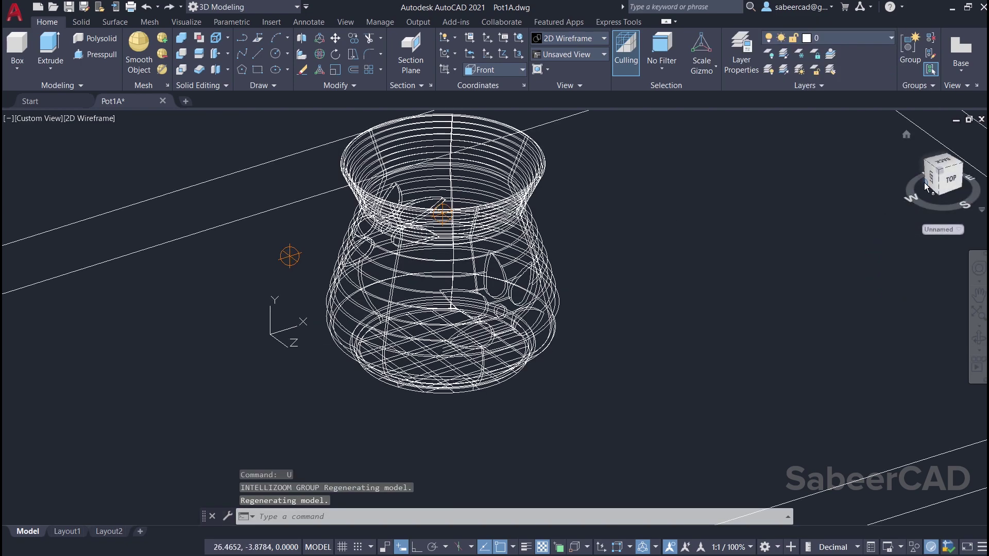
Switch the view to perspective projection with the Realistic visual style and render the scene.
right_click(944, 176)
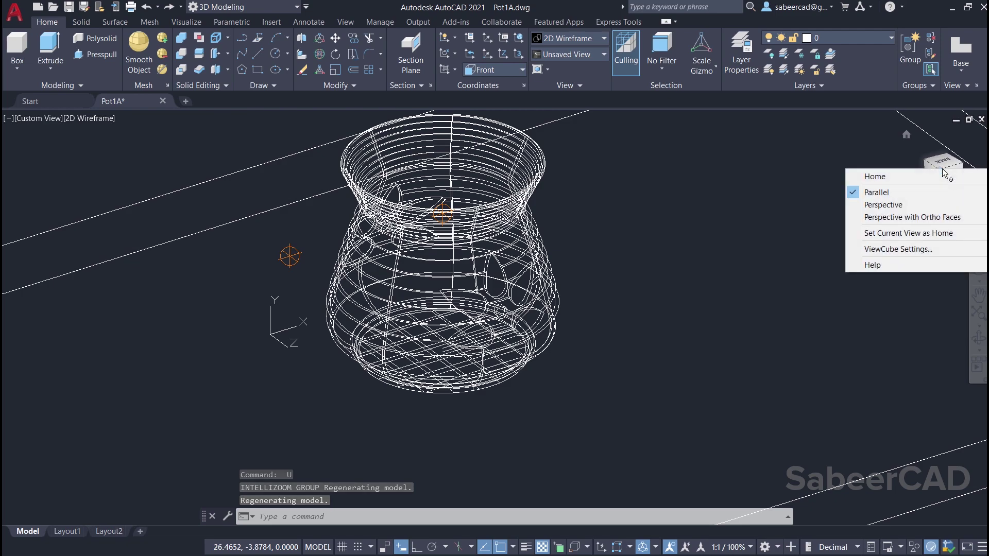
click(883, 204)
click(74, 117)
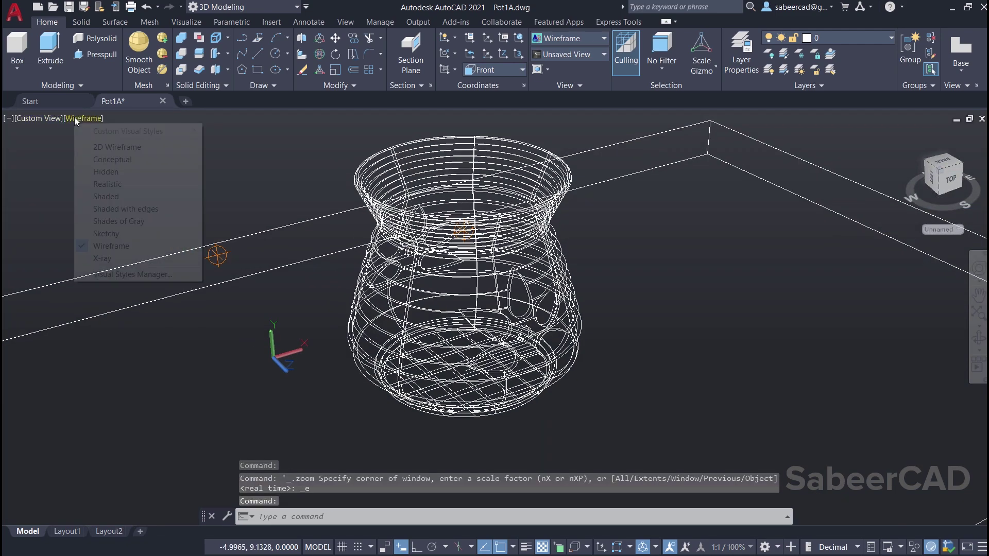
click(103, 185)
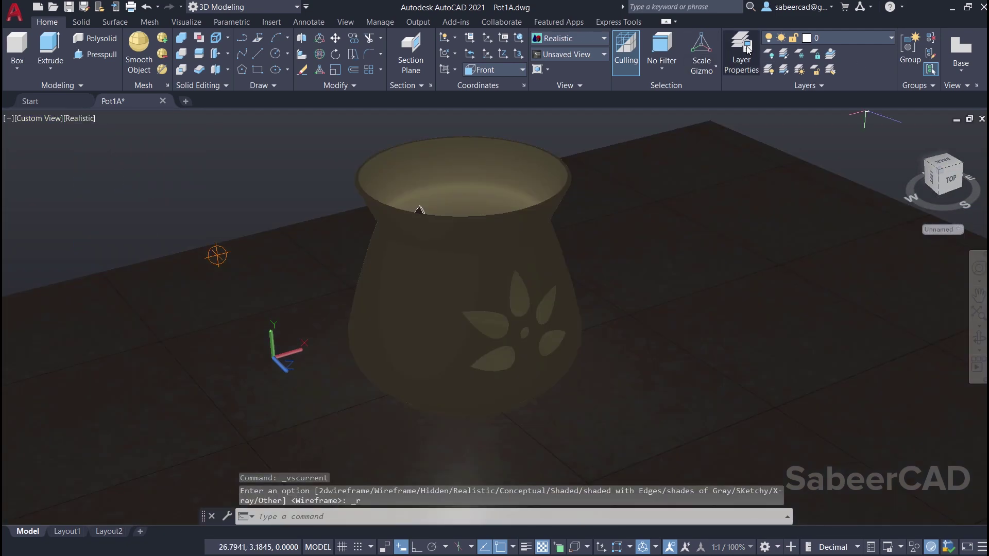
click(186, 21)
click(827, 36)
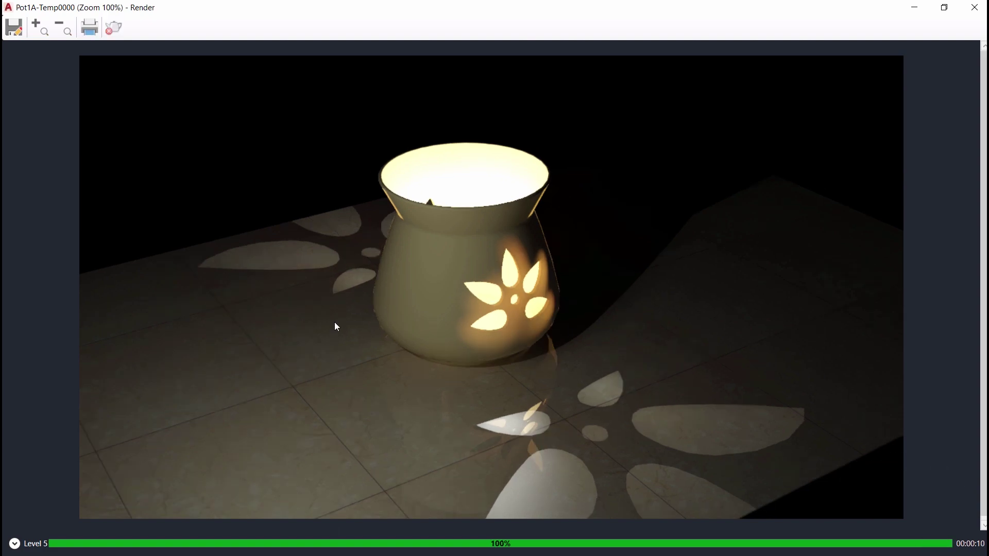
Start saving the rendered image to the Desktop with JPEG as the file type.
click(14, 28)
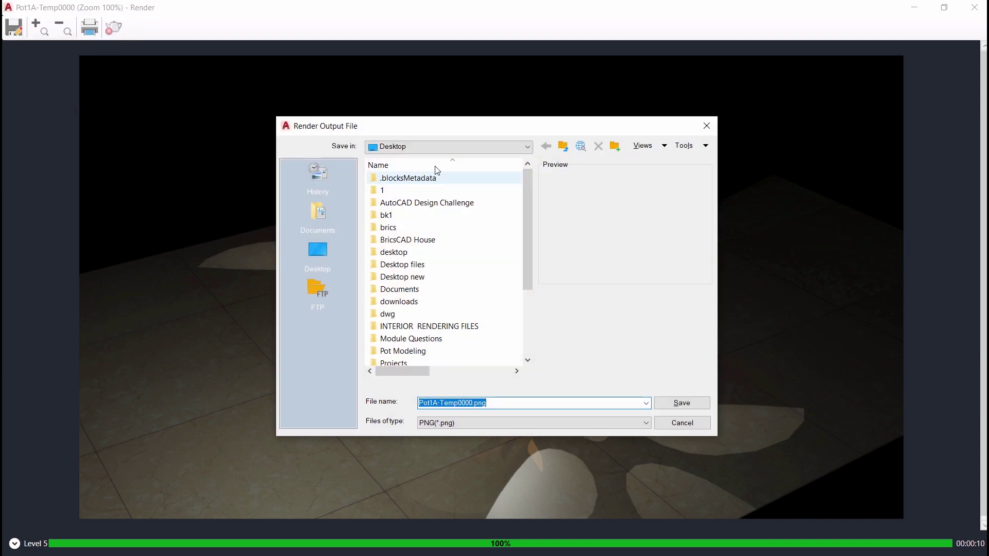
click(434, 146)
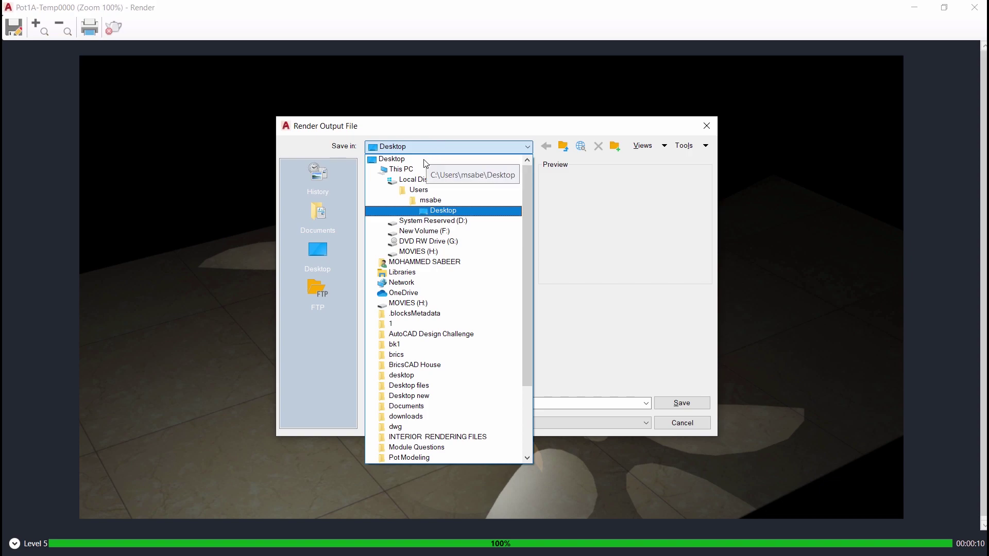
click(429, 210)
click(478, 422)
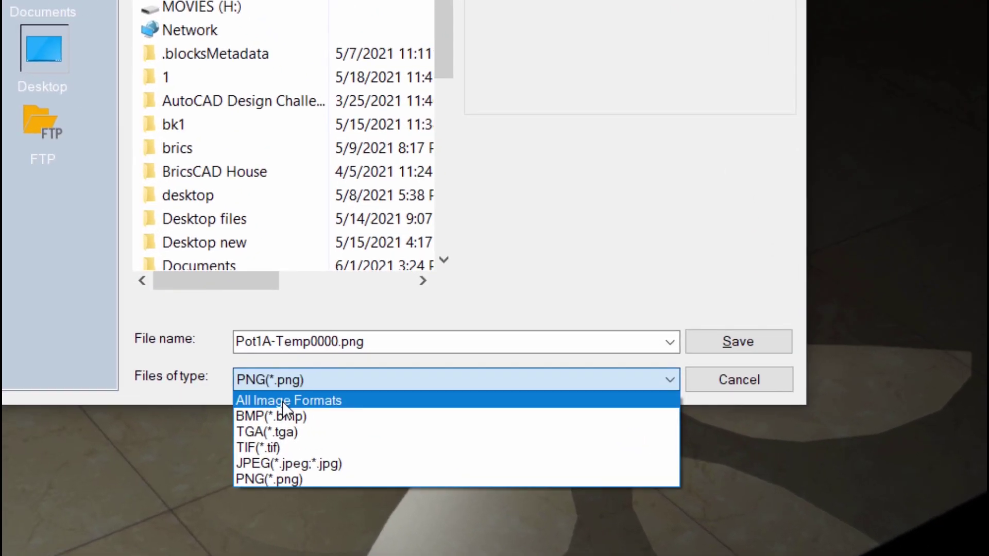
click(266, 463)
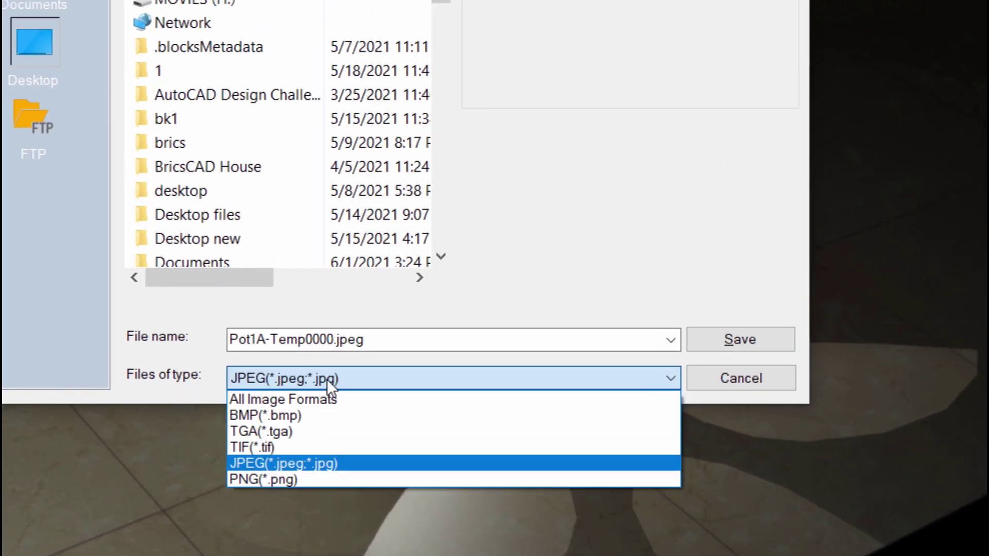
click(288, 464)
Name the render output POT VIEW and save it with the JPG quality set to 100.
click(299, 348)
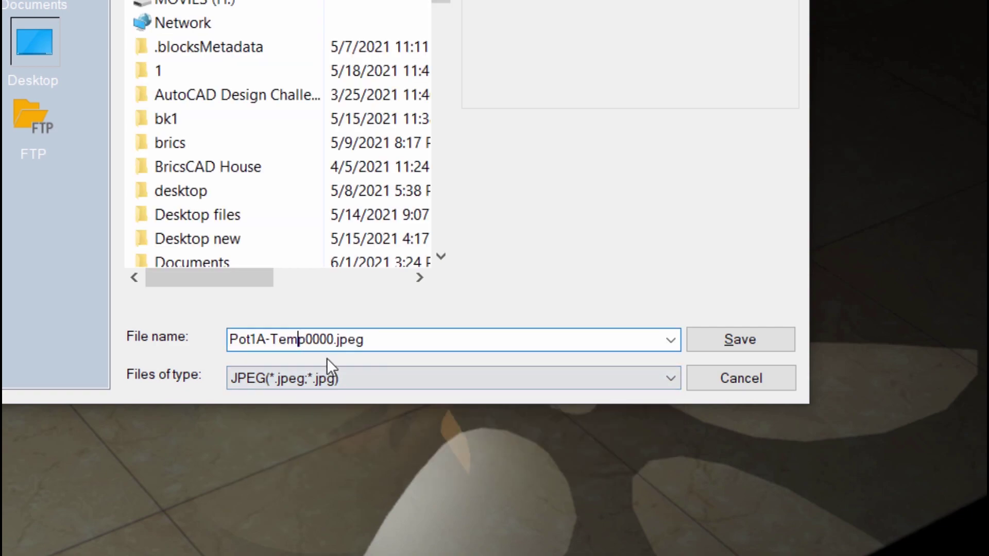
drag(334, 342, 132, 377)
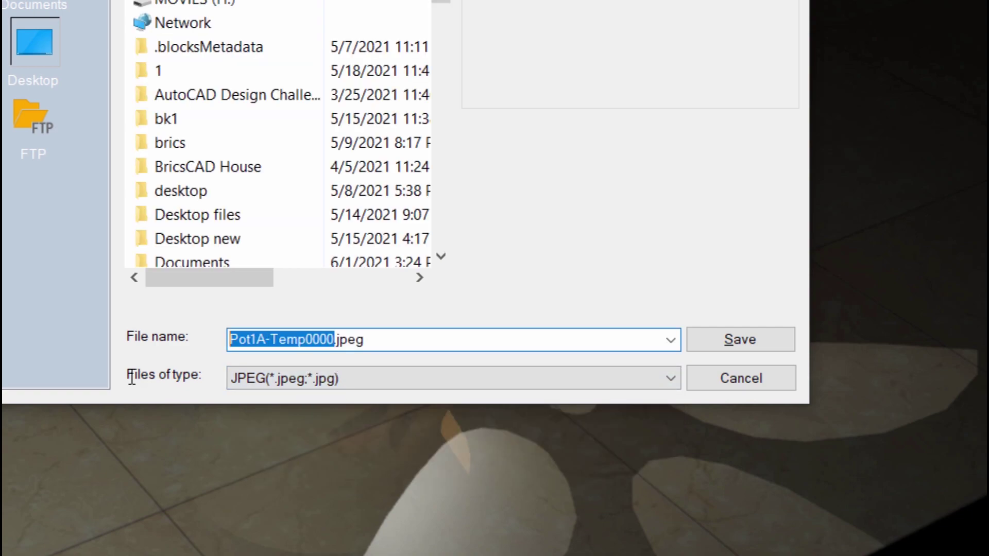
text(POT VIEW)
click(739, 345)
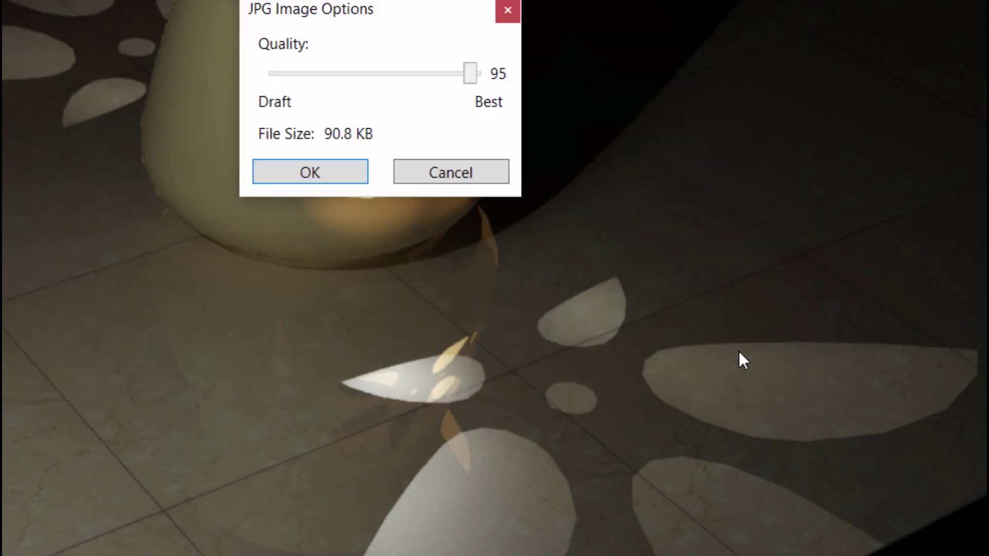
drag(477, 79, 567, 74)
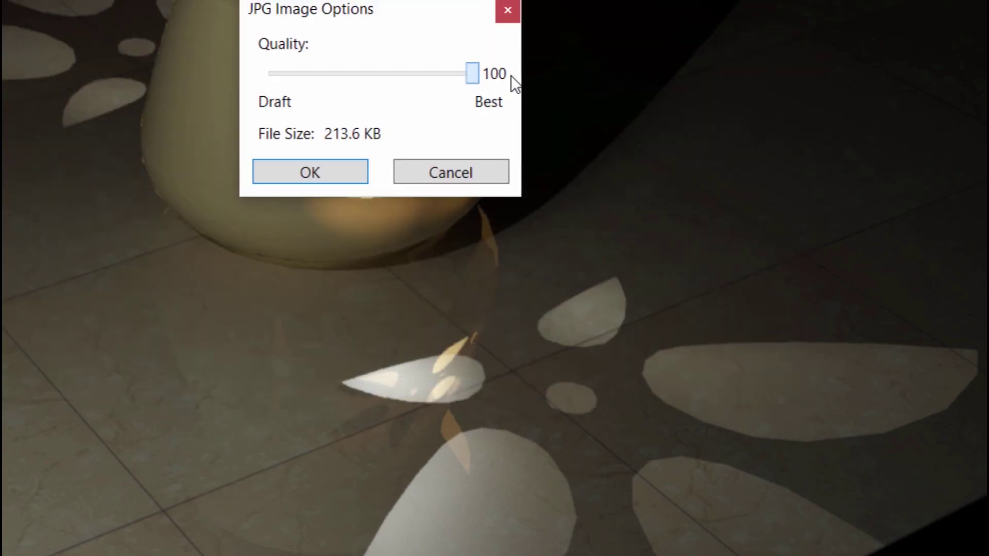
click(345, 181)
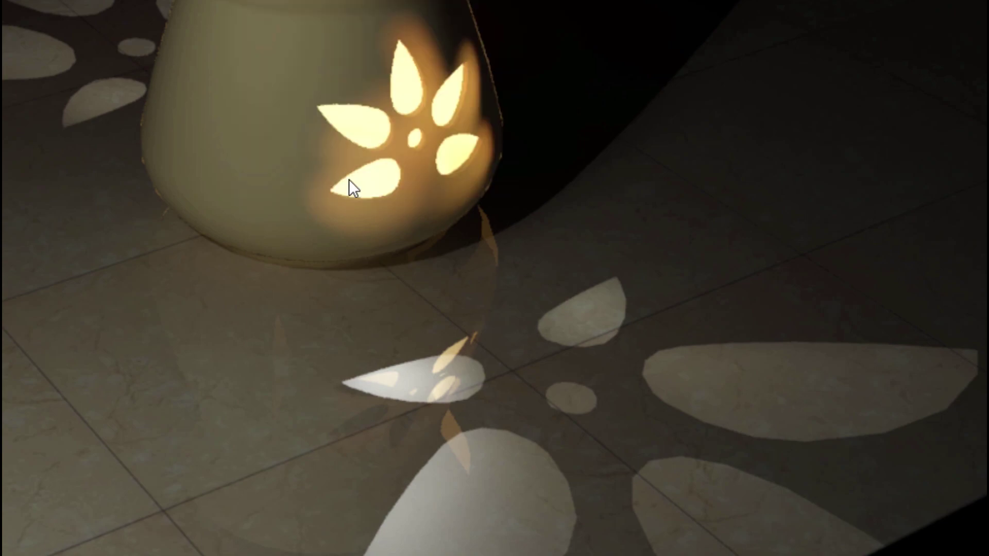